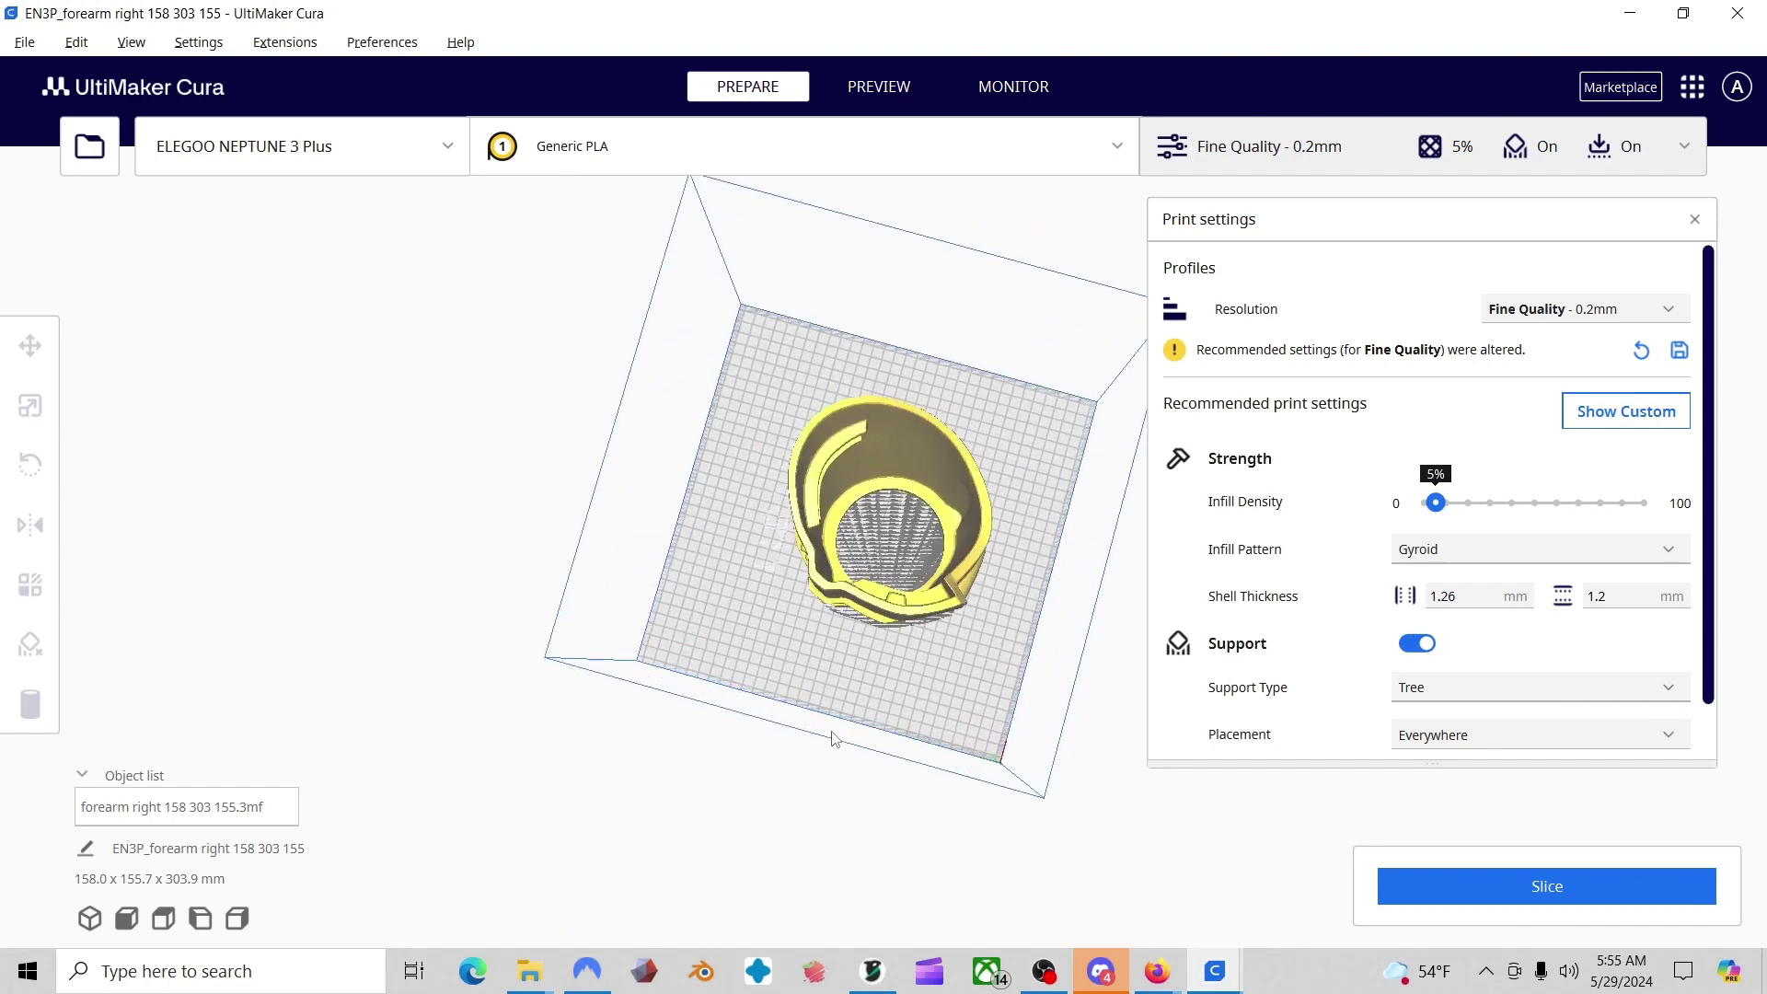
scroll(835, 732, "up", 2)
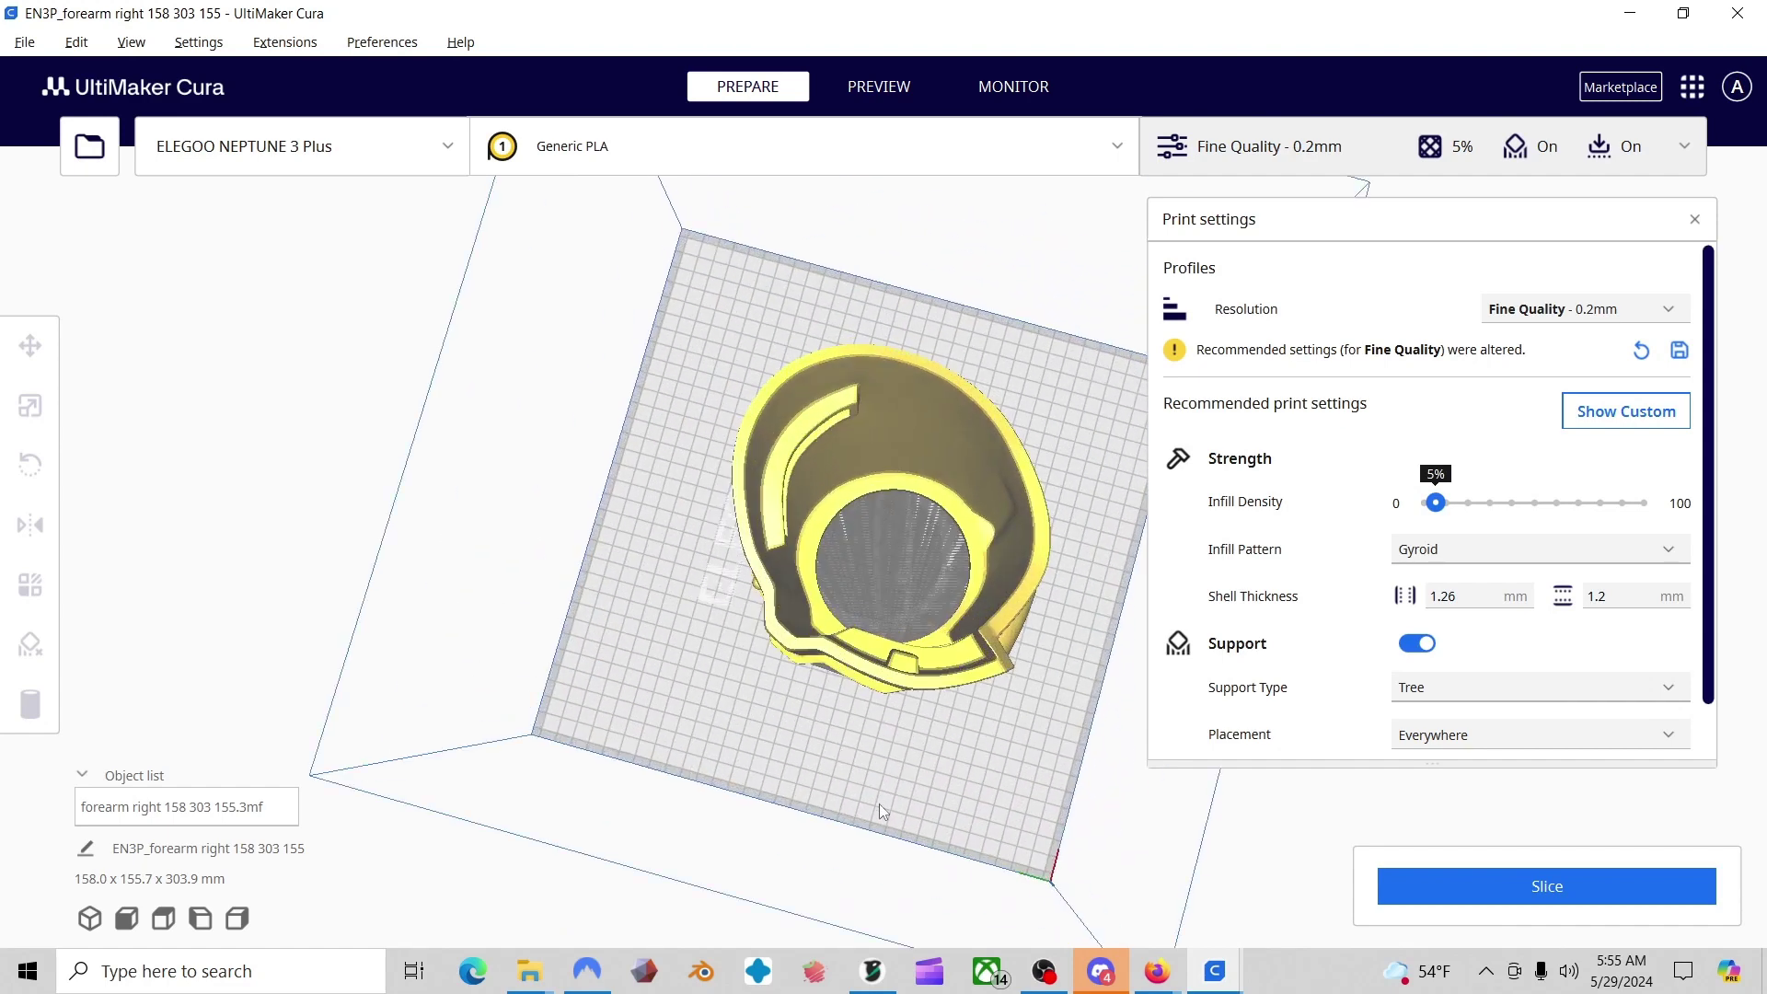
- Add a support blocker onto the upright forearm model in Cura
right_click_drag(880, 804, 806, 502)
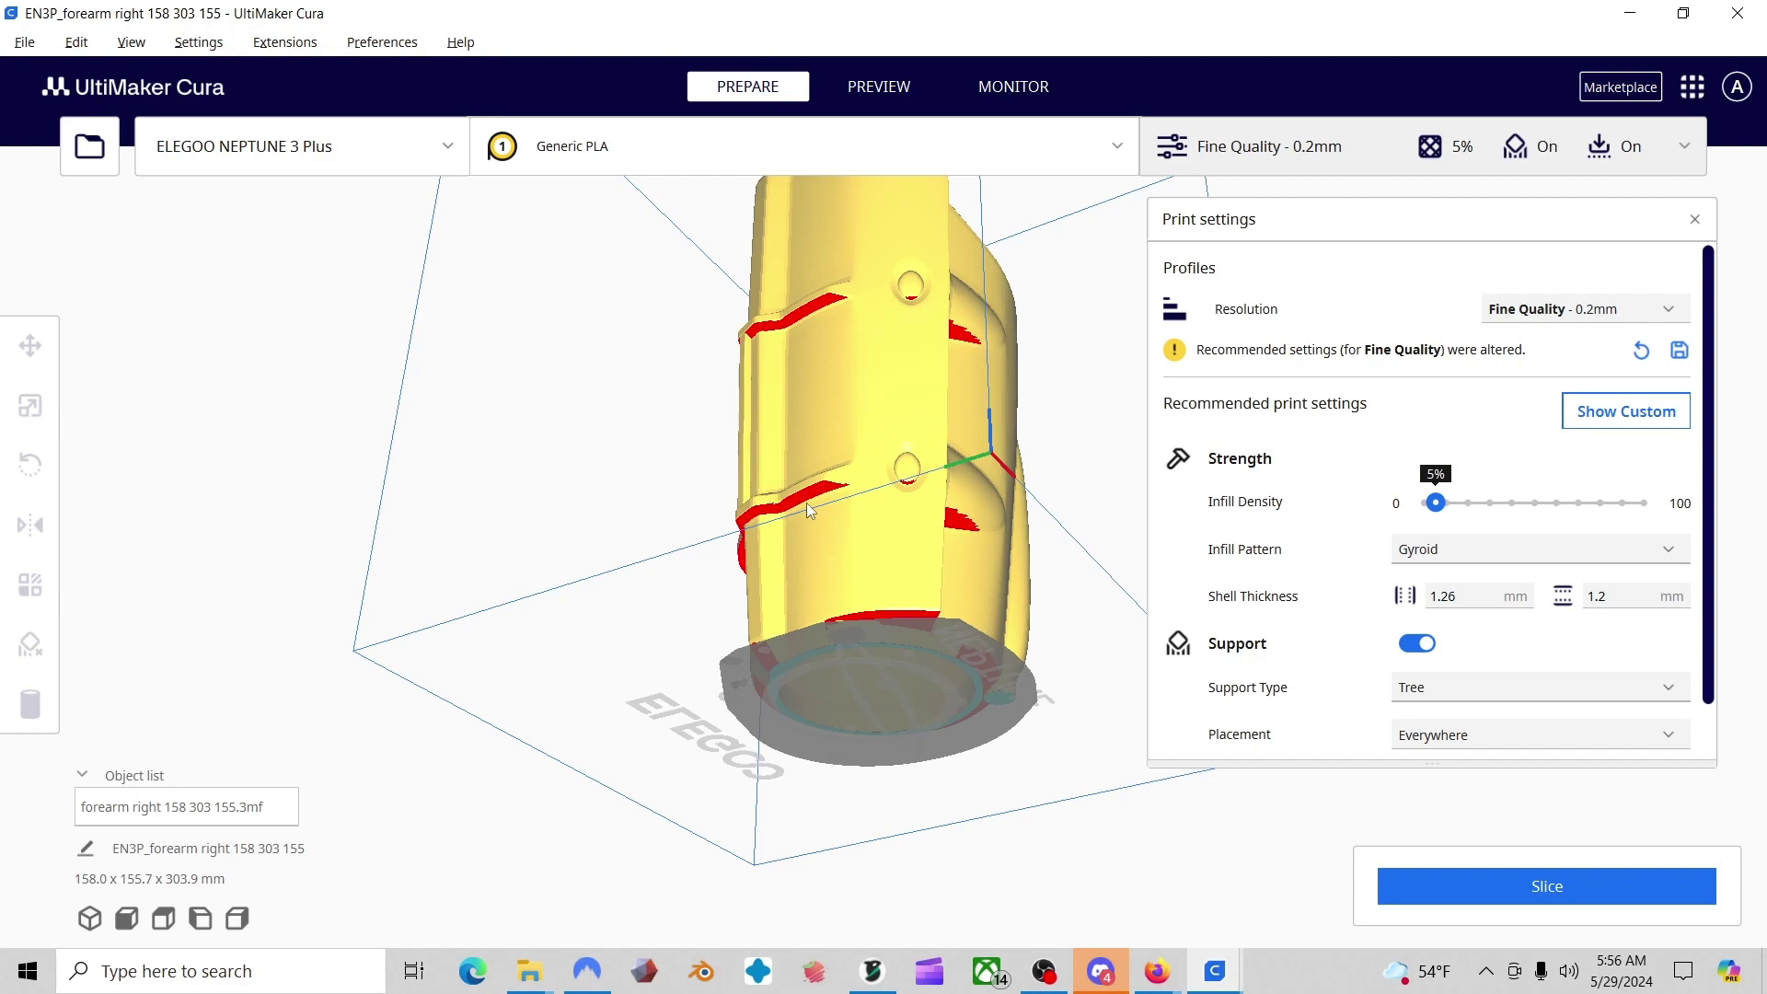
left_click(908, 508)
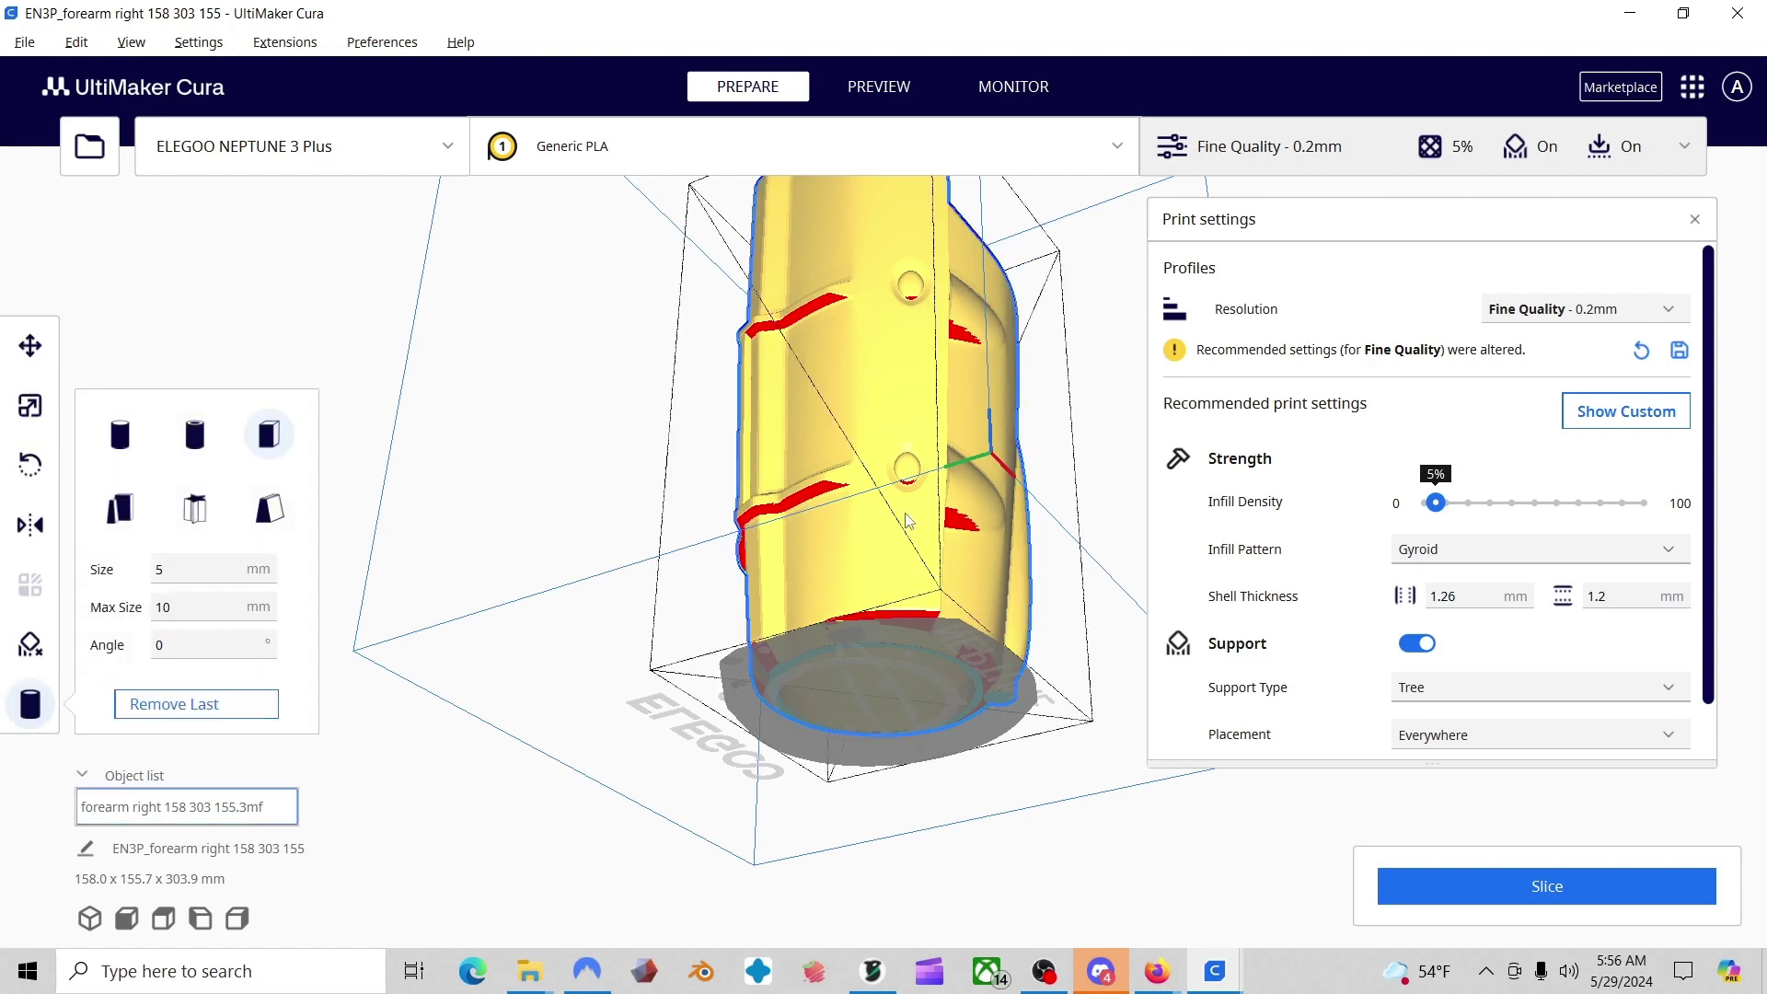
left_click(27, 649)
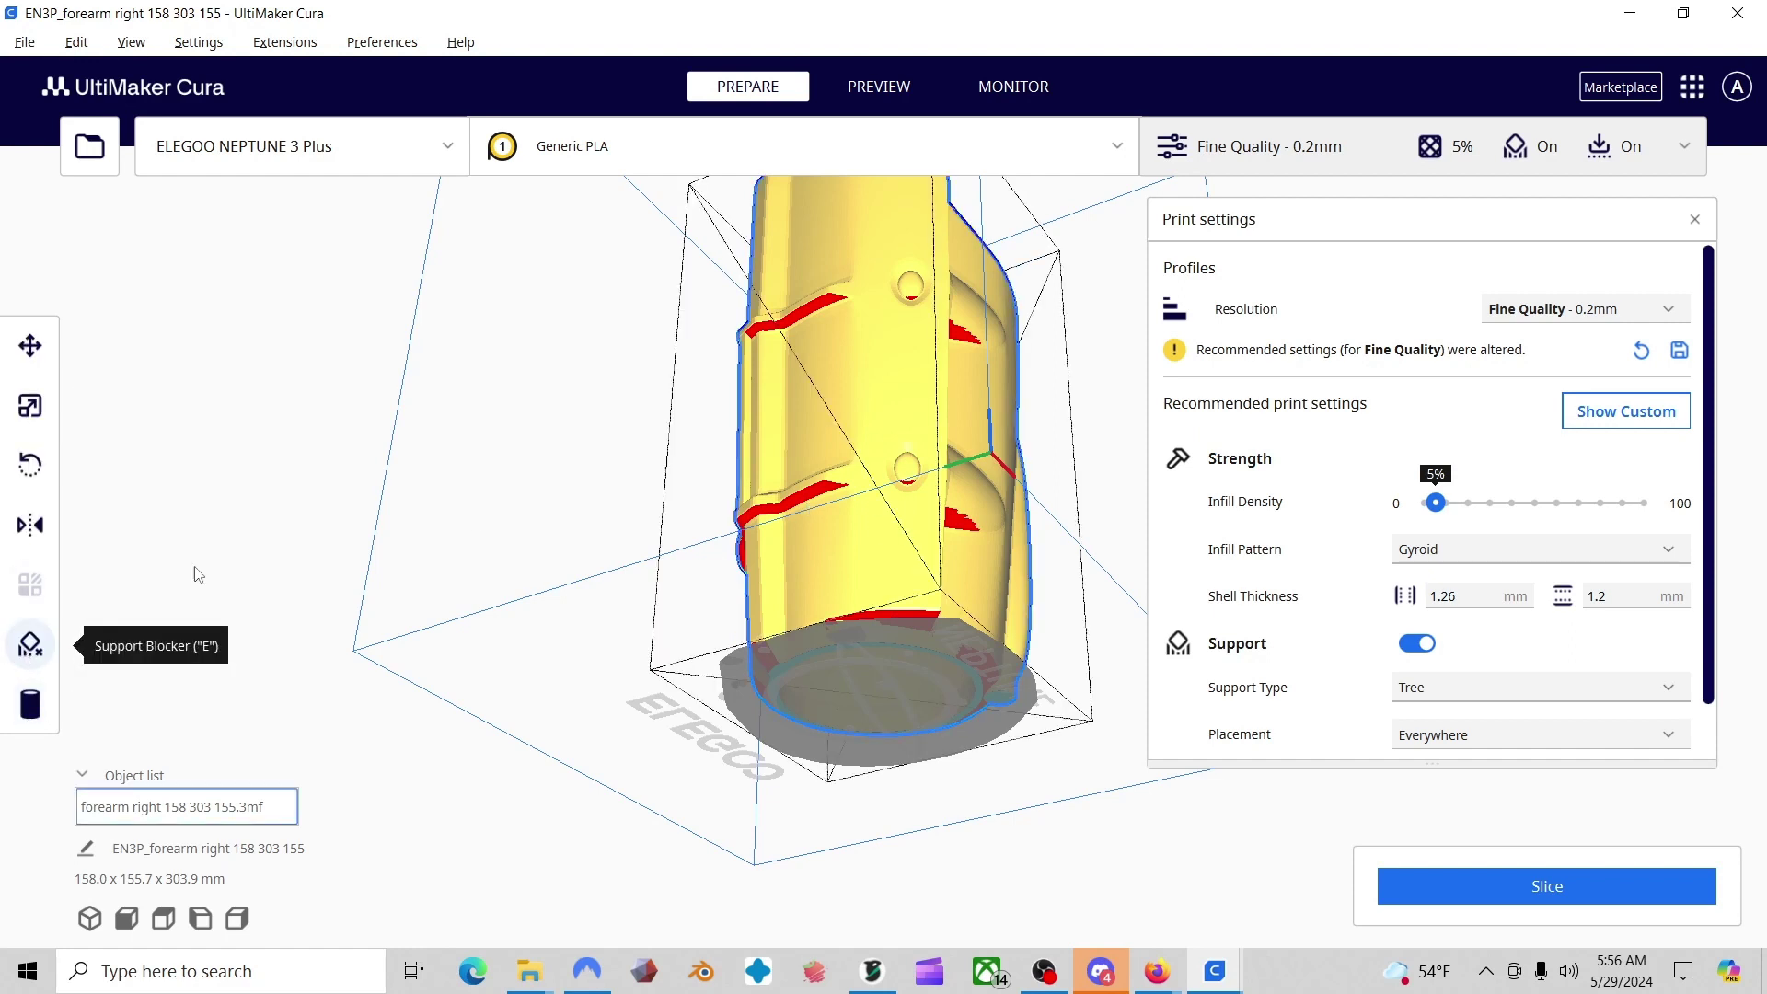
left_click(907, 485)
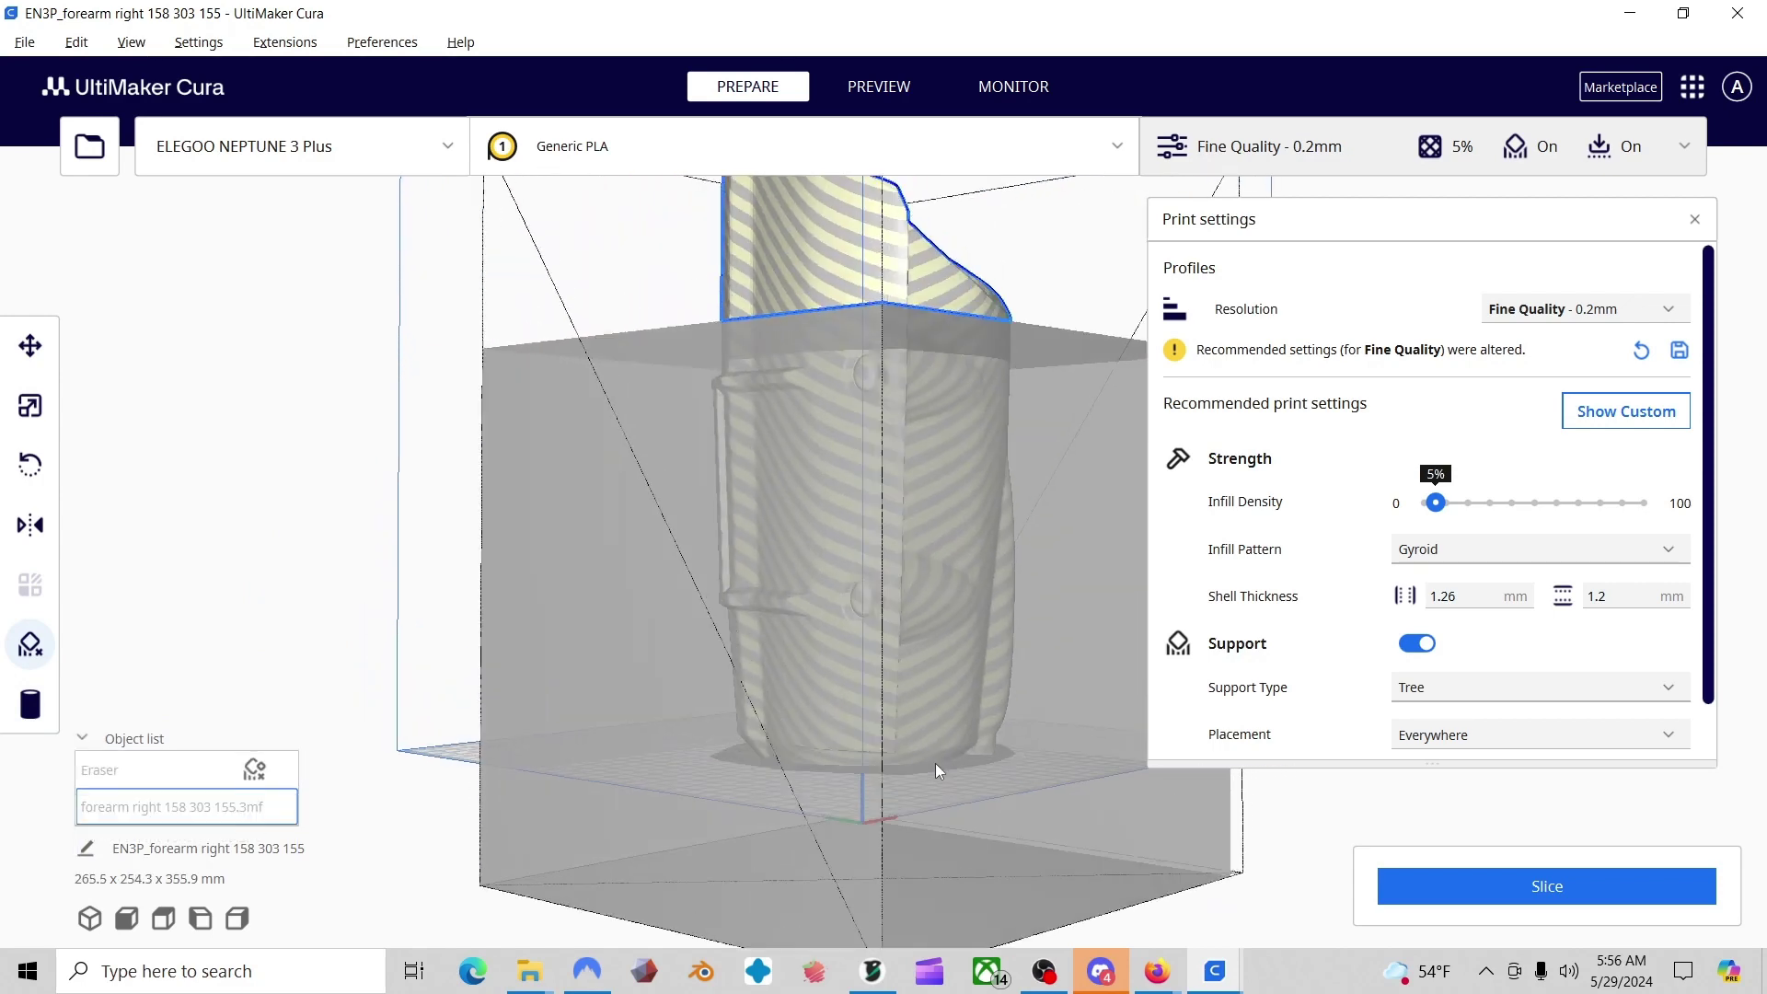
- Delete the support blocker and orbit the forearm to view its base and sides
right_click_drag(847, 774, 742, 561)
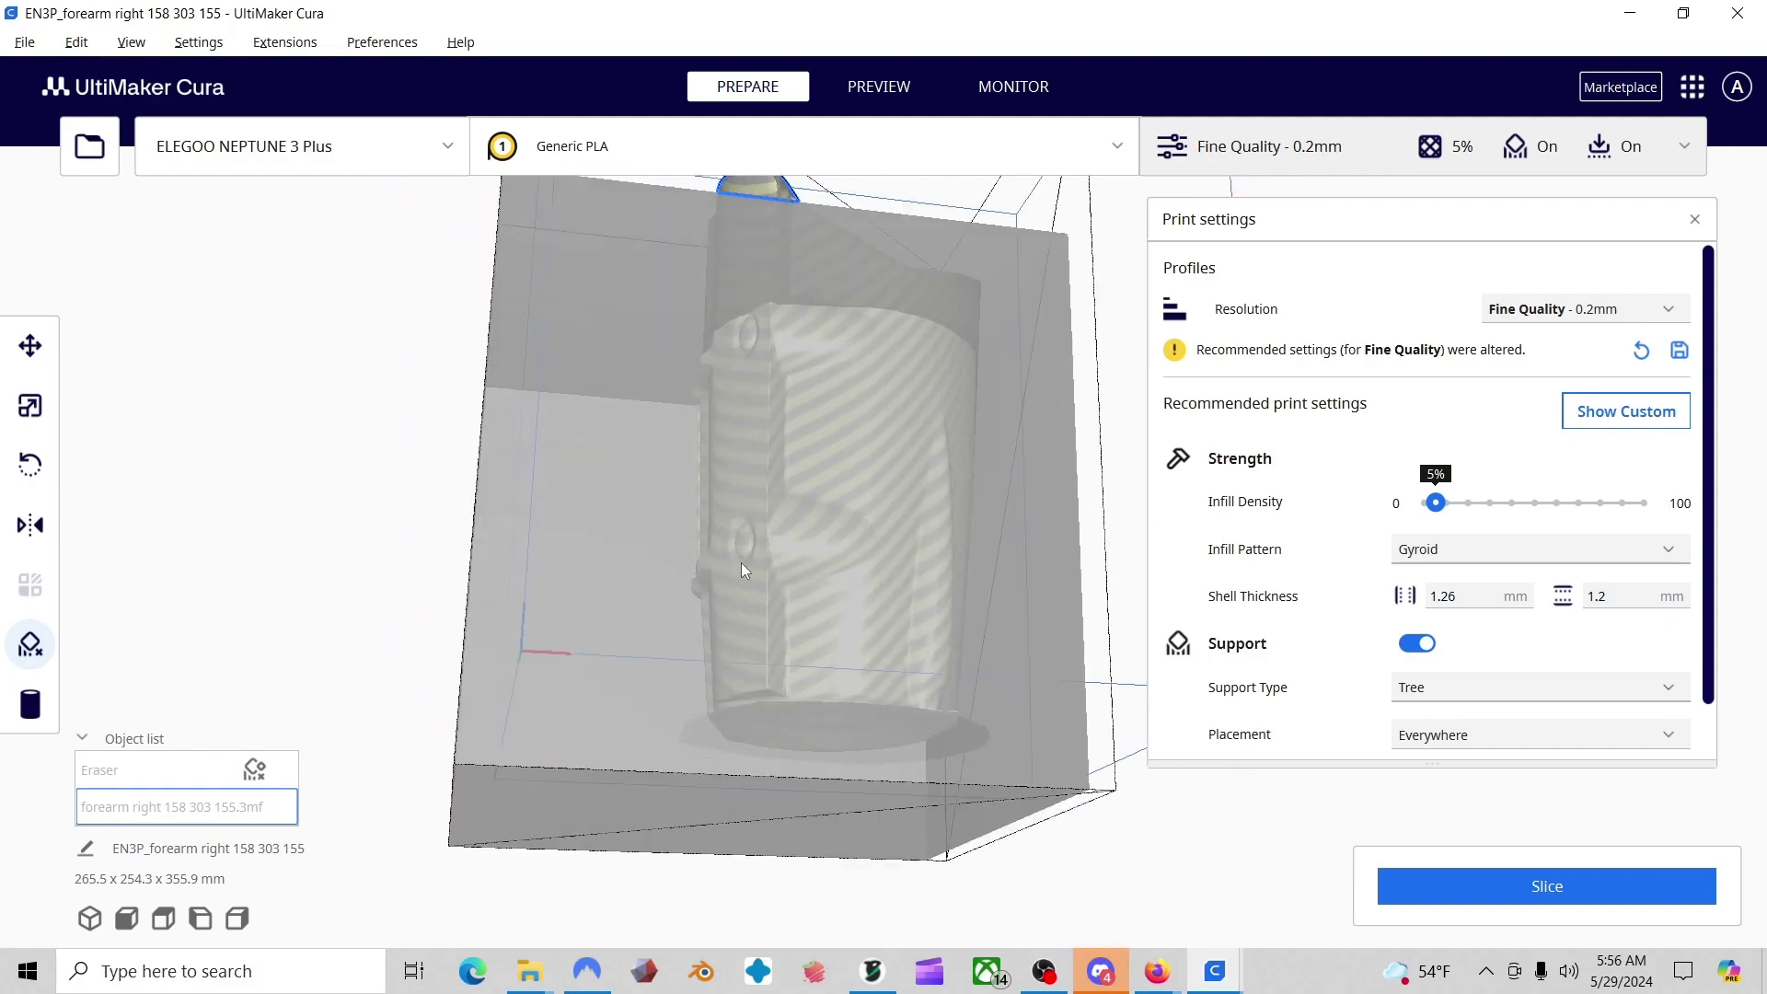
left_click(742, 562)
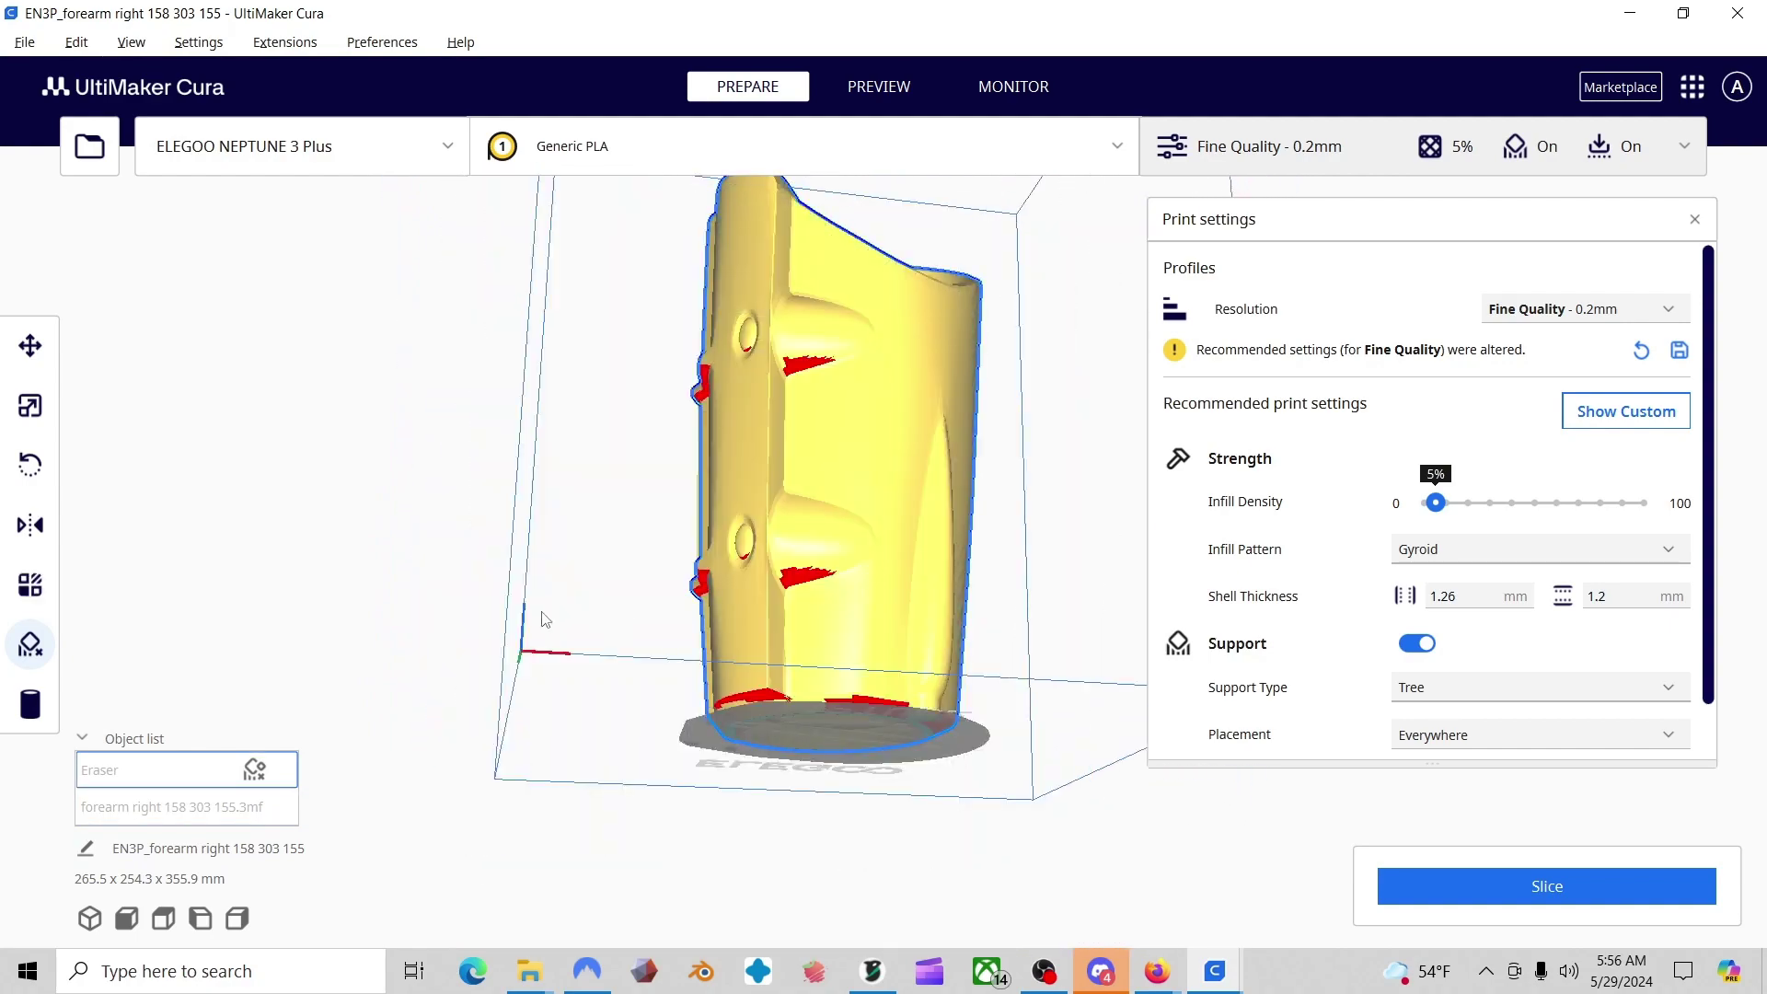
right_click_drag(502, 638, 864, 566)
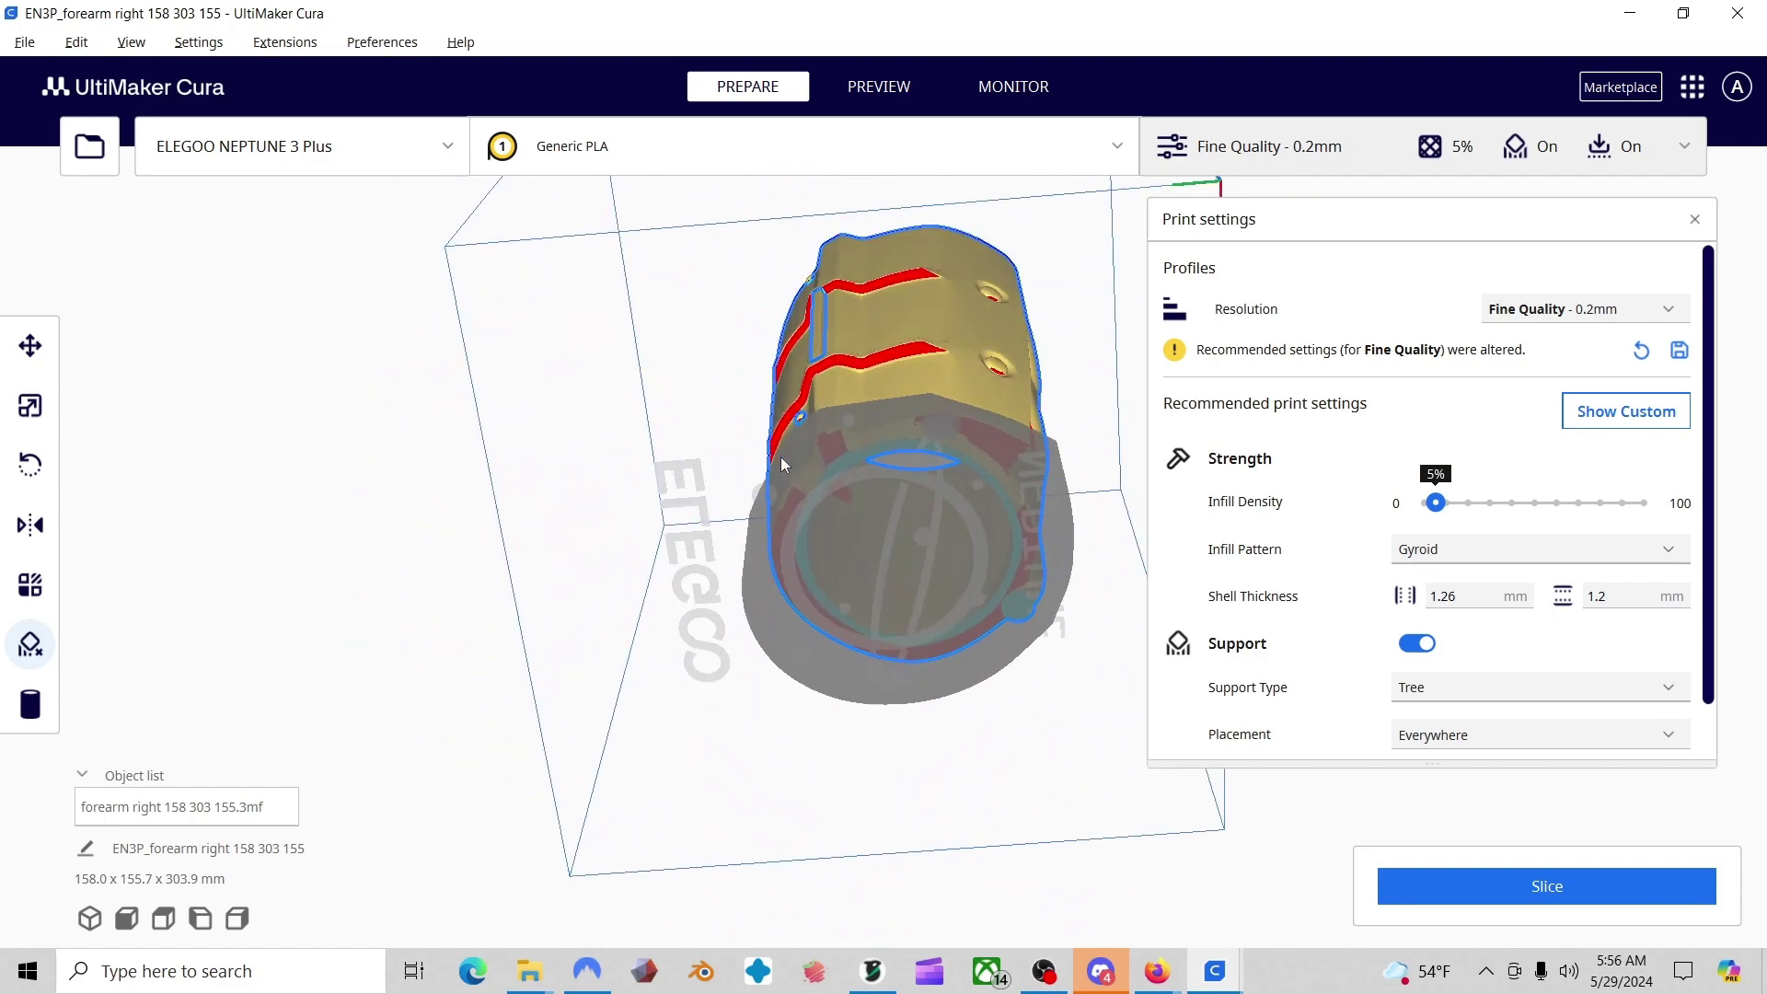
right_click_drag(782, 465, 806, 502)
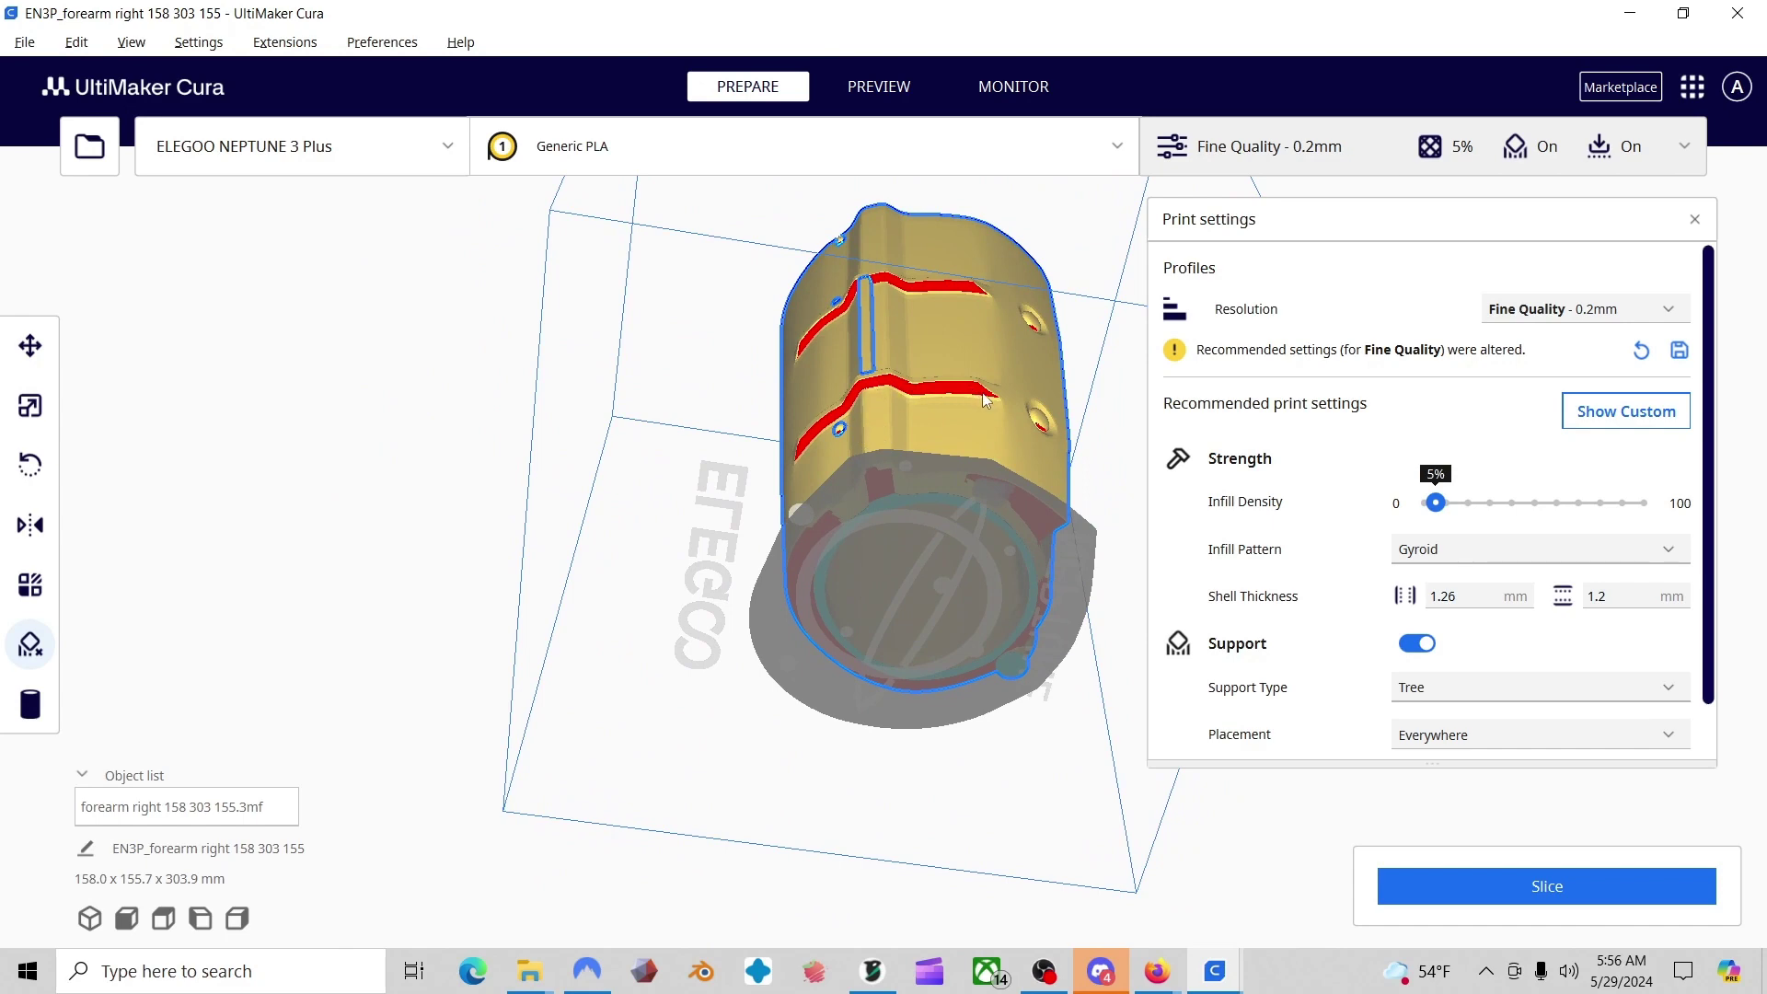
right_click_drag(1108, 517, 831, 356)
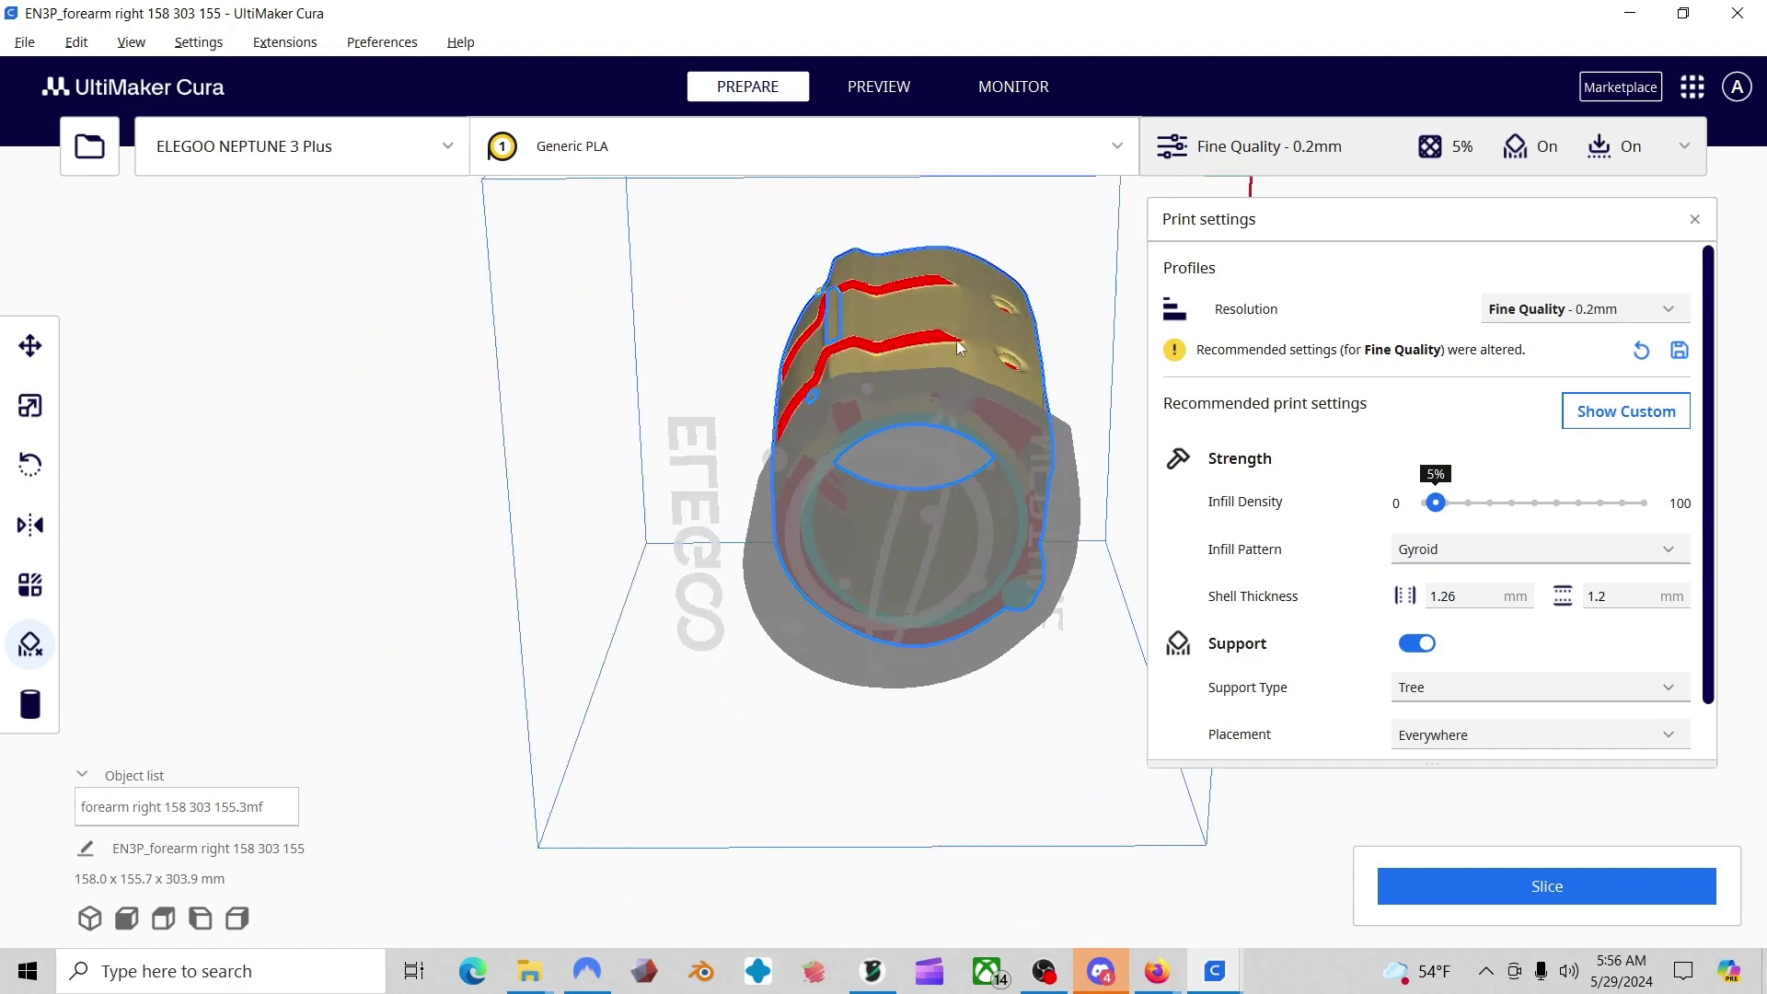
right_click_drag(957, 347, 678, 552)
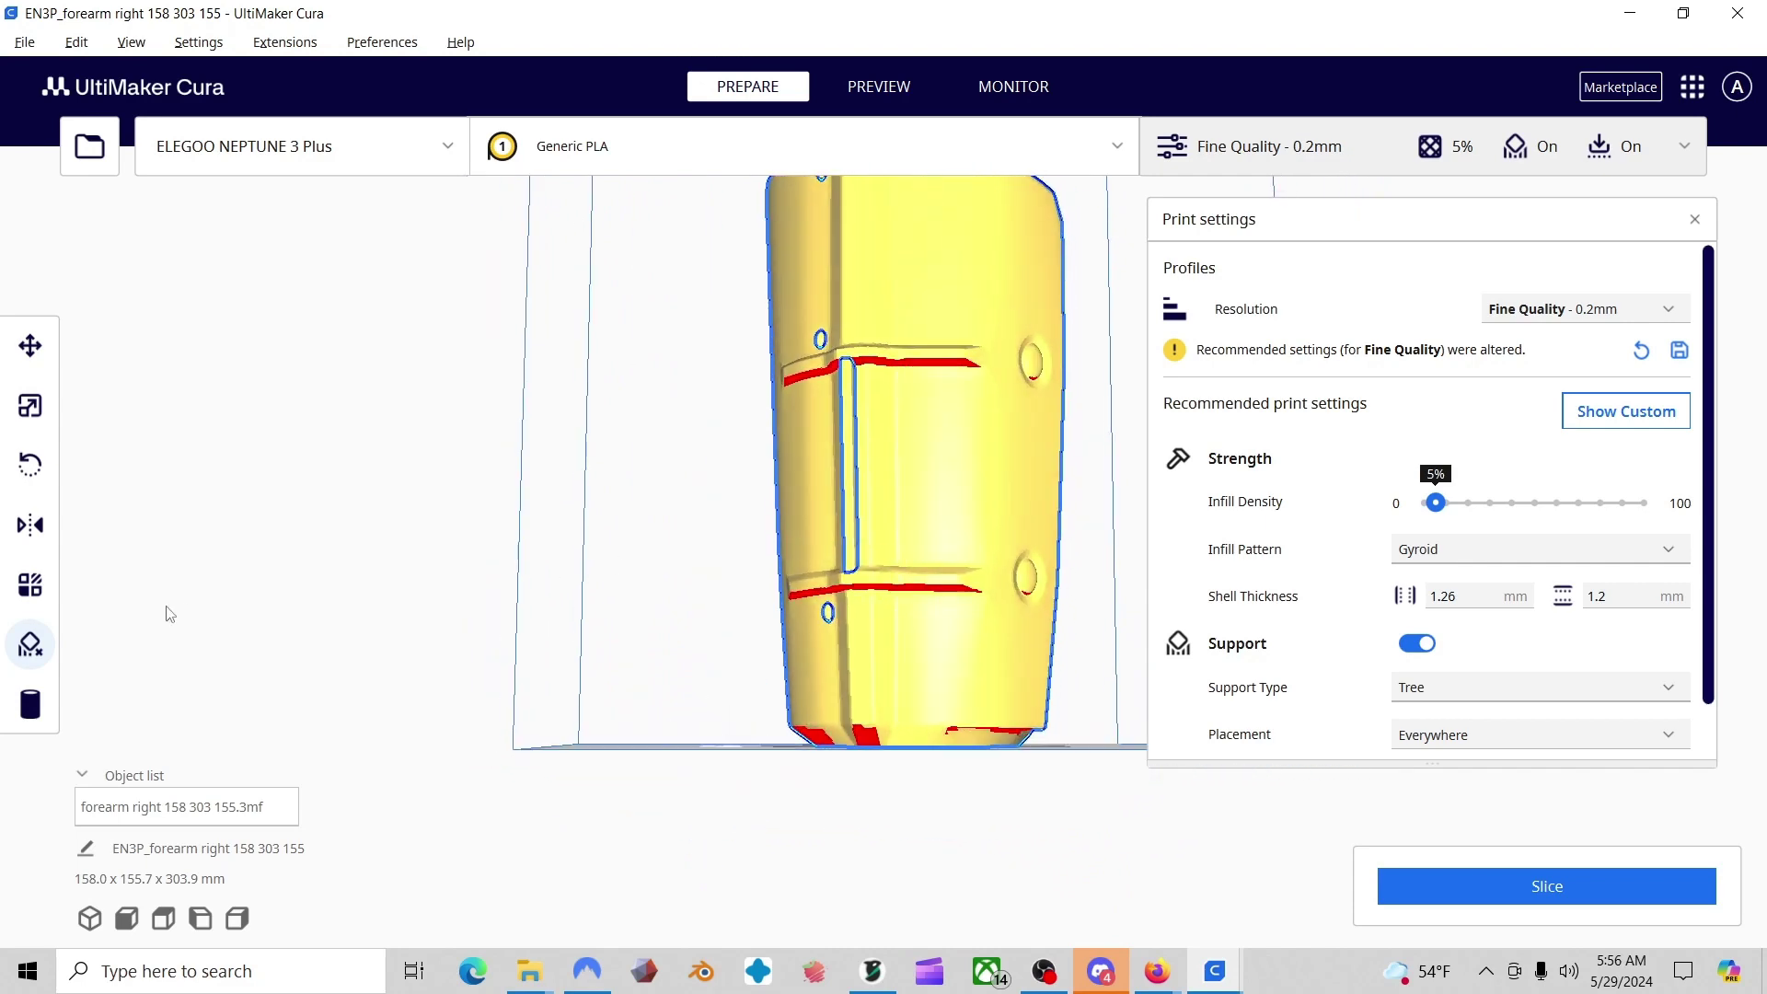
left_click(30, 704)
right_click_drag(662, 671, 687, 431)
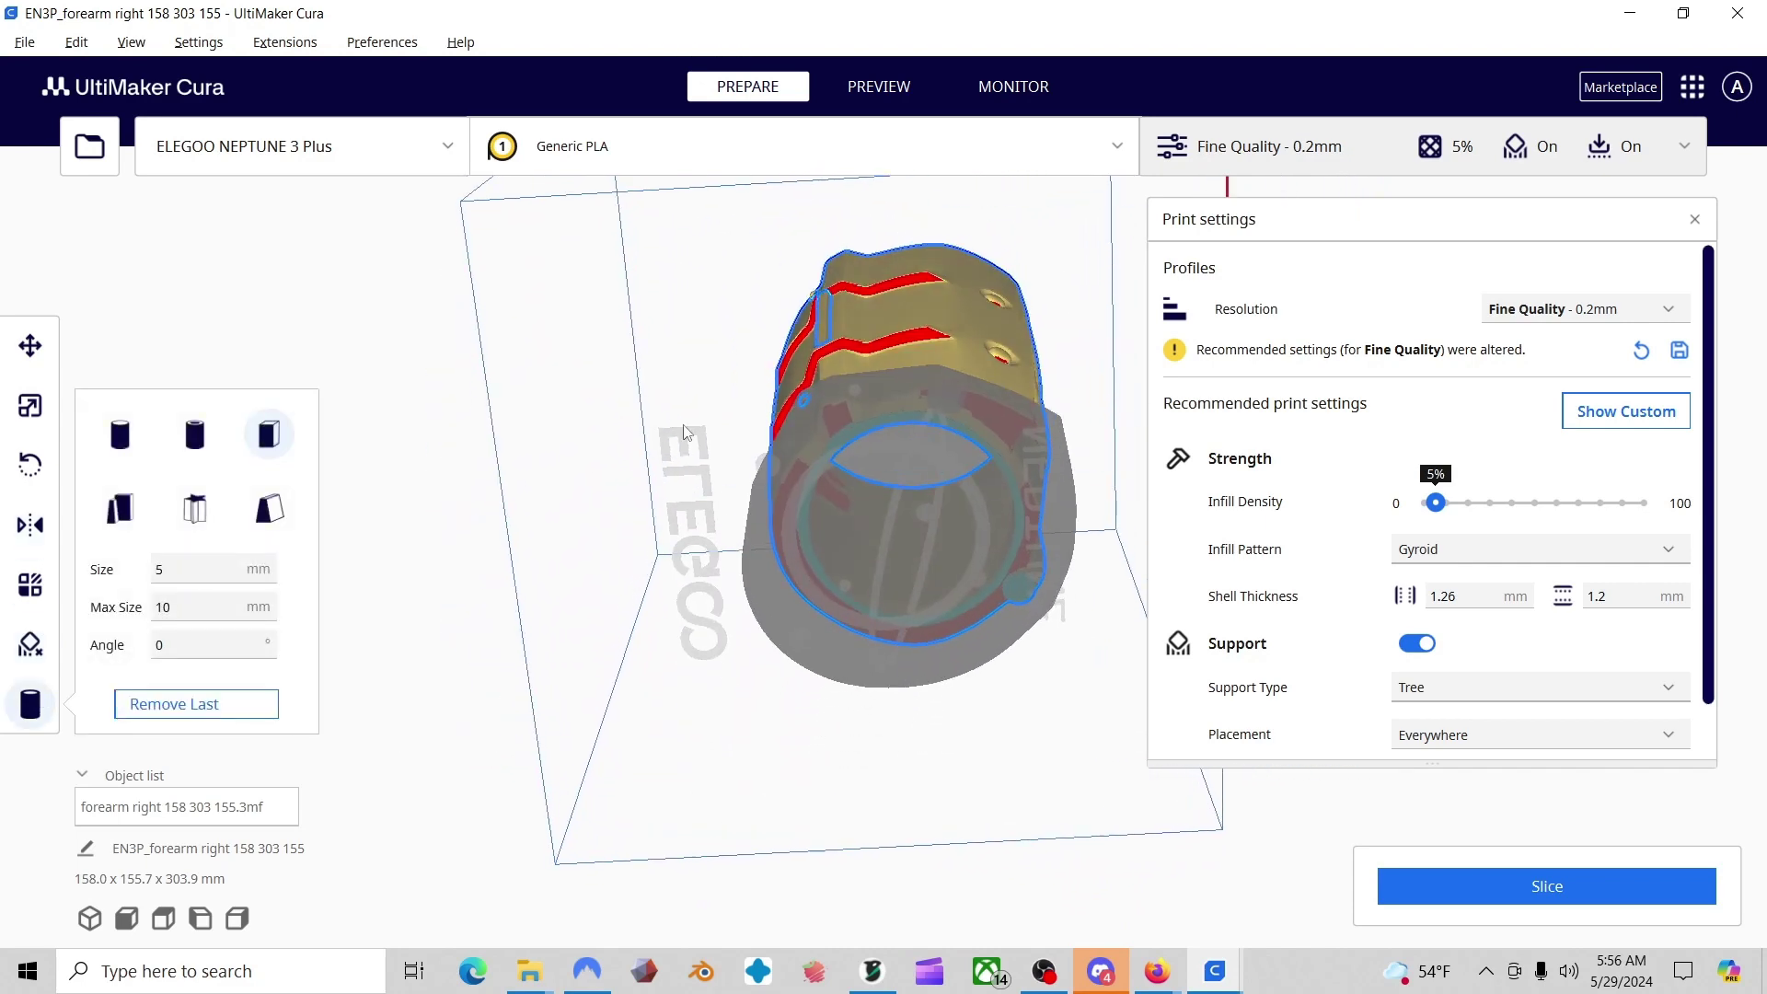
left_click(872, 353)
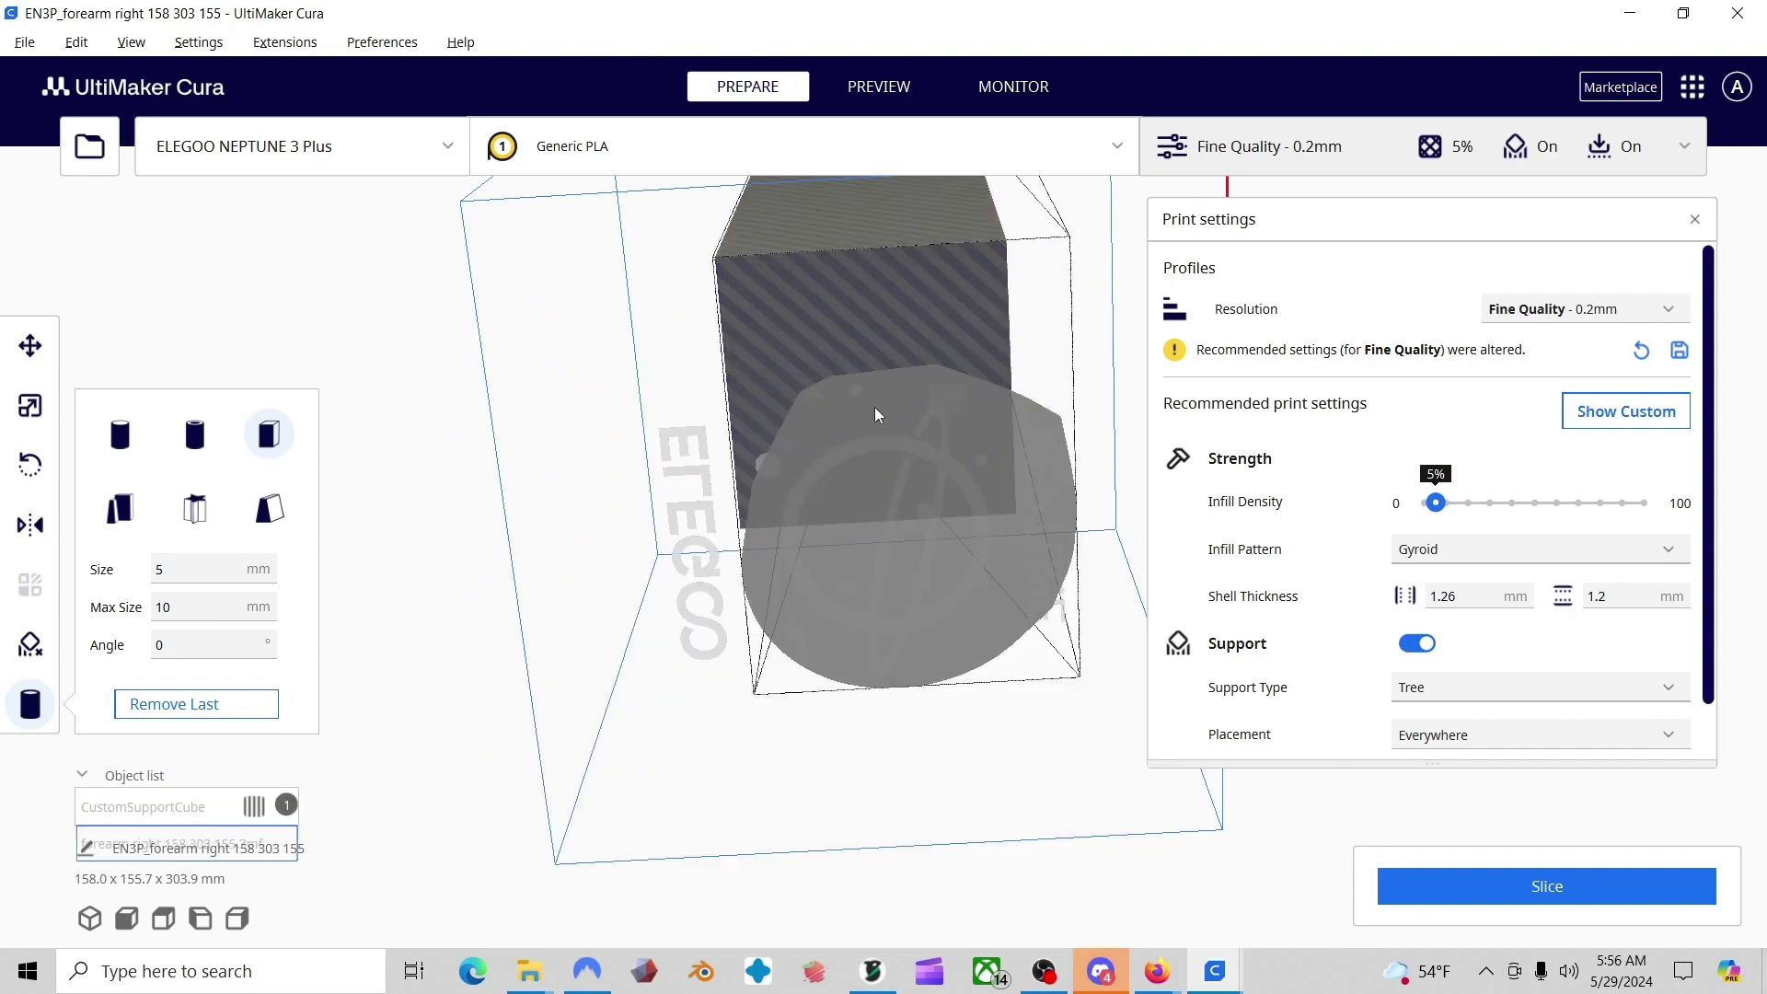
right_click_drag(875, 416, 806, 488)
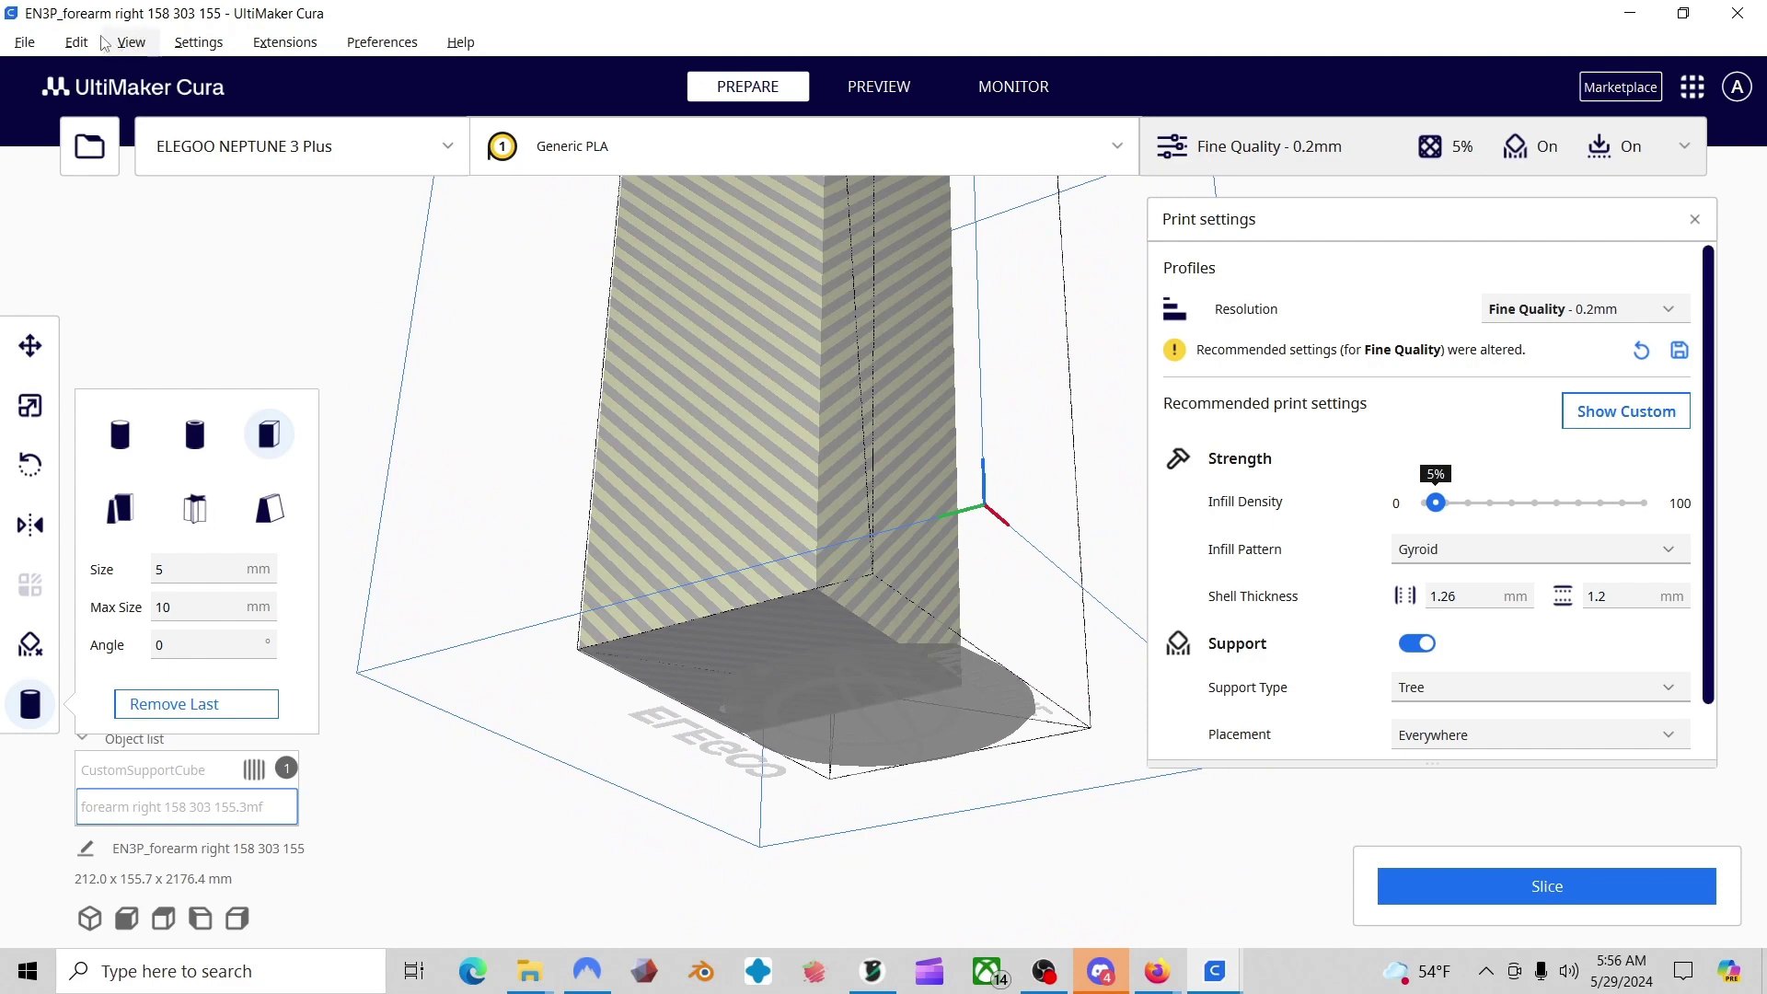
left_click(77, 42)
left_click(99, 76)
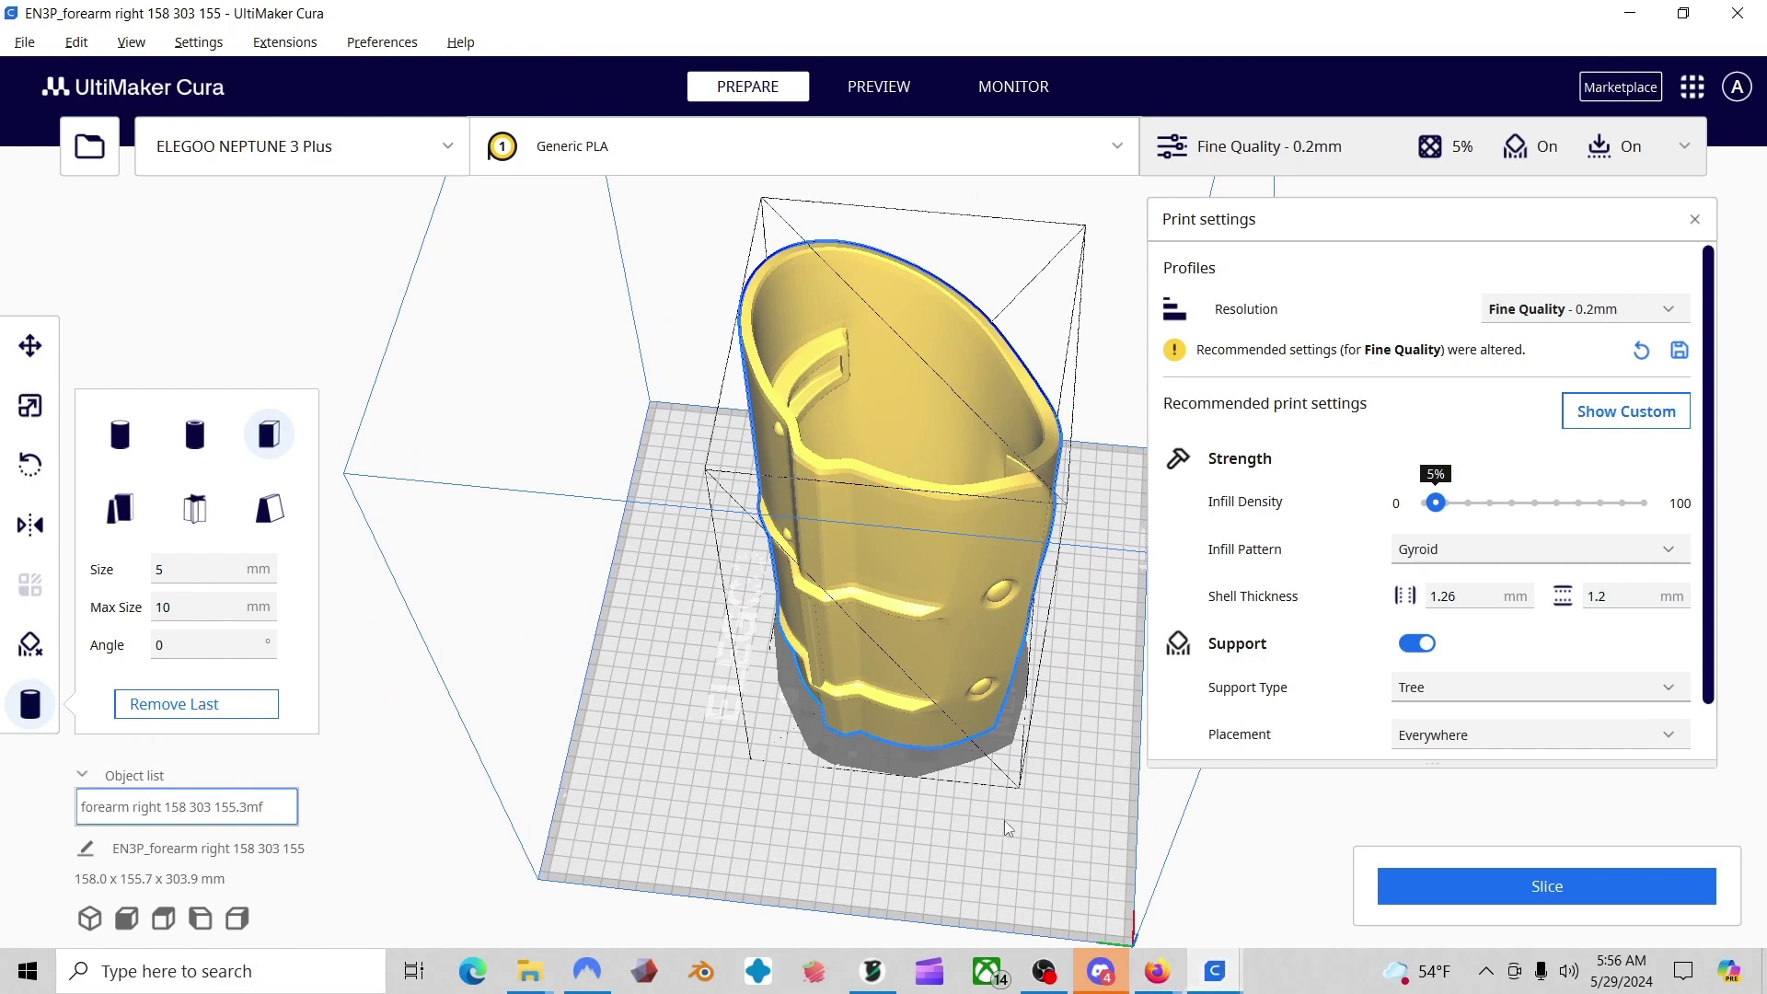
mouse_move(1226, 963)
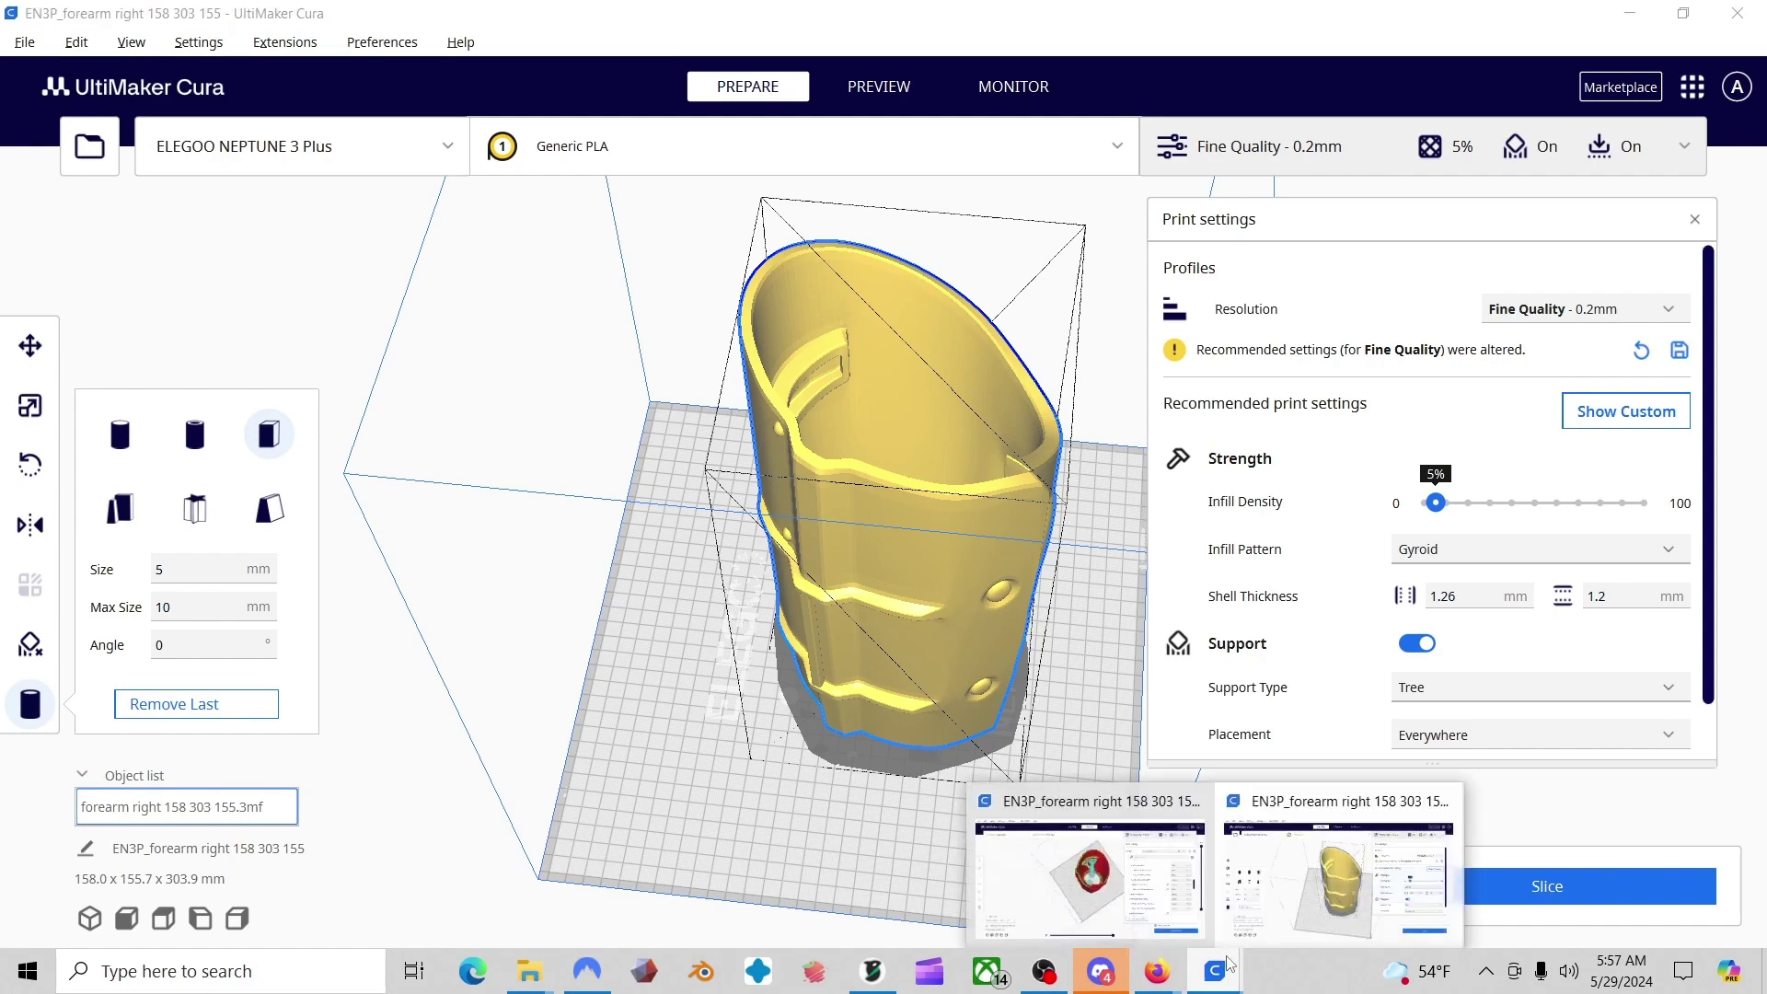
- Orbit the sliced forearm preview and check Cura's speeds: print 60, infill 65, wall 30 mm/s
left_click(1169, 828)
right_click_drag(762, 679, 953, 485)
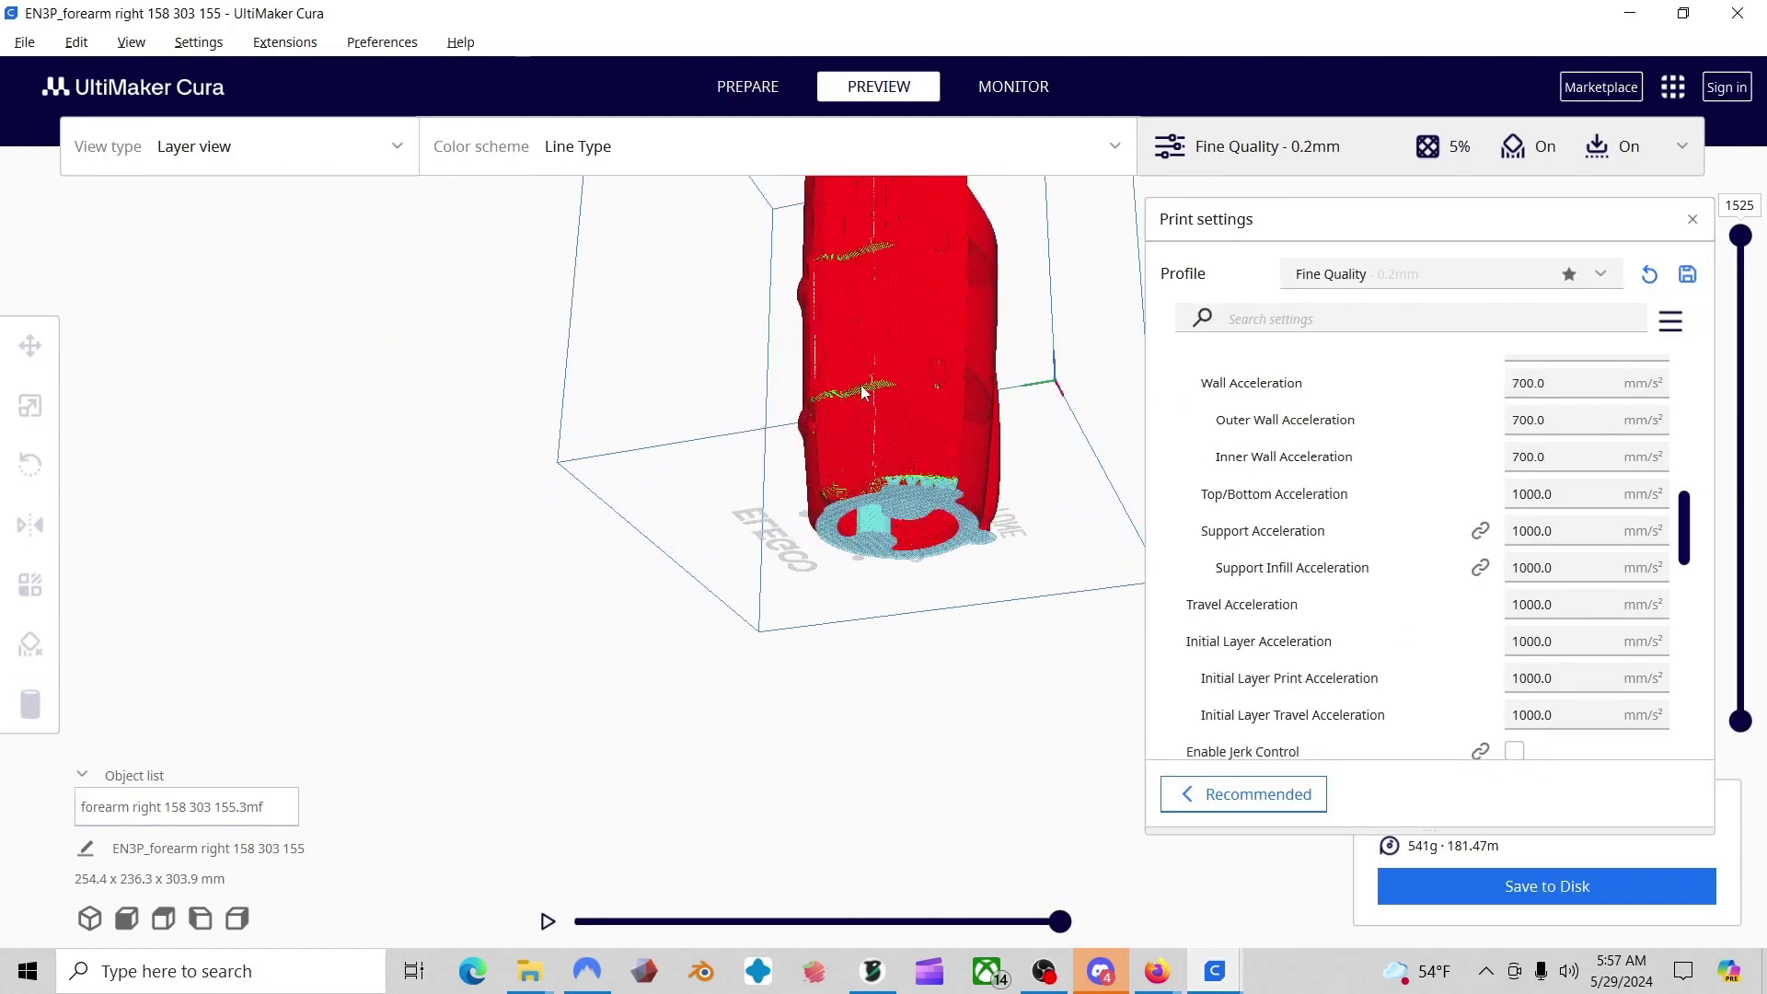
right_click_drag(818, 405, 1028, 576)
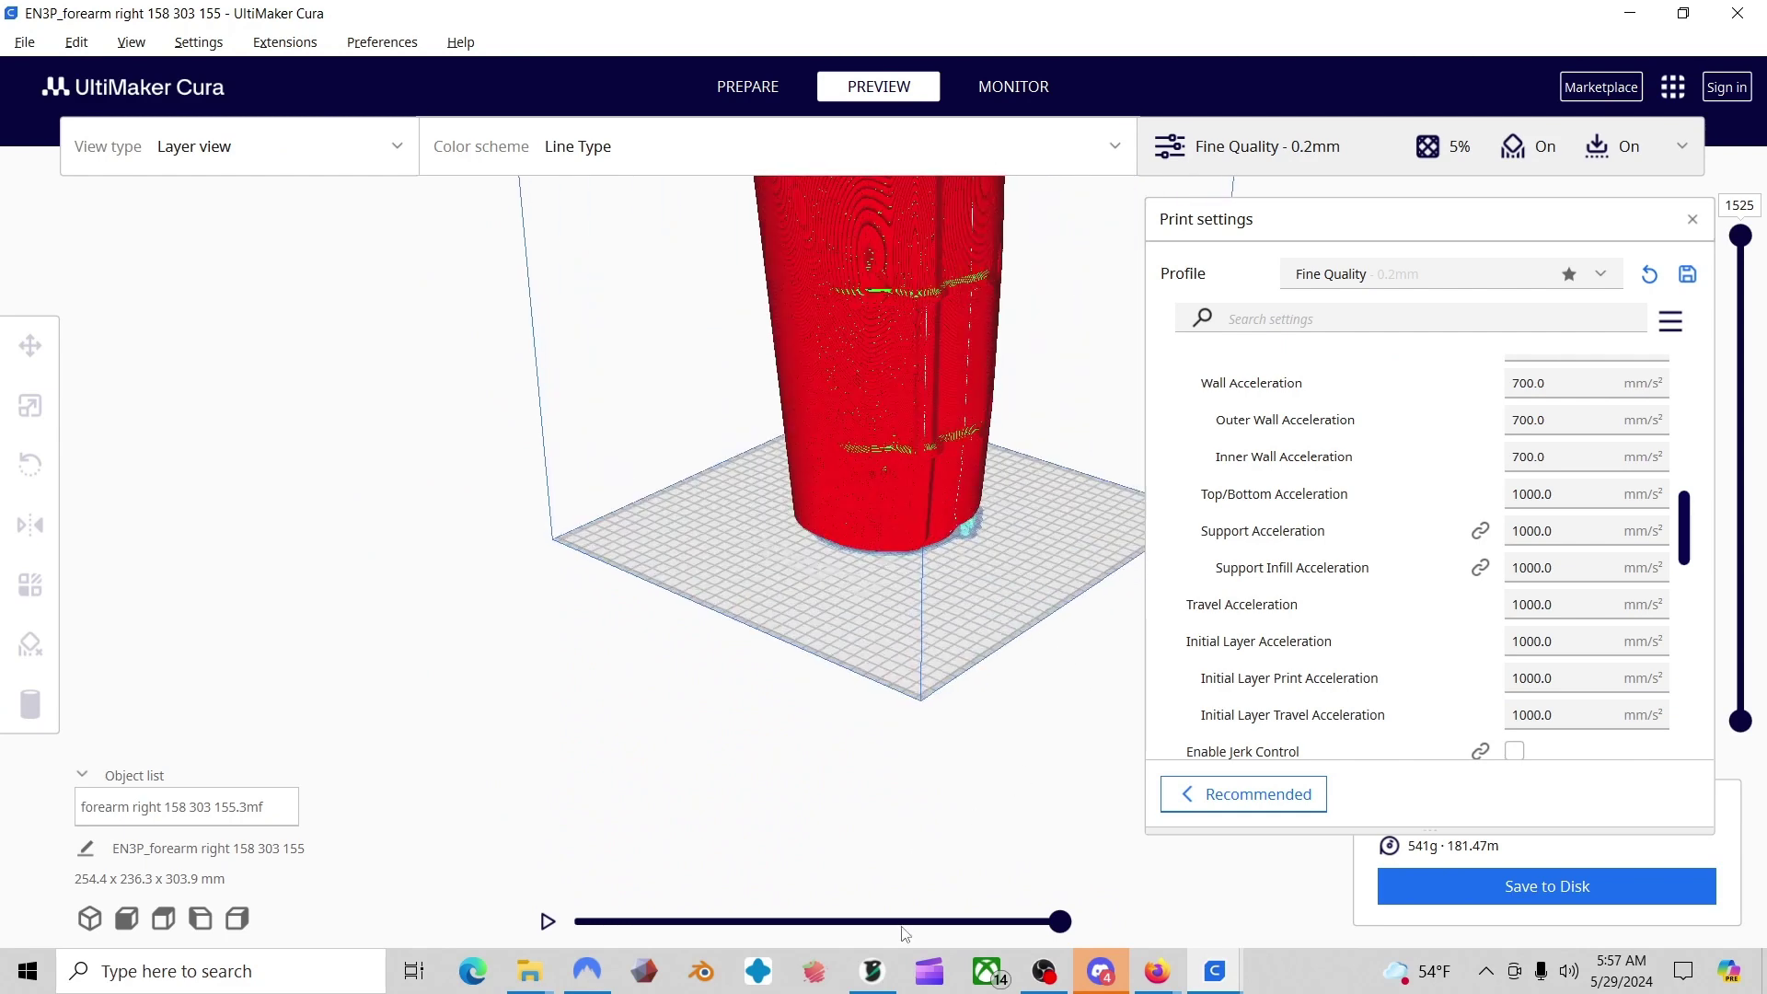
scroll(1392, 611, "up", 1)
scroll(1390, 611, "up", 10)
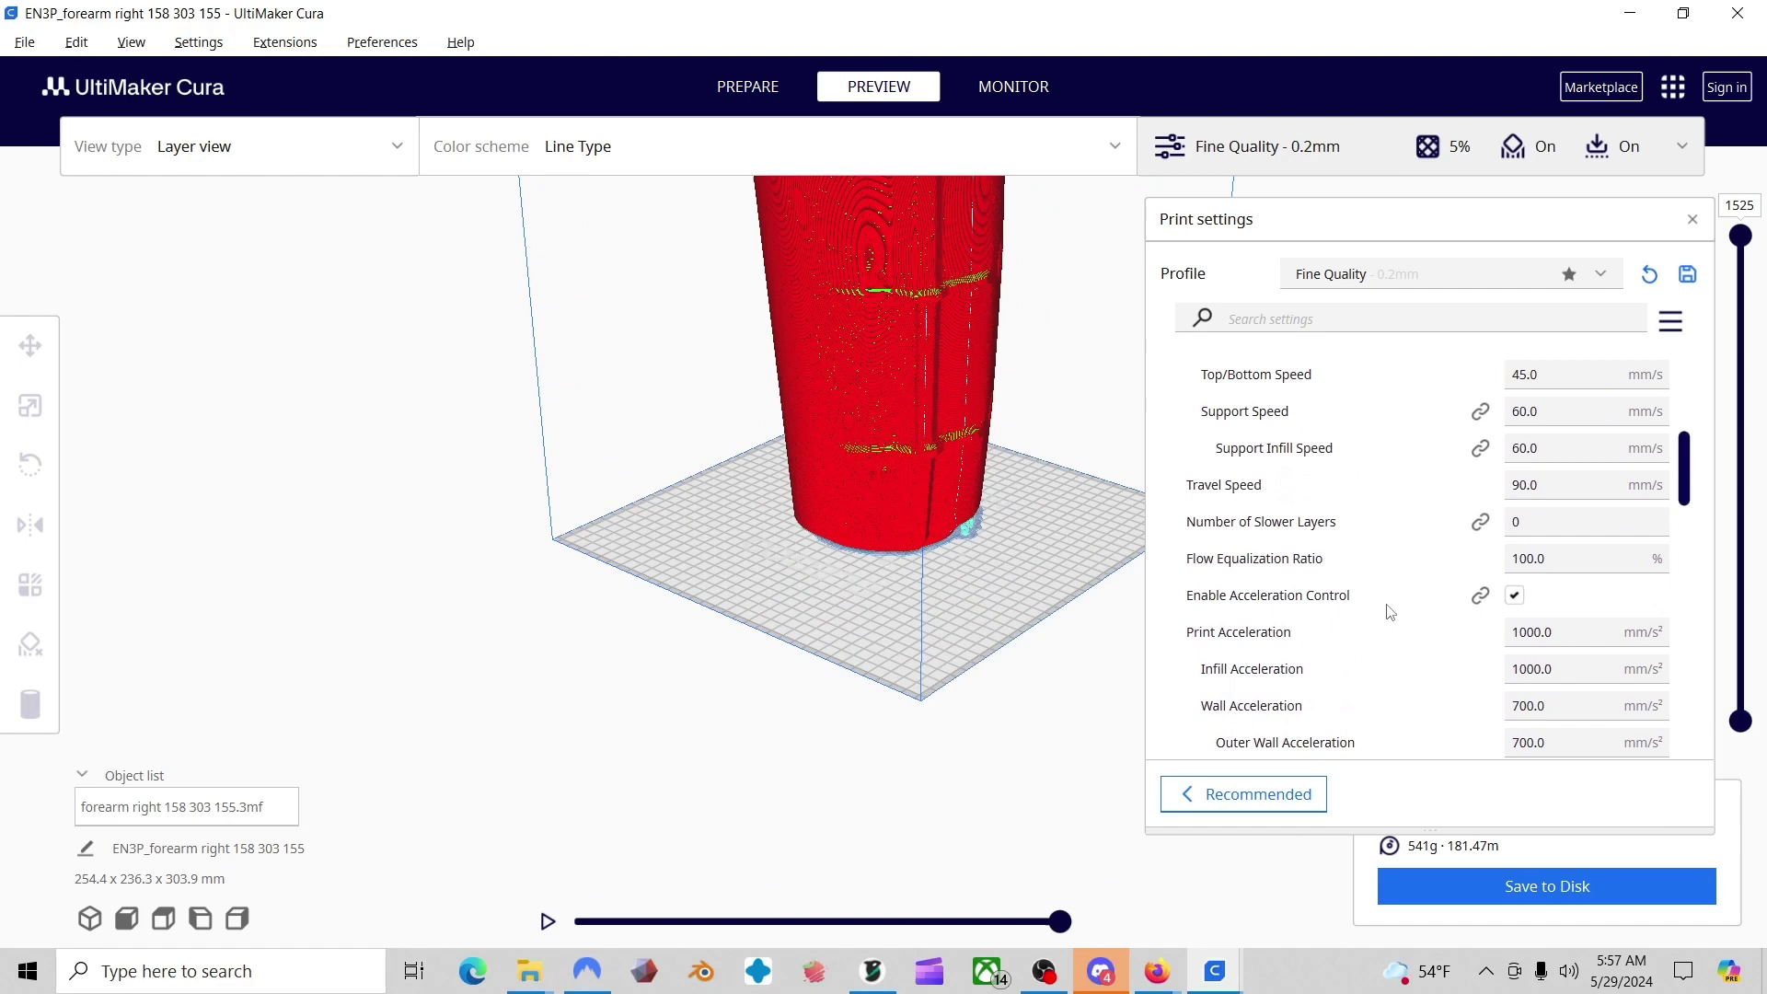
scroll(1390, 612, "down", 3)
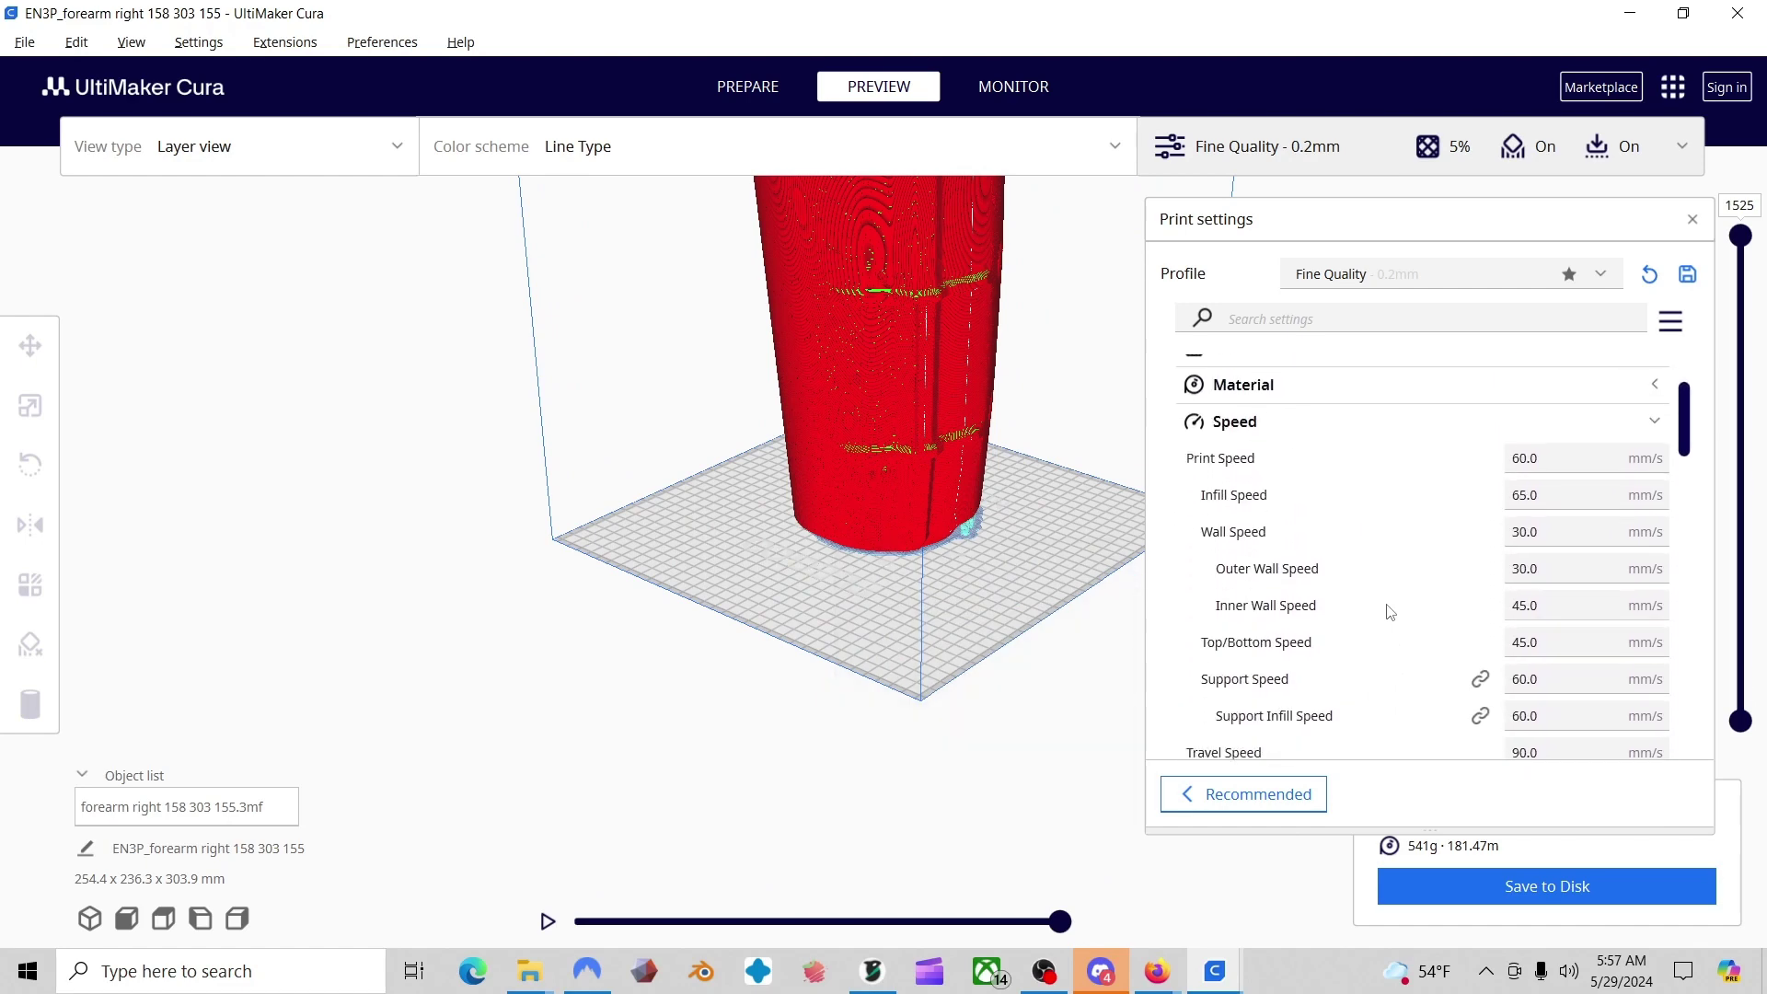
left_click(871, 971)
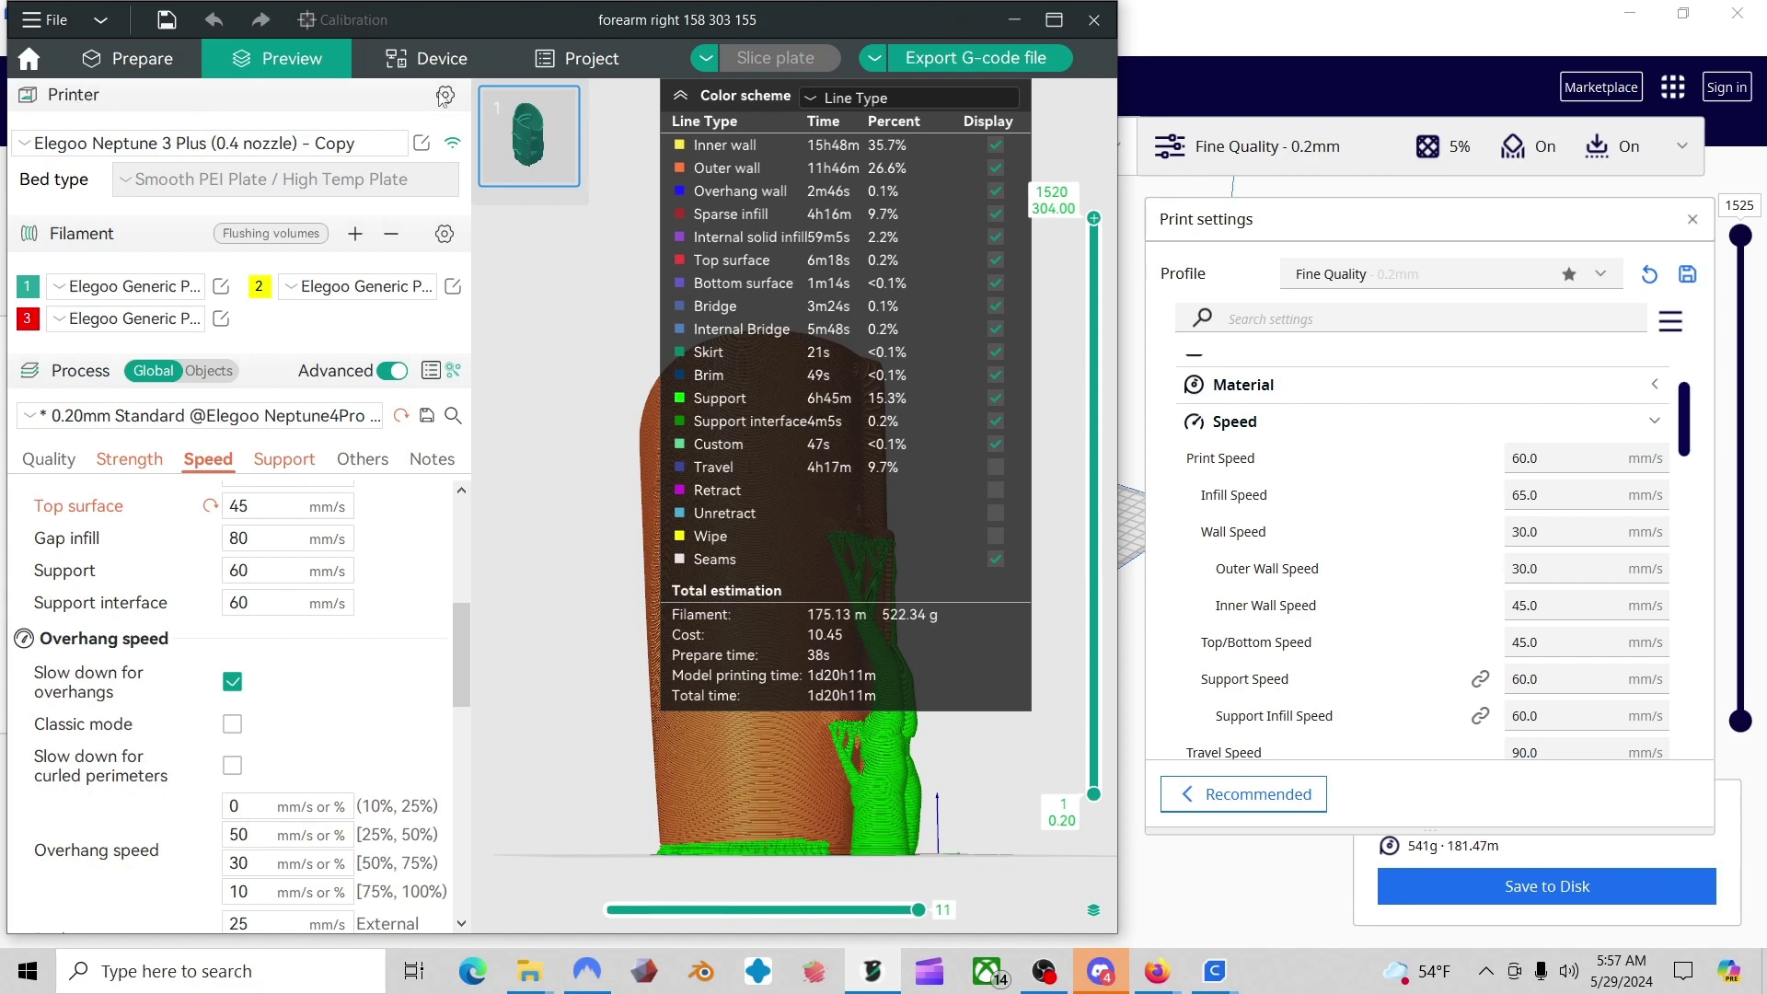
- Scroll OrcaSlicer's Printer Selection vendor list down to the Elegoo Neptune 3 and Neptune 4 models
left_click(446, 97)
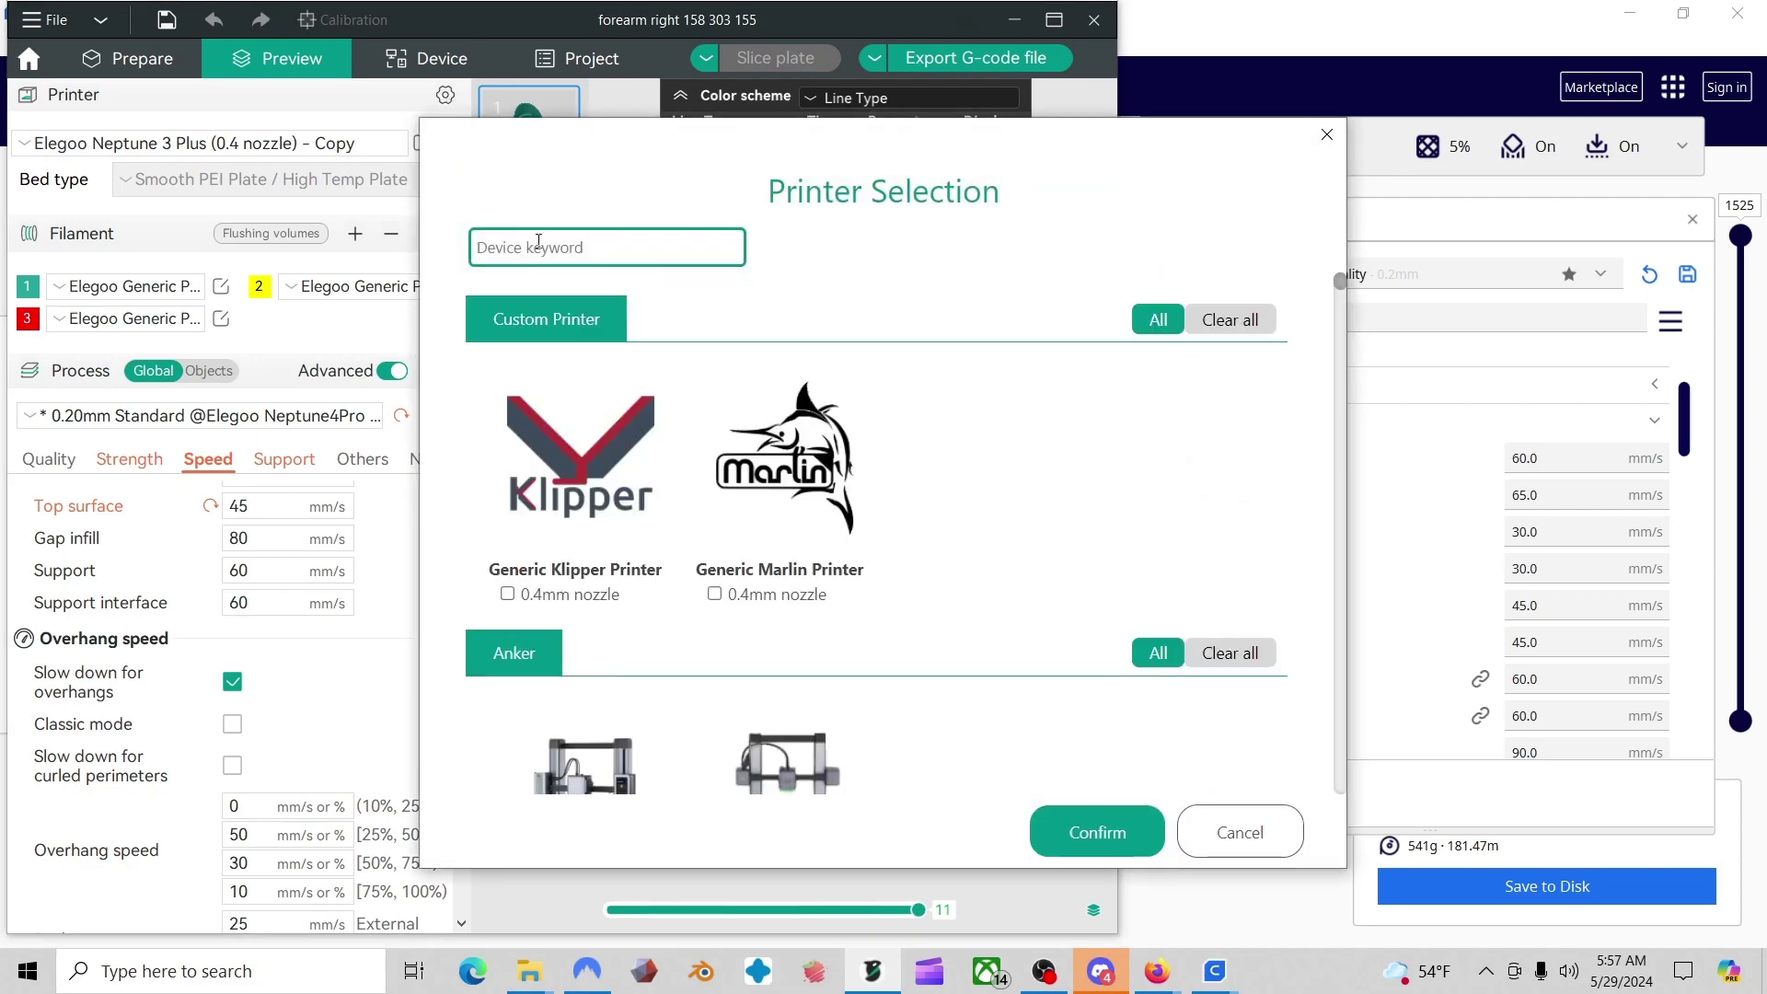
scroll(706, 455, "down", 20)
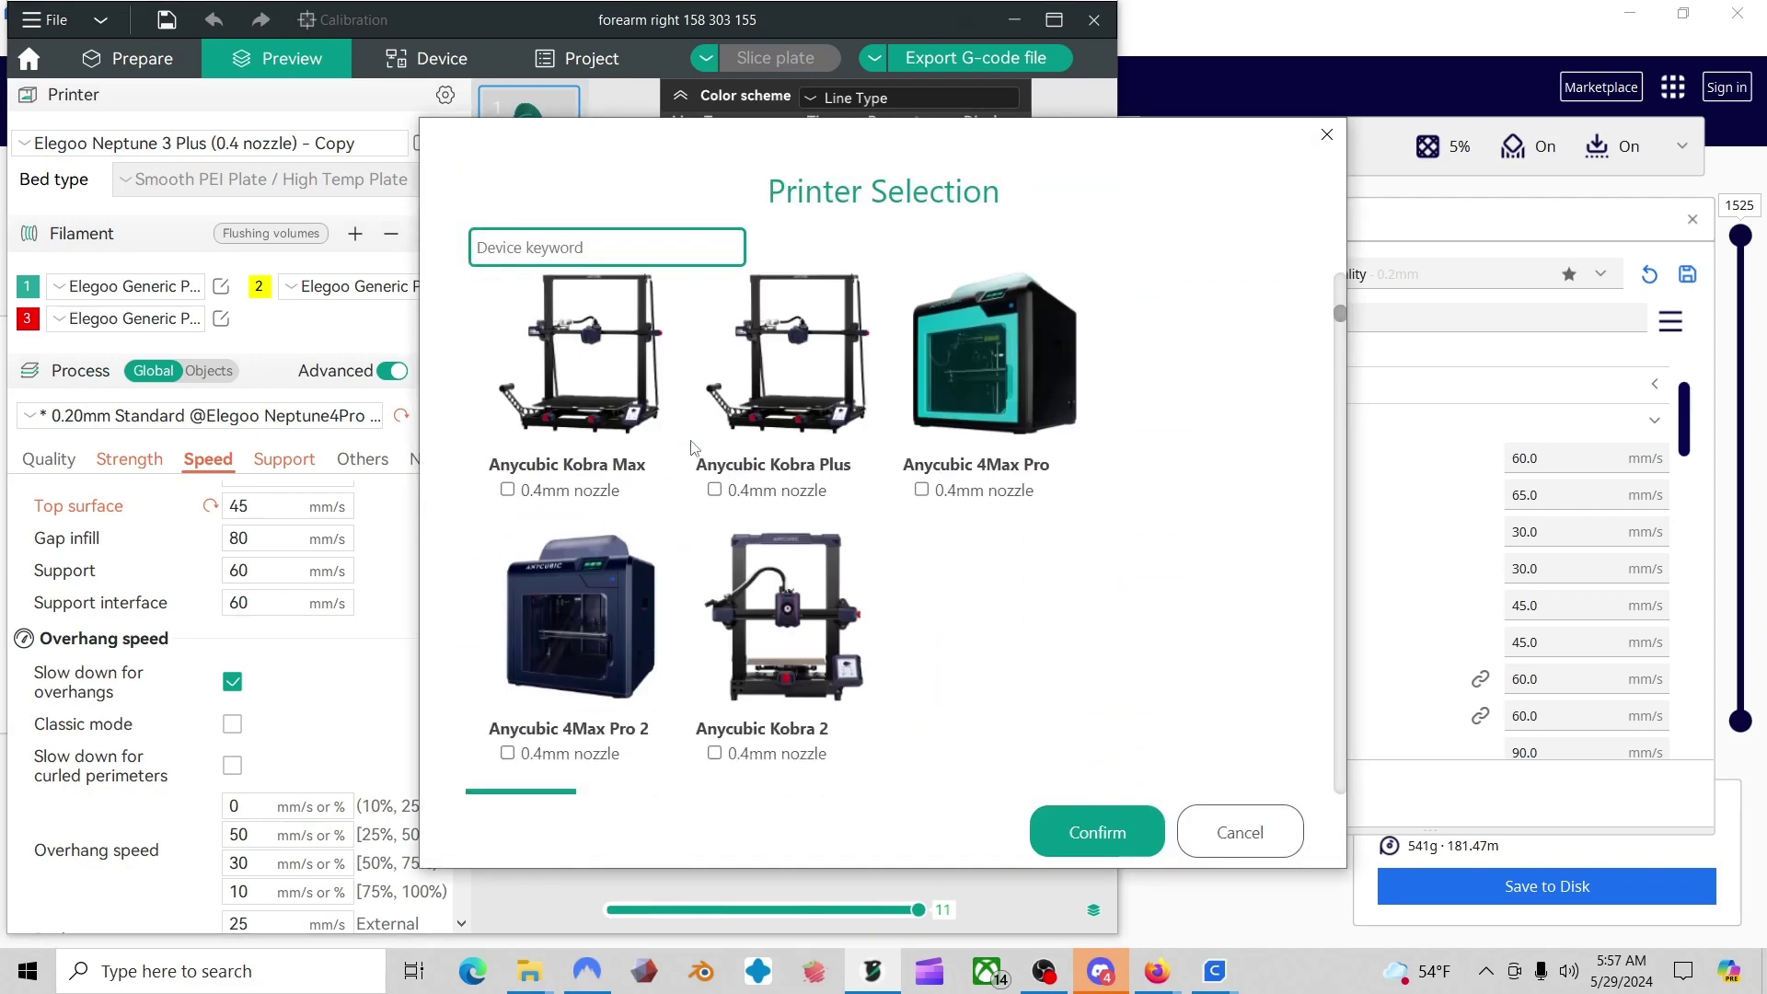
scroll(706, 455, "down", 20)
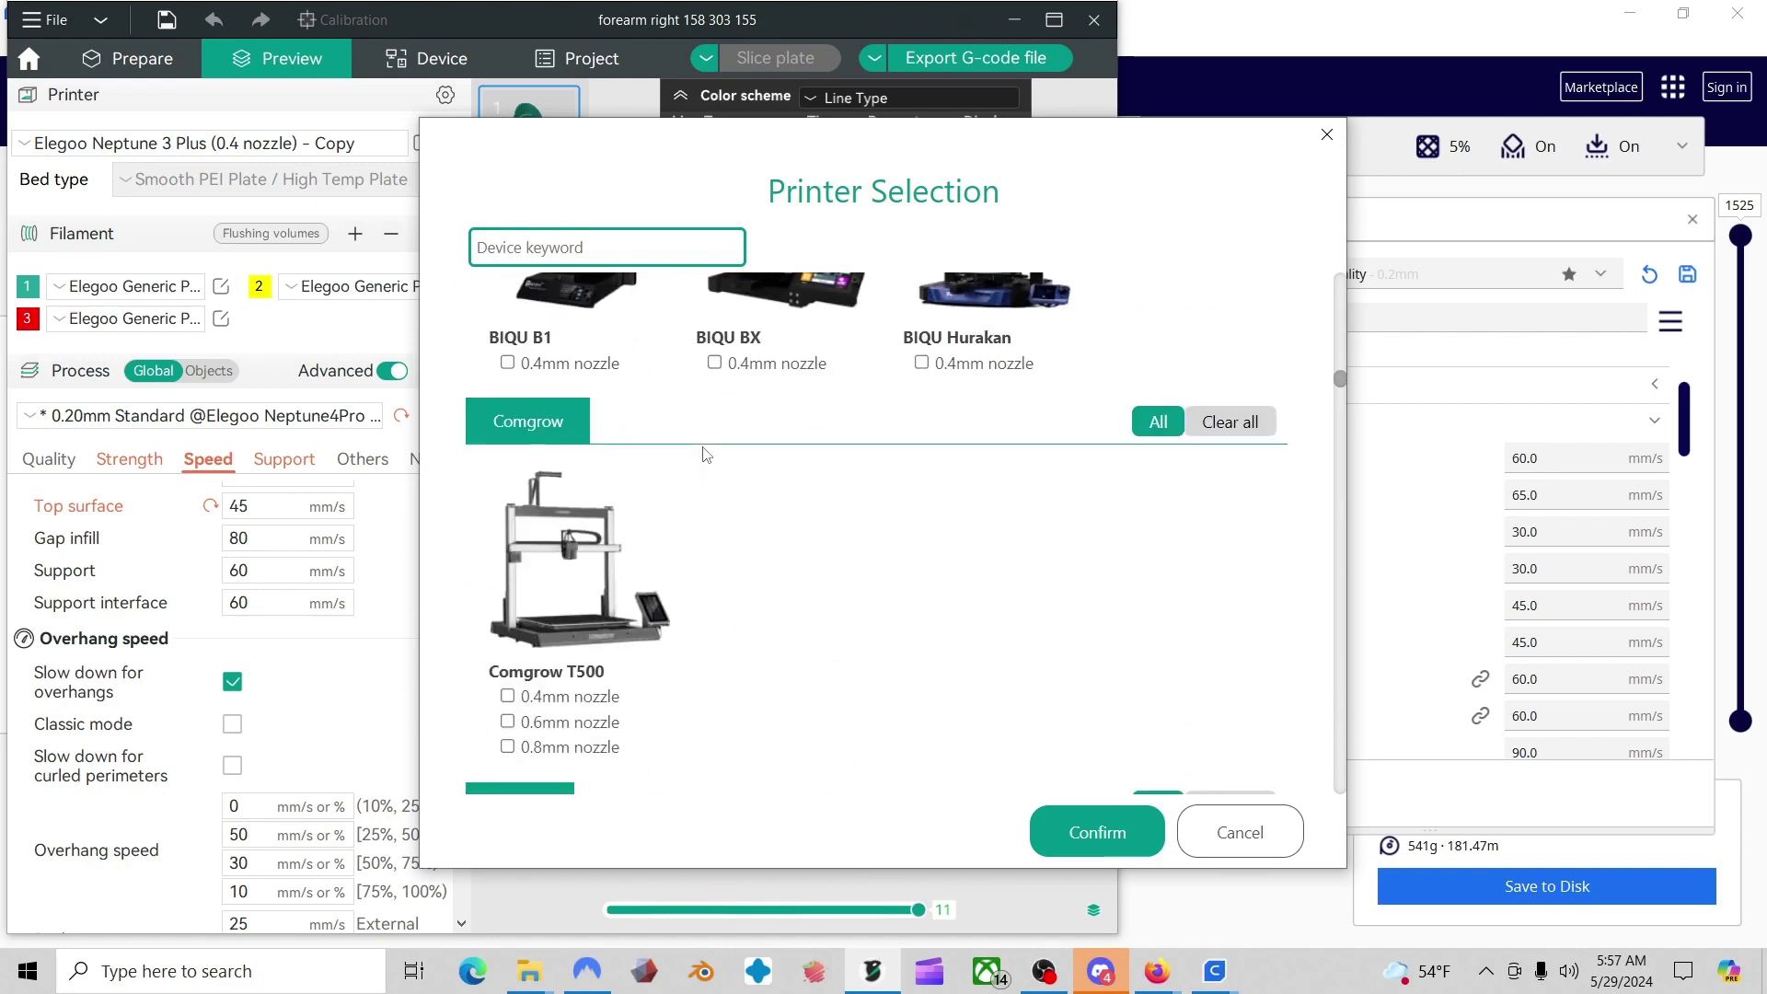
scroll(706, 454, "down", 20)
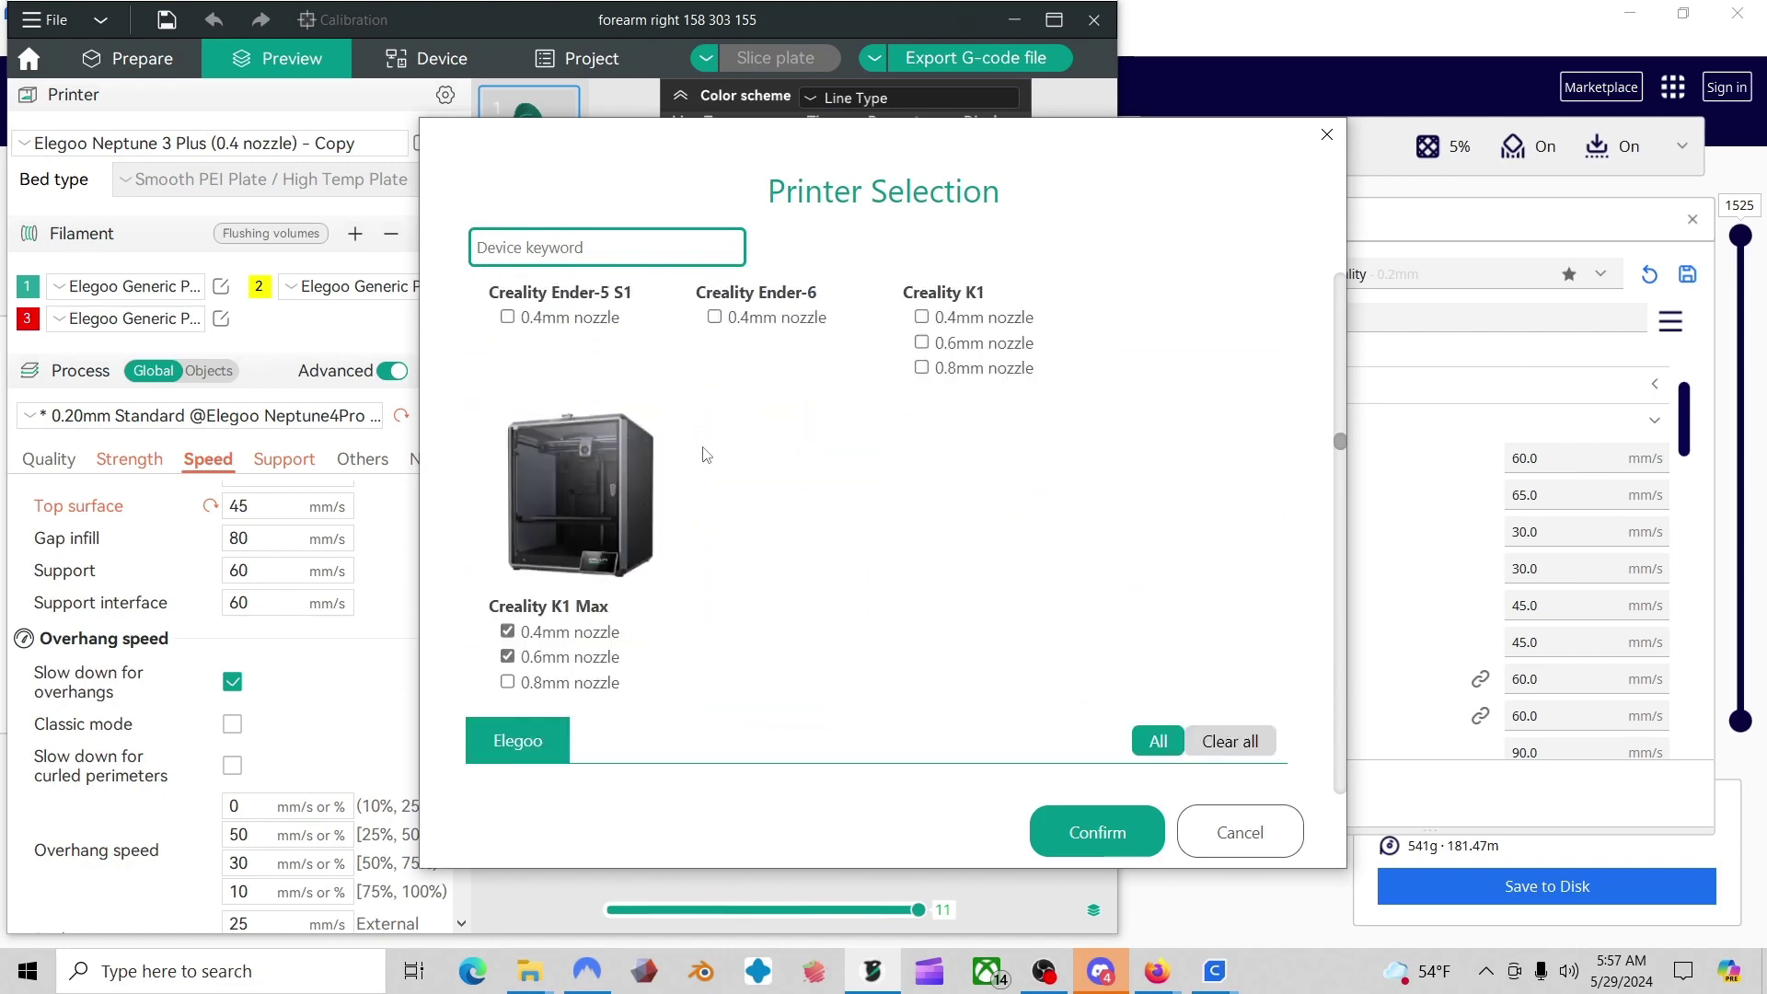
scroll(706, 455, "down", 3)
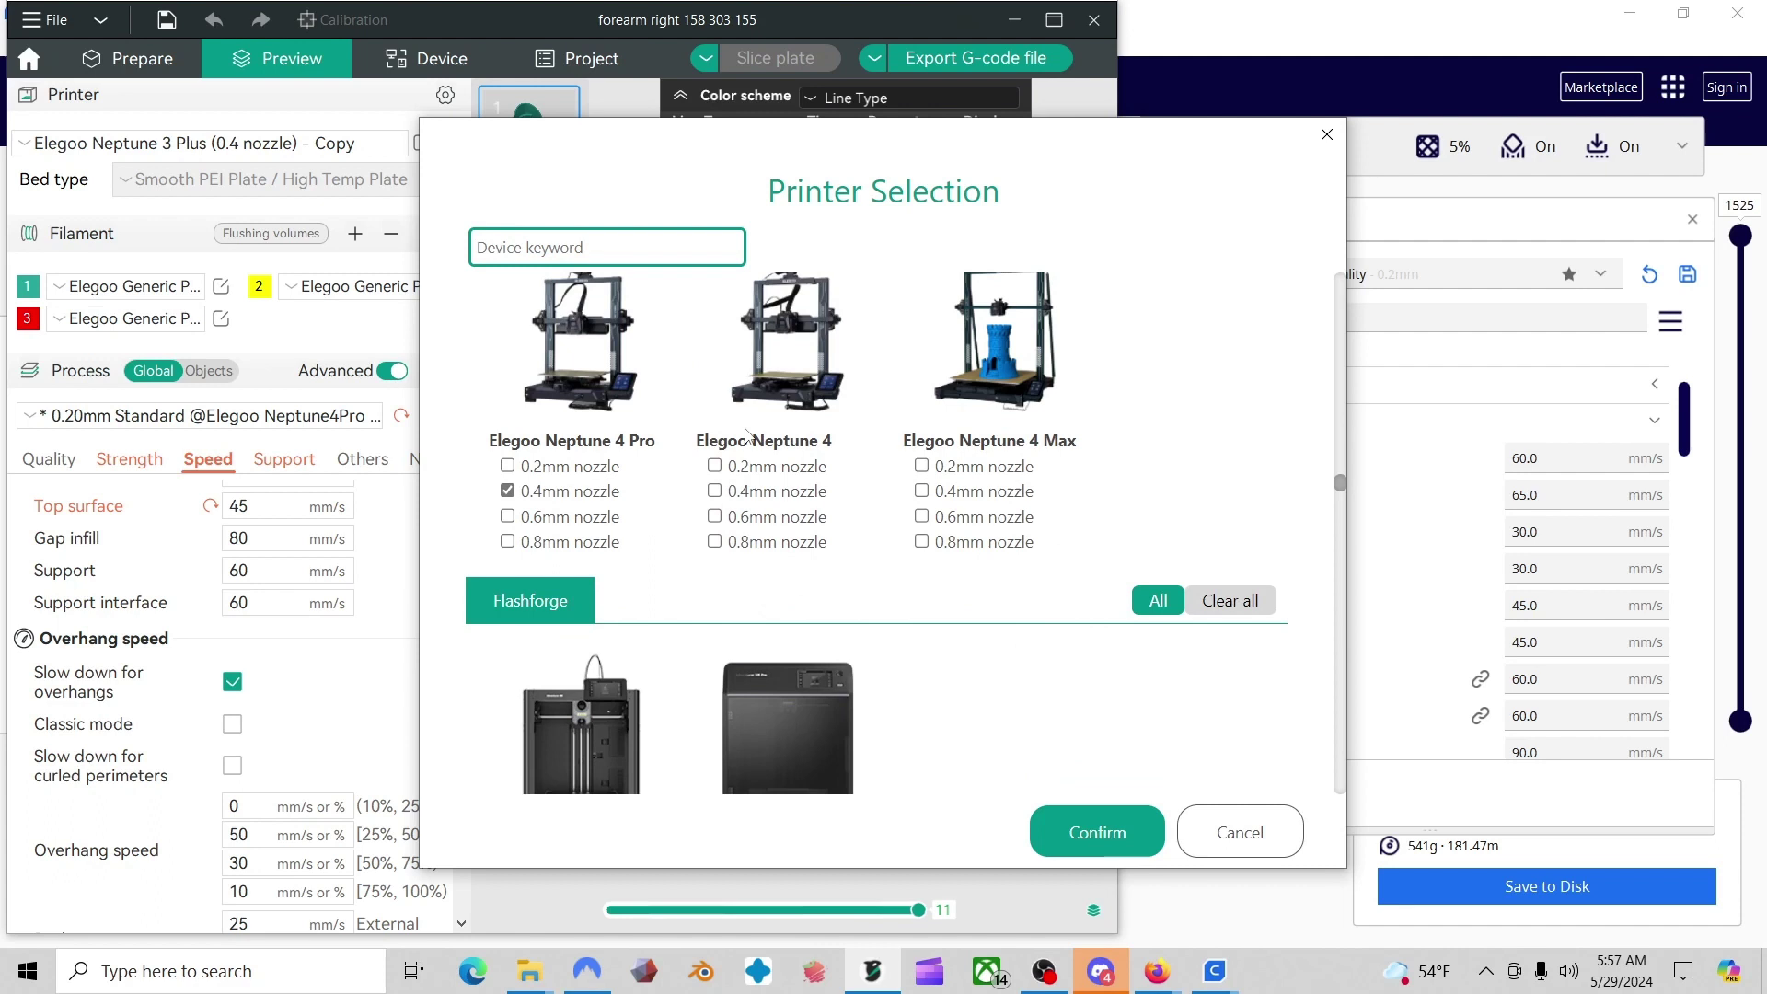
scroll(745, 442, "up", 3)
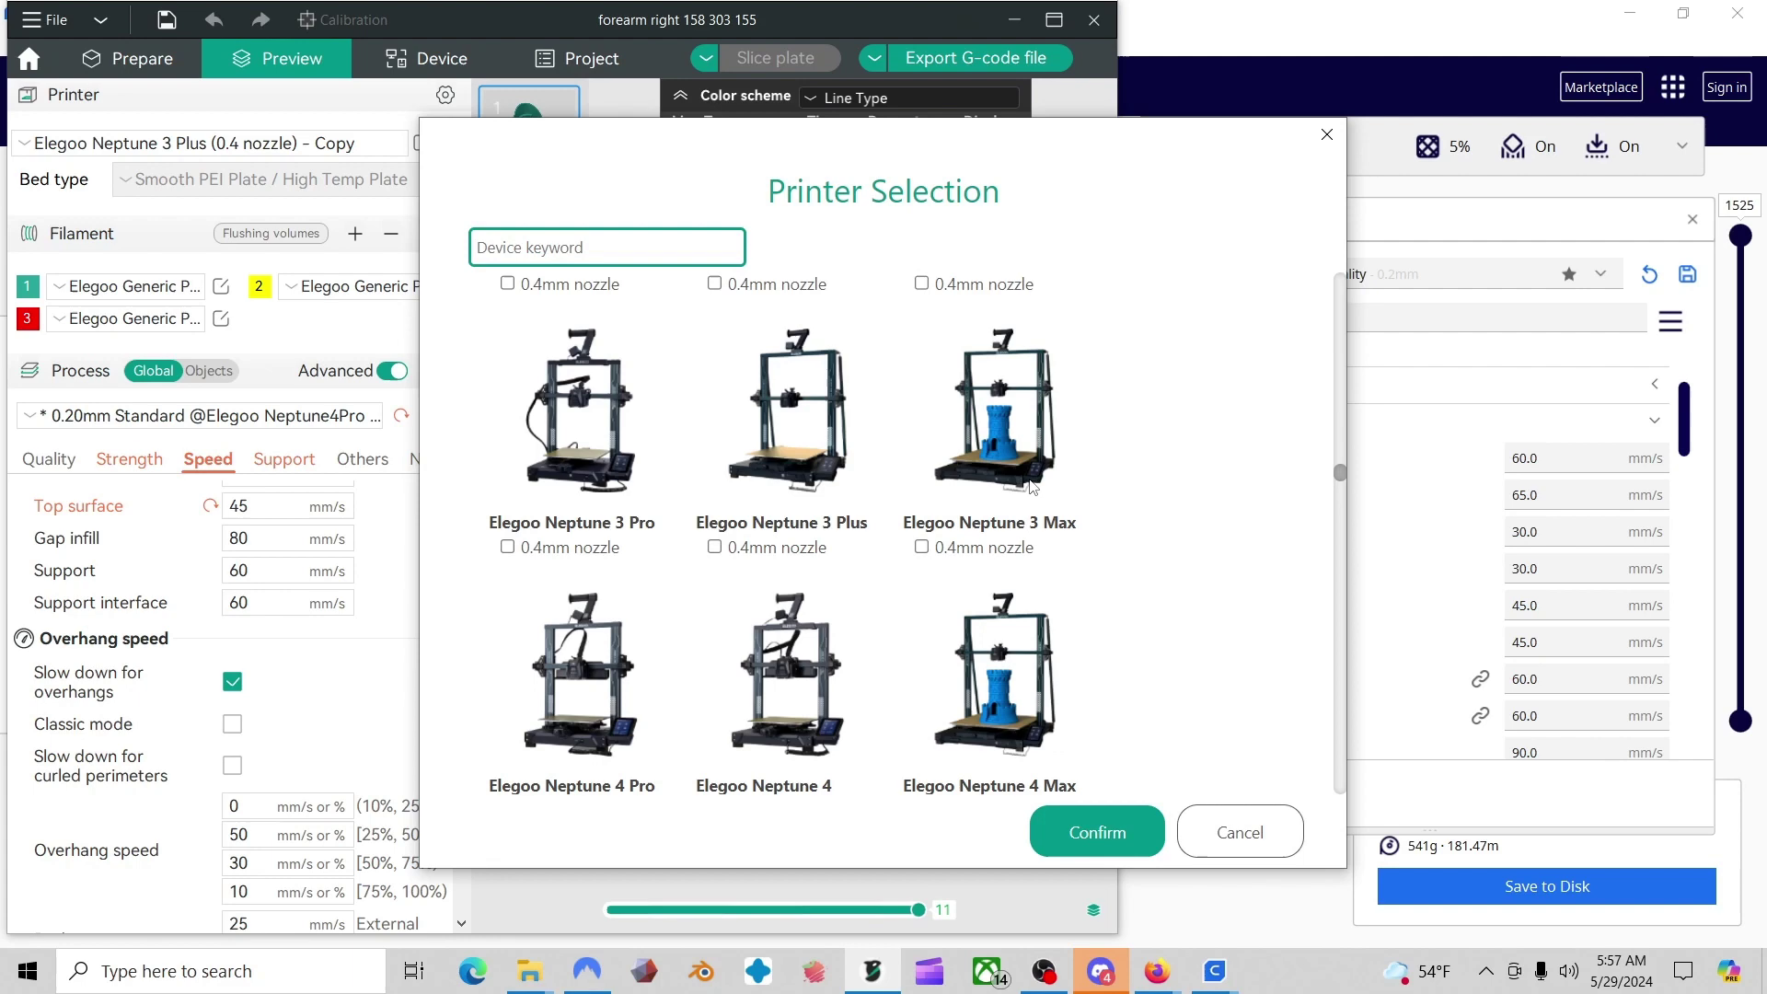
scroll(894, 449, "down", 3)
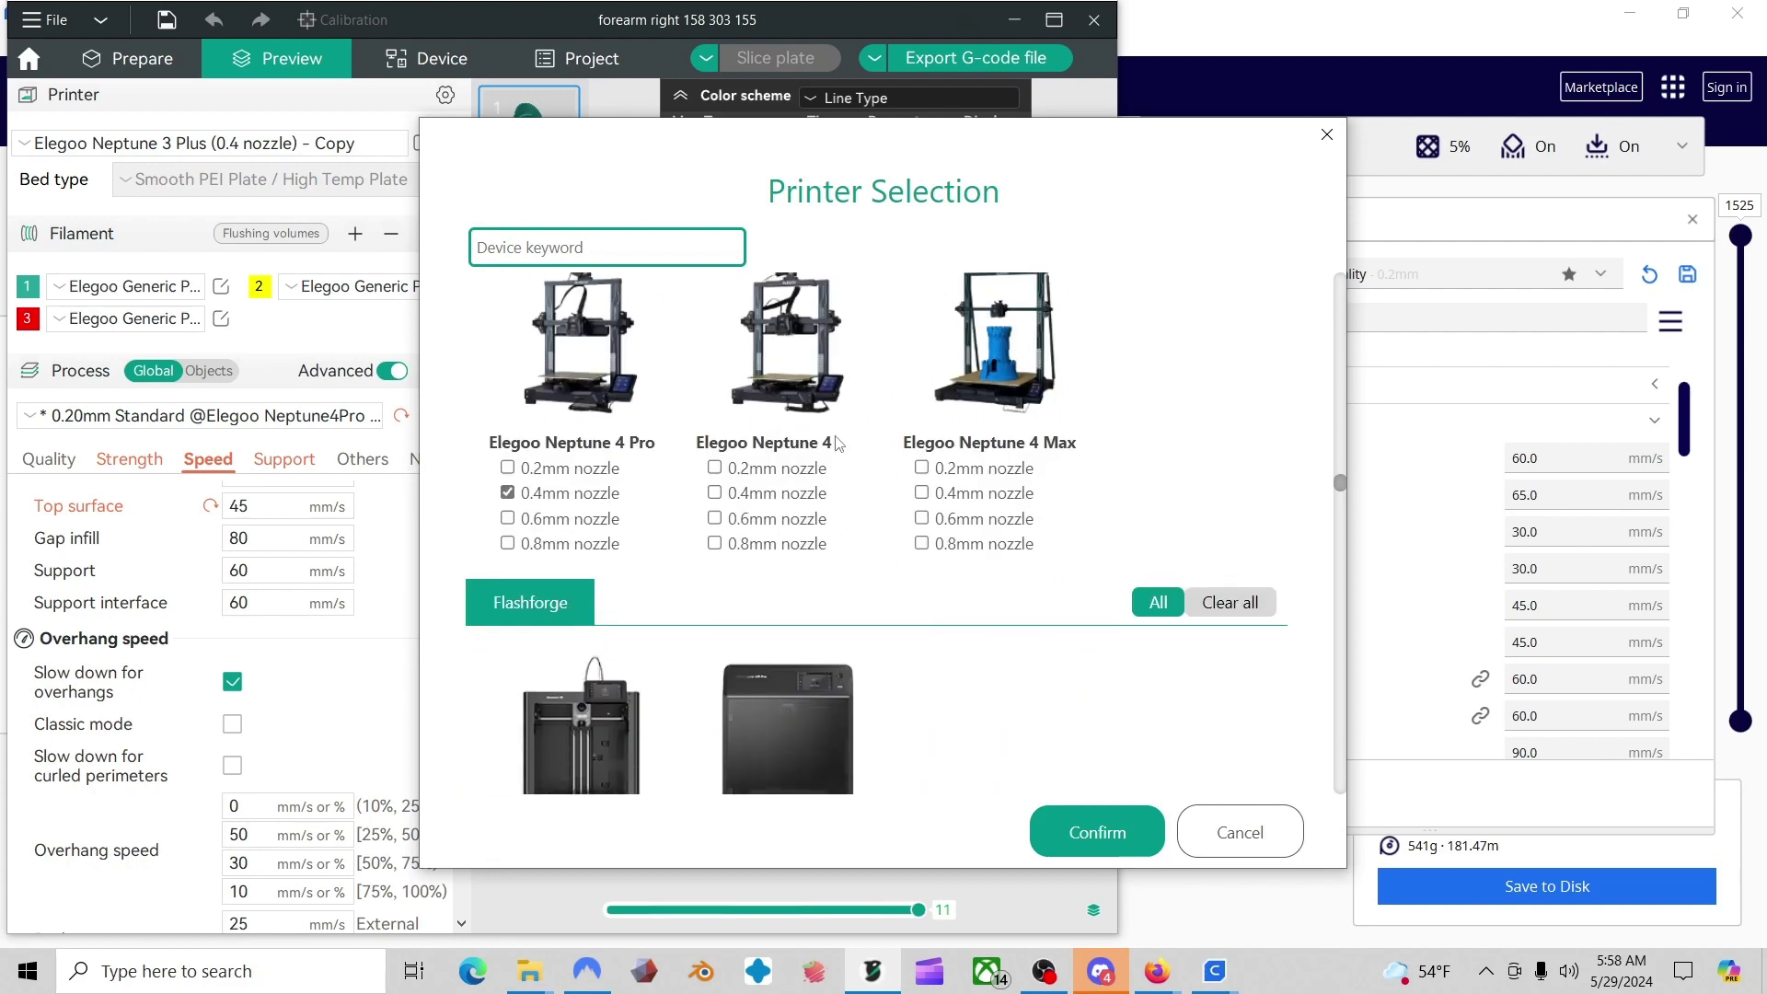
scroll(841, 443, "up", 2)
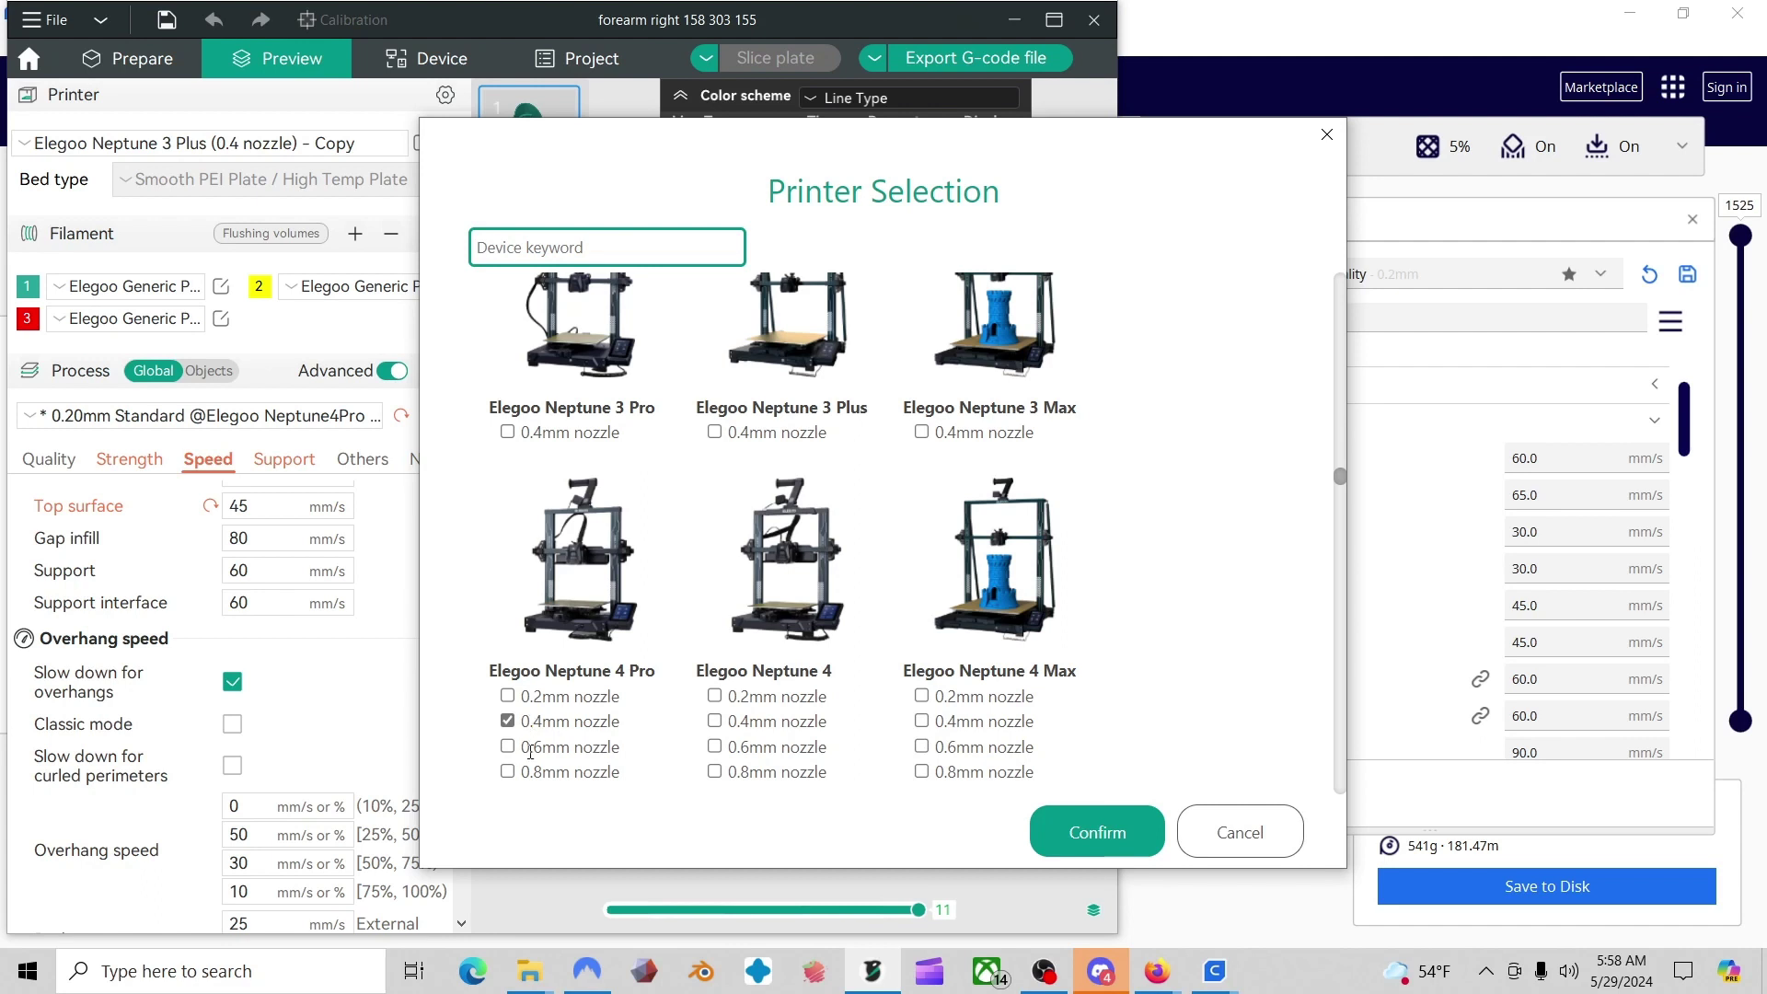
- Confirm the printer selection and open the Elegoo Neptune 3 Plus (0.4 nozzle) - Copy printer settings
left_click(1125, 831)
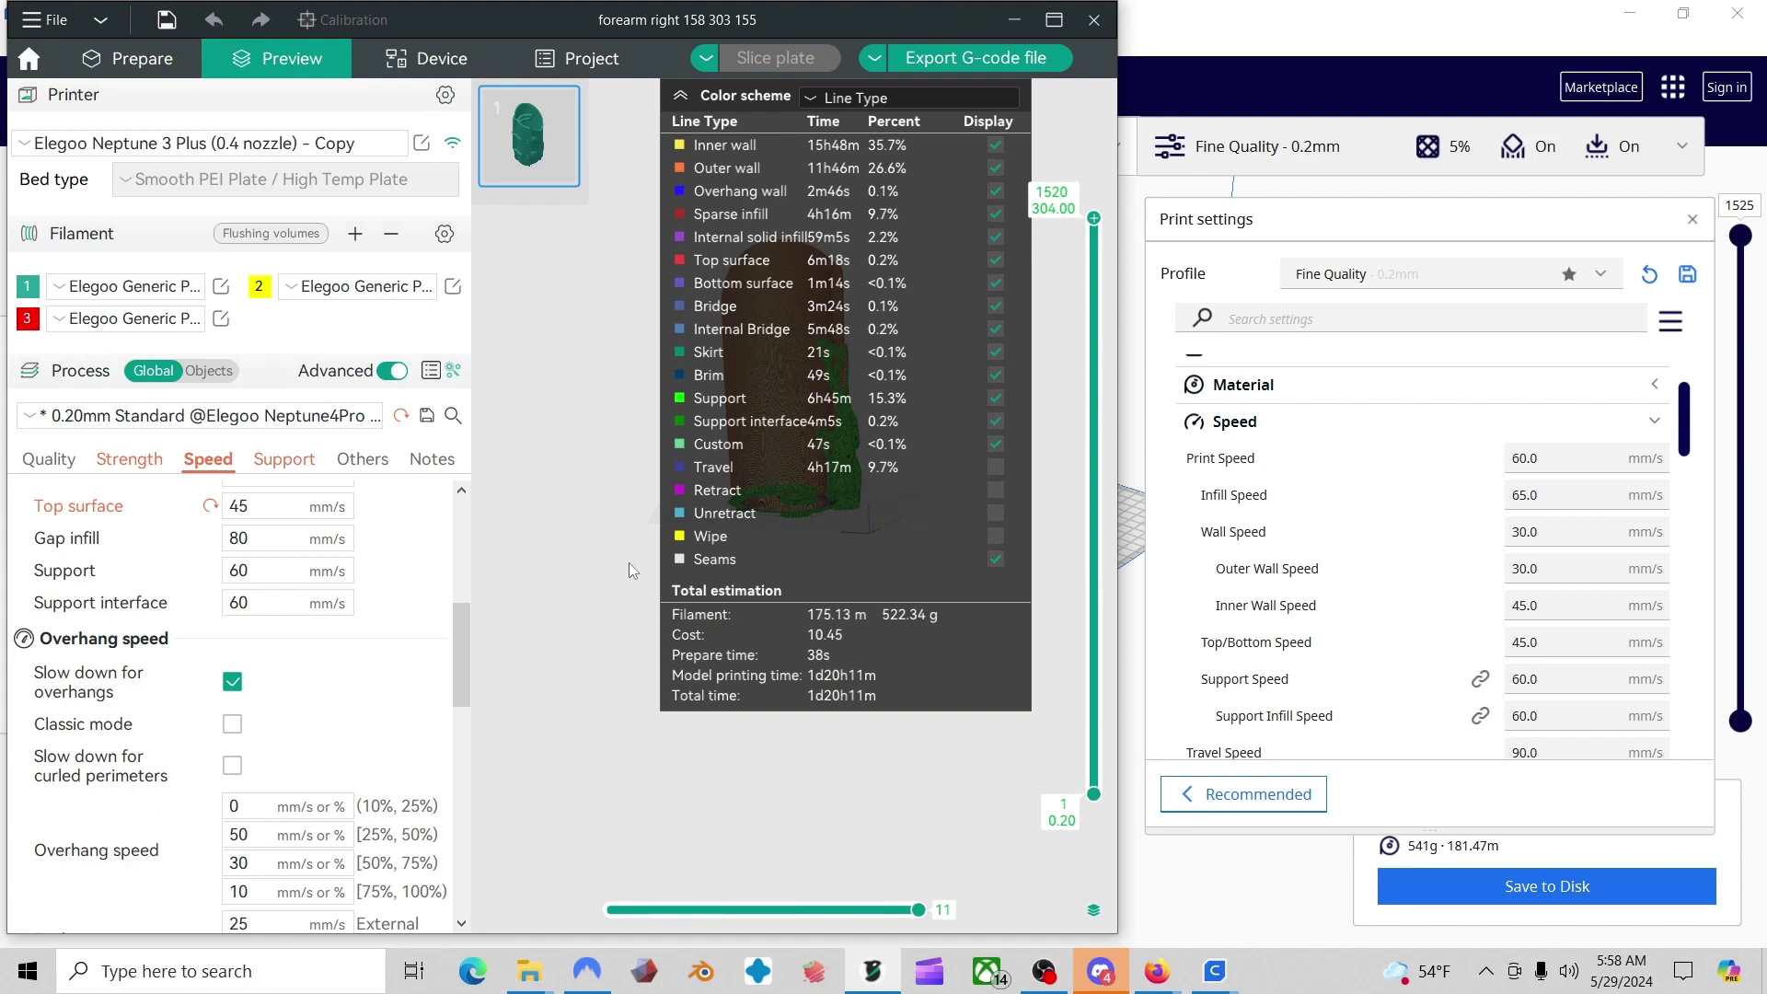
scroll(276, 552, "up", 4)
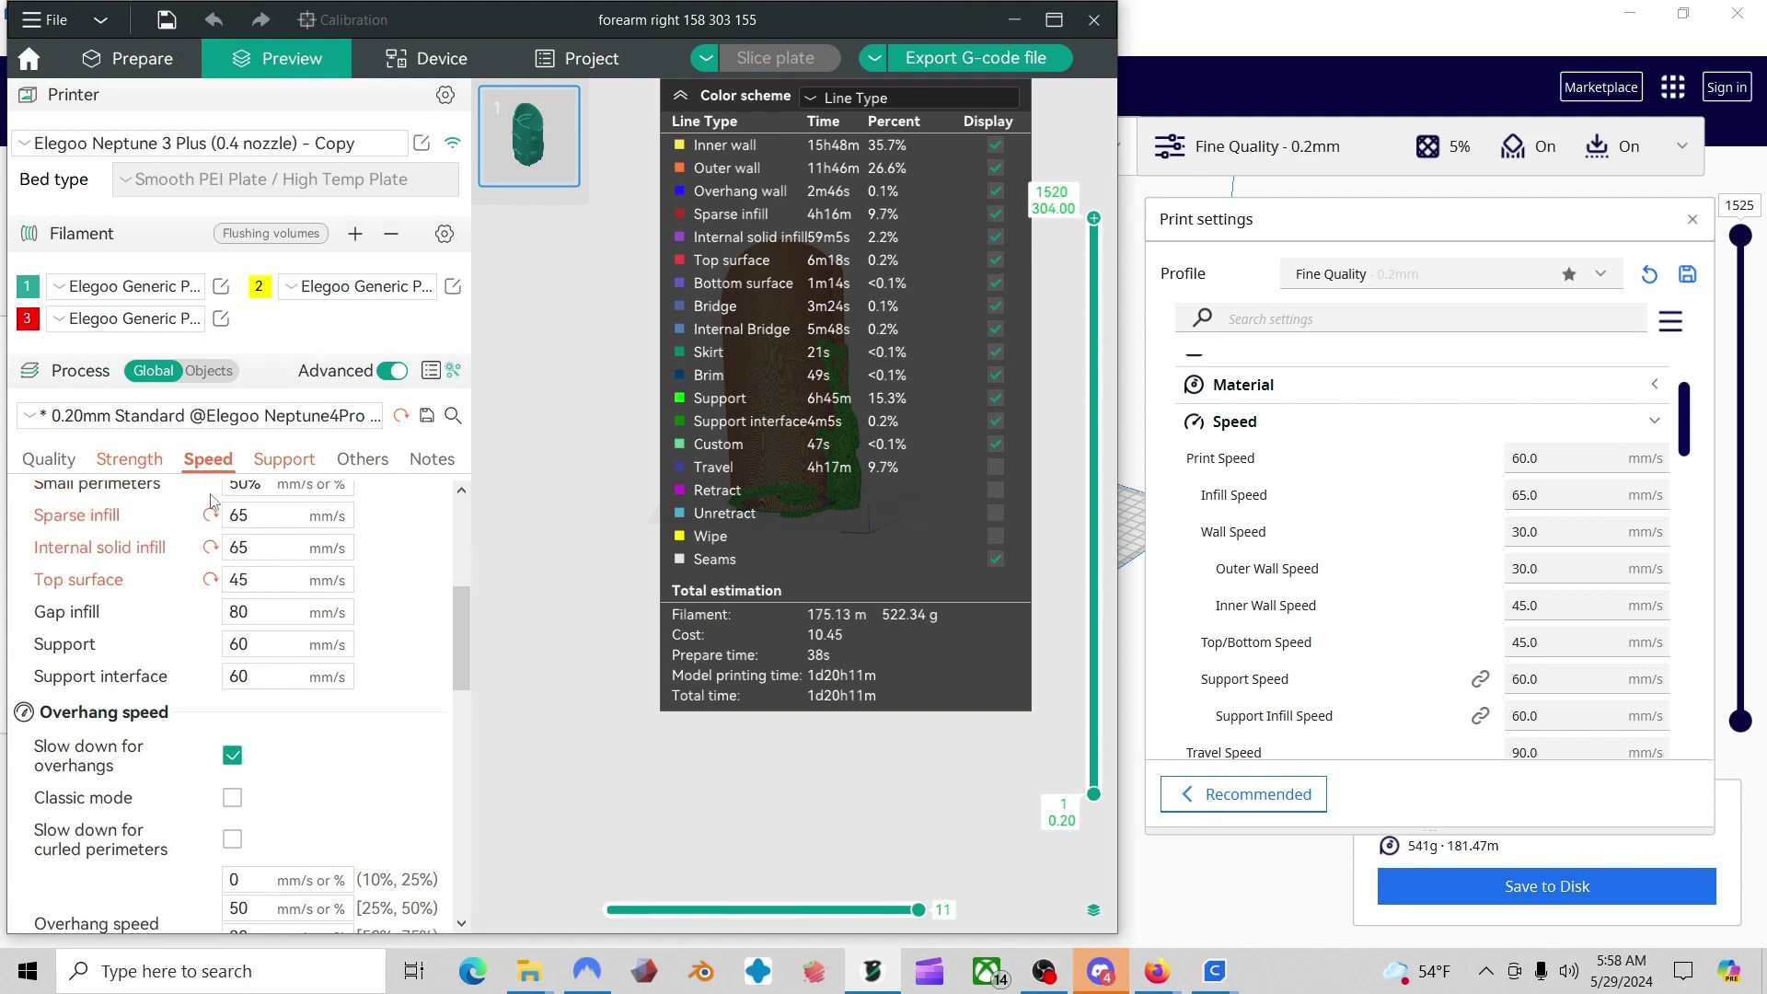
scroll(196, 578, "up", 5)
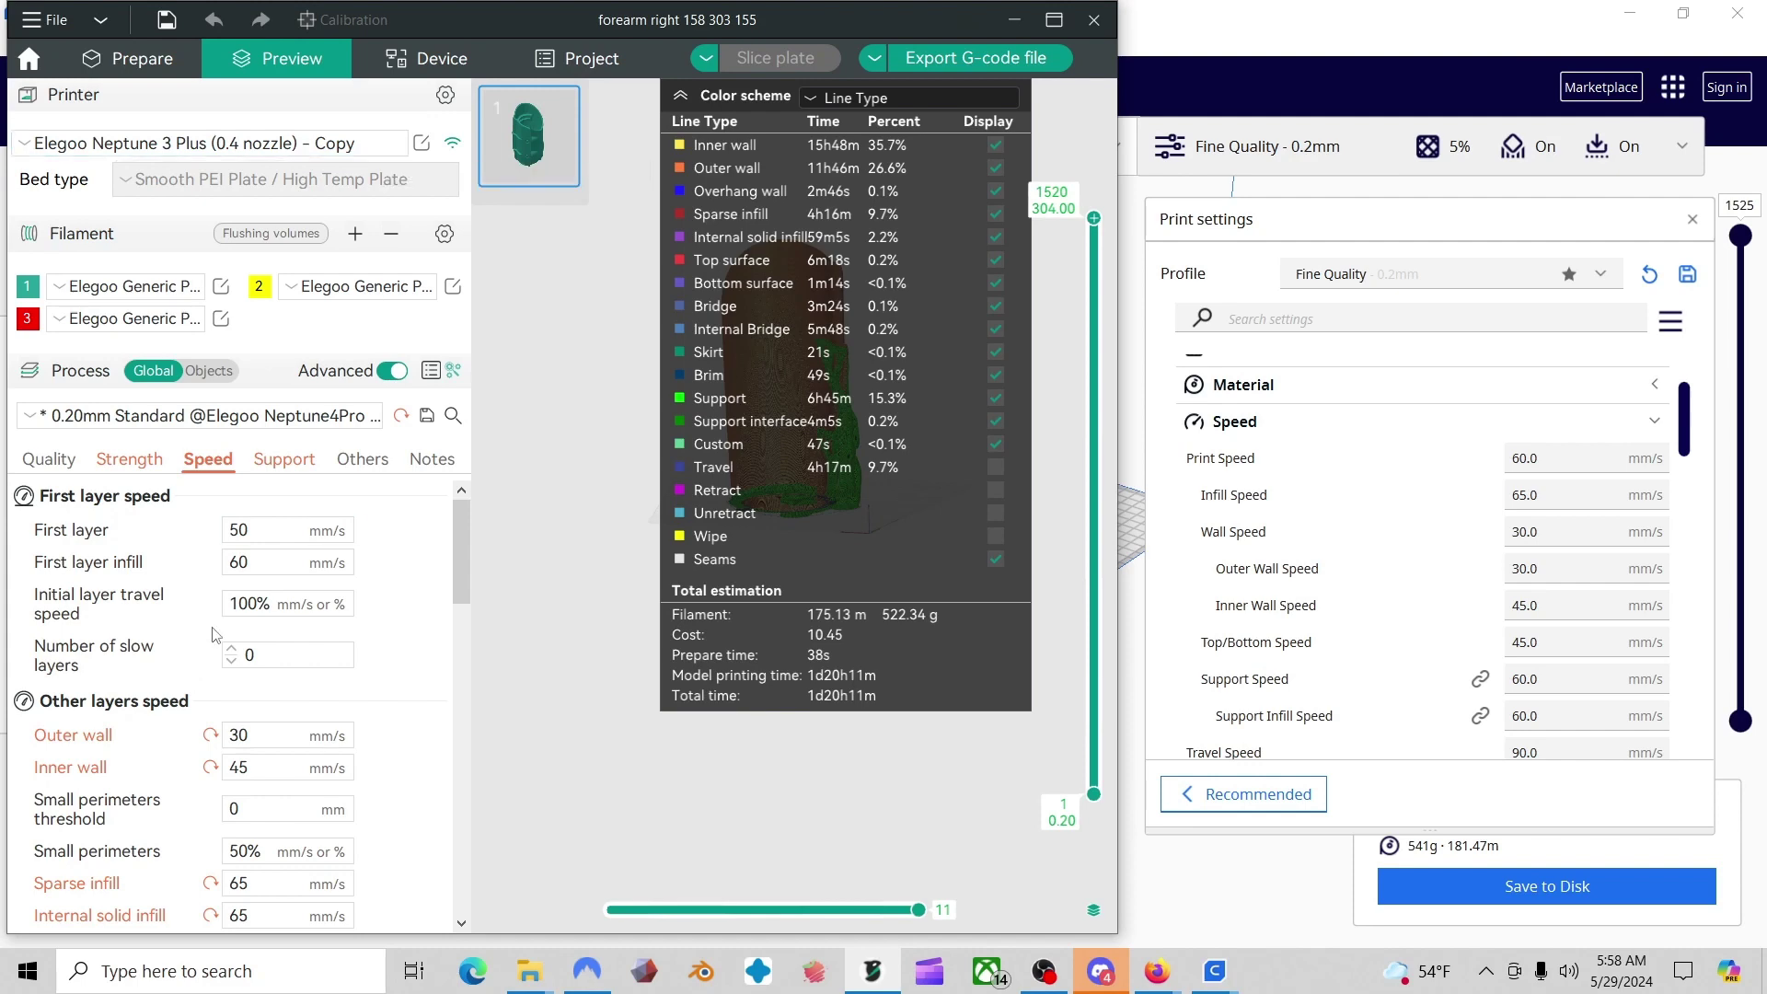
left_click(422, 144)
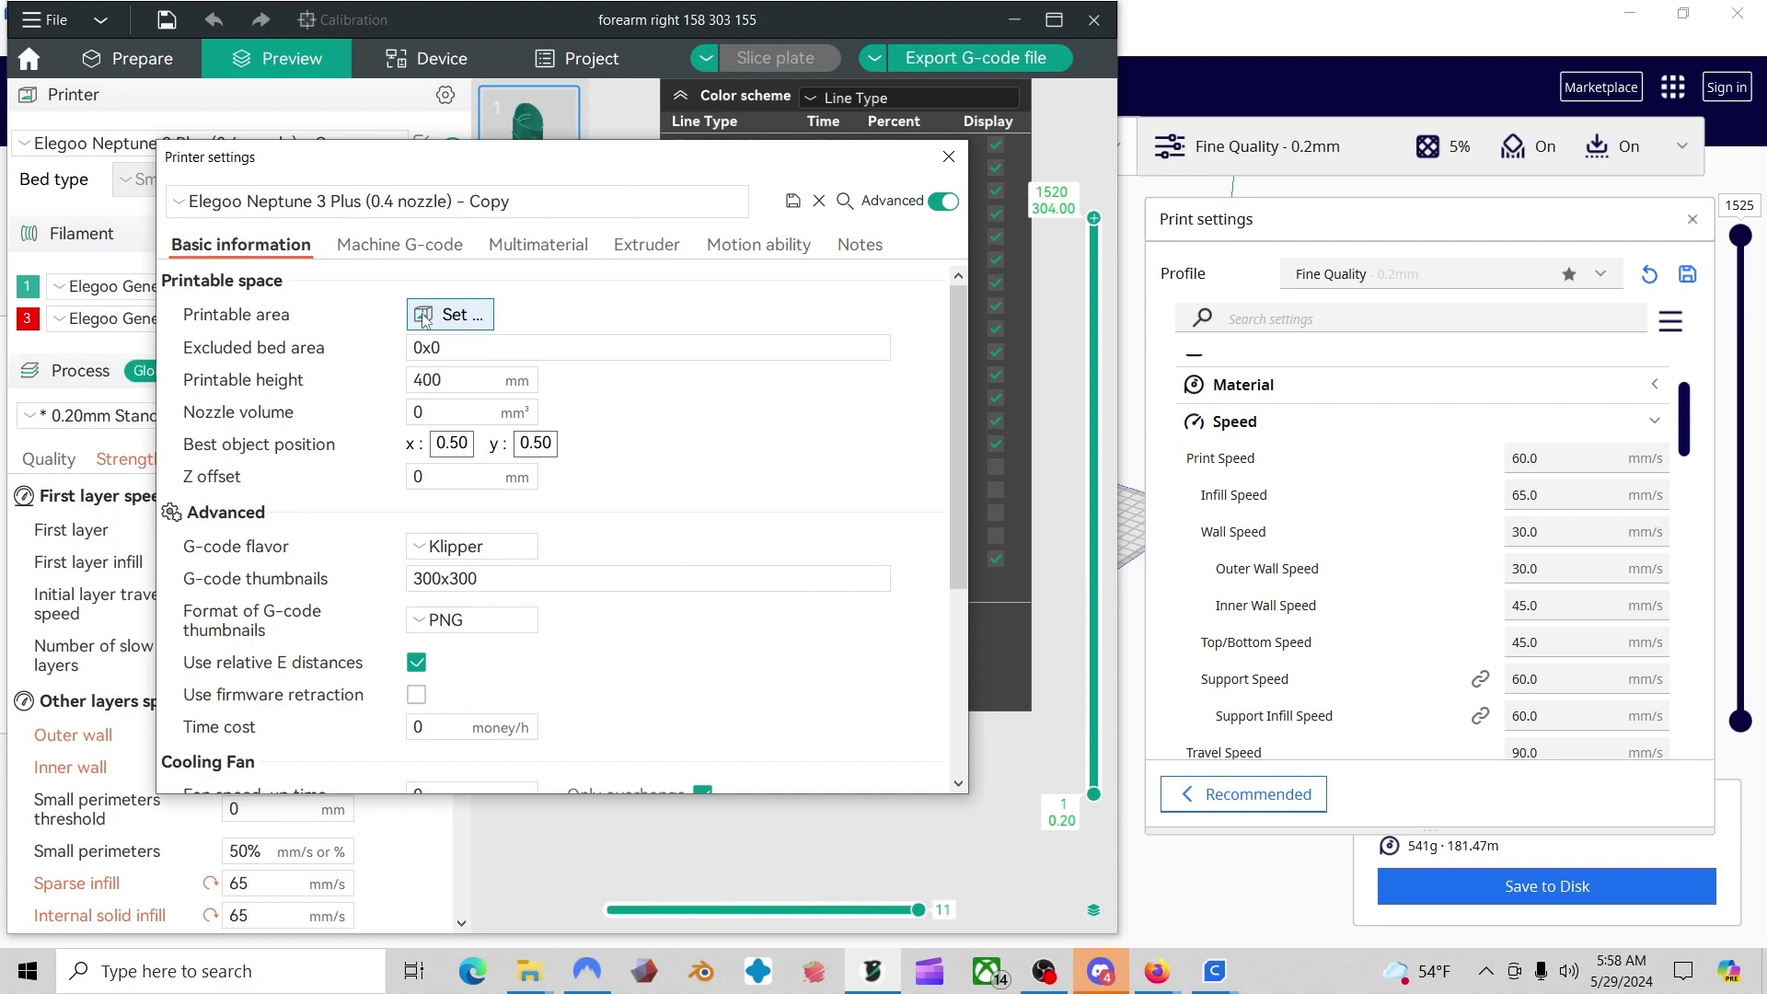
- Close the printer settings, glance at Printer Selection without changes, and reopen the printer settings
left_click(949, 157)
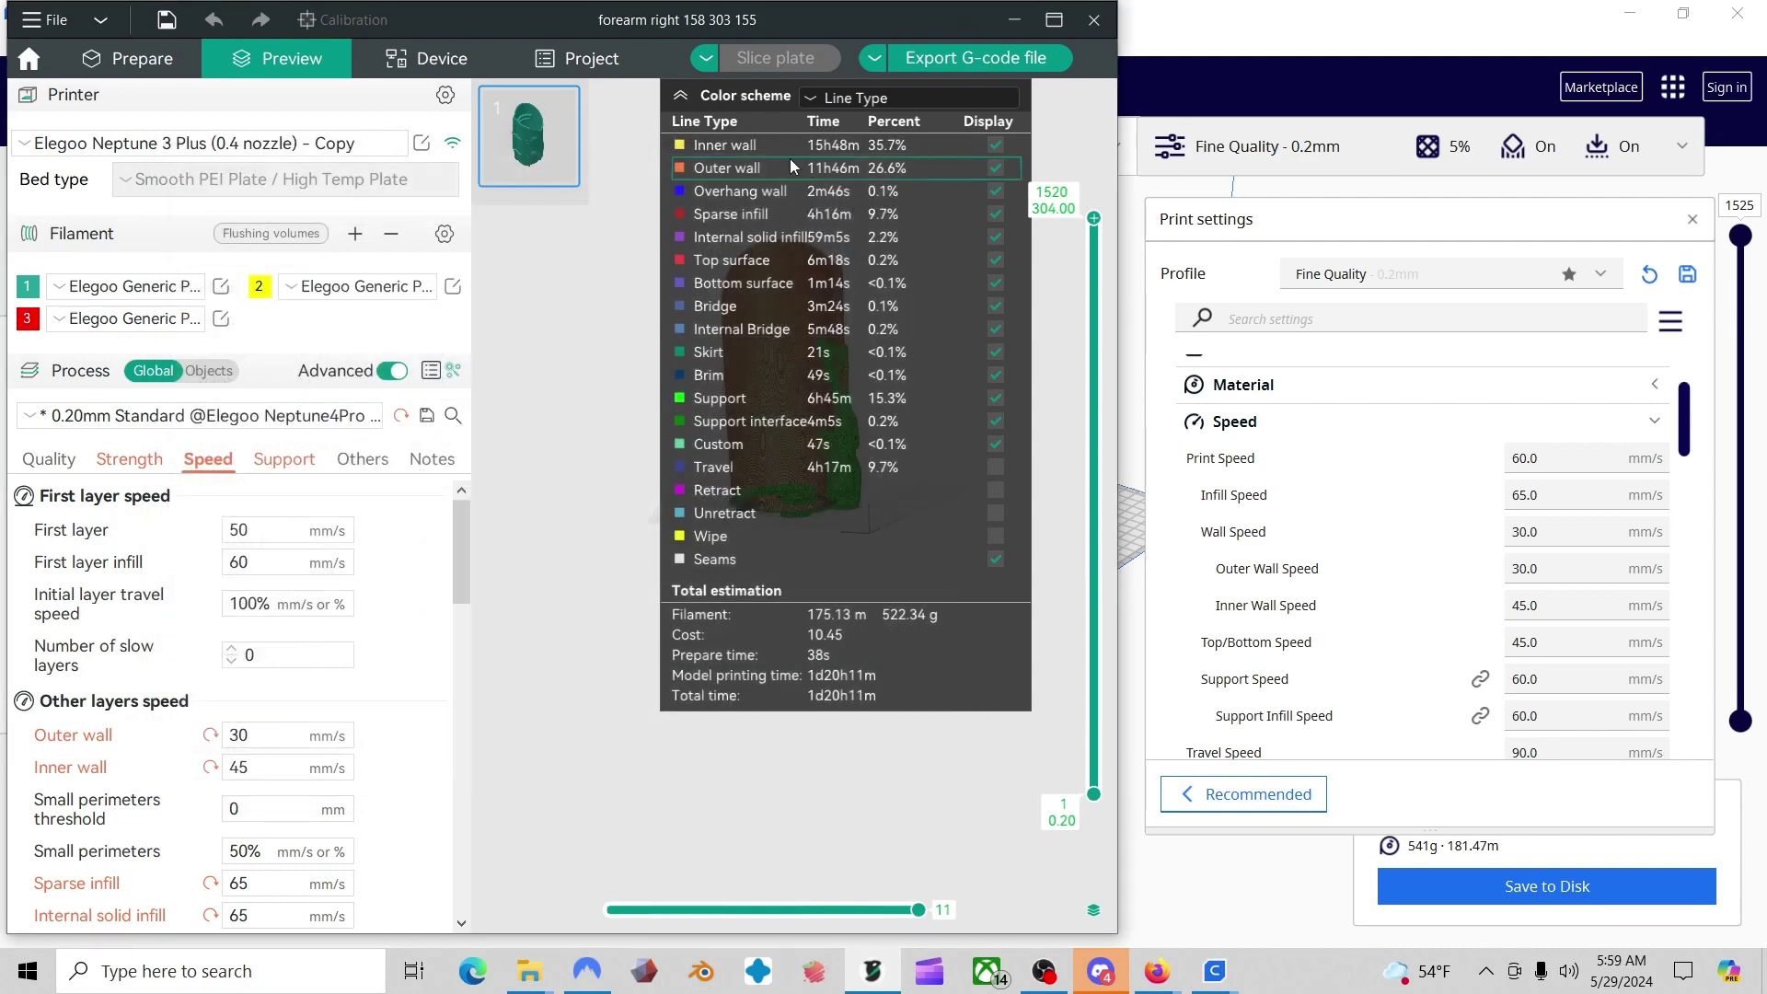
left_click(446, 95)
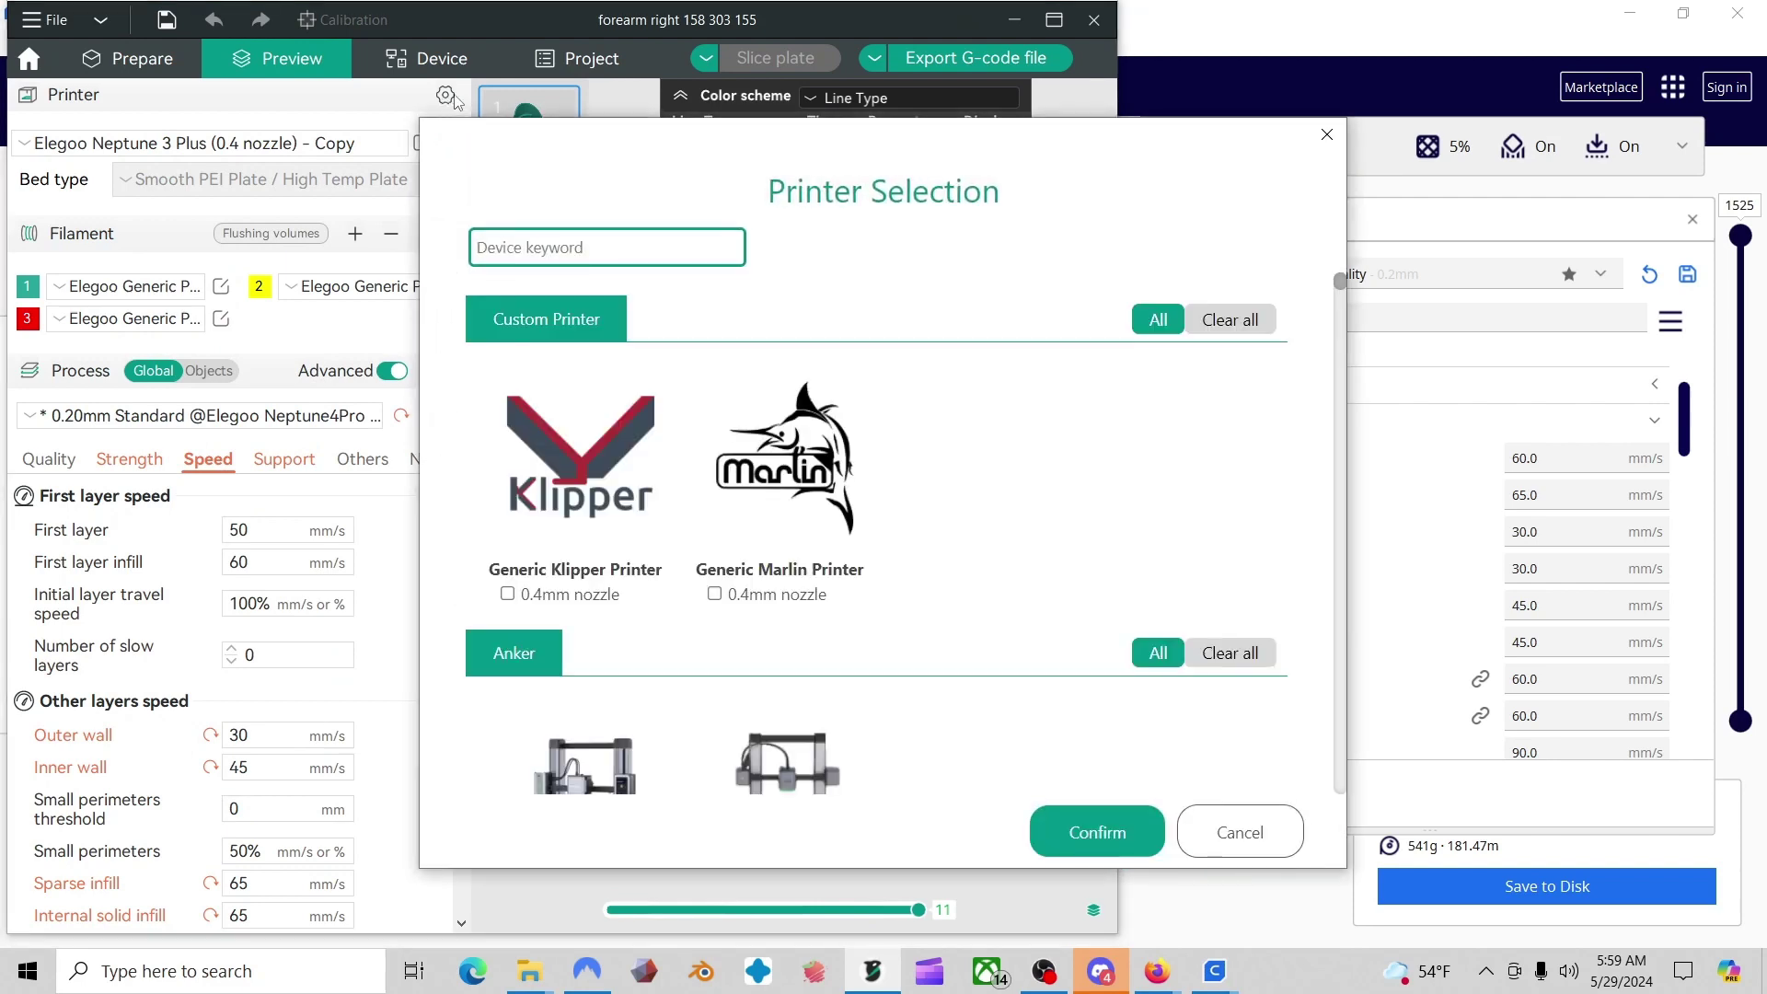
left_click(1326, 134)
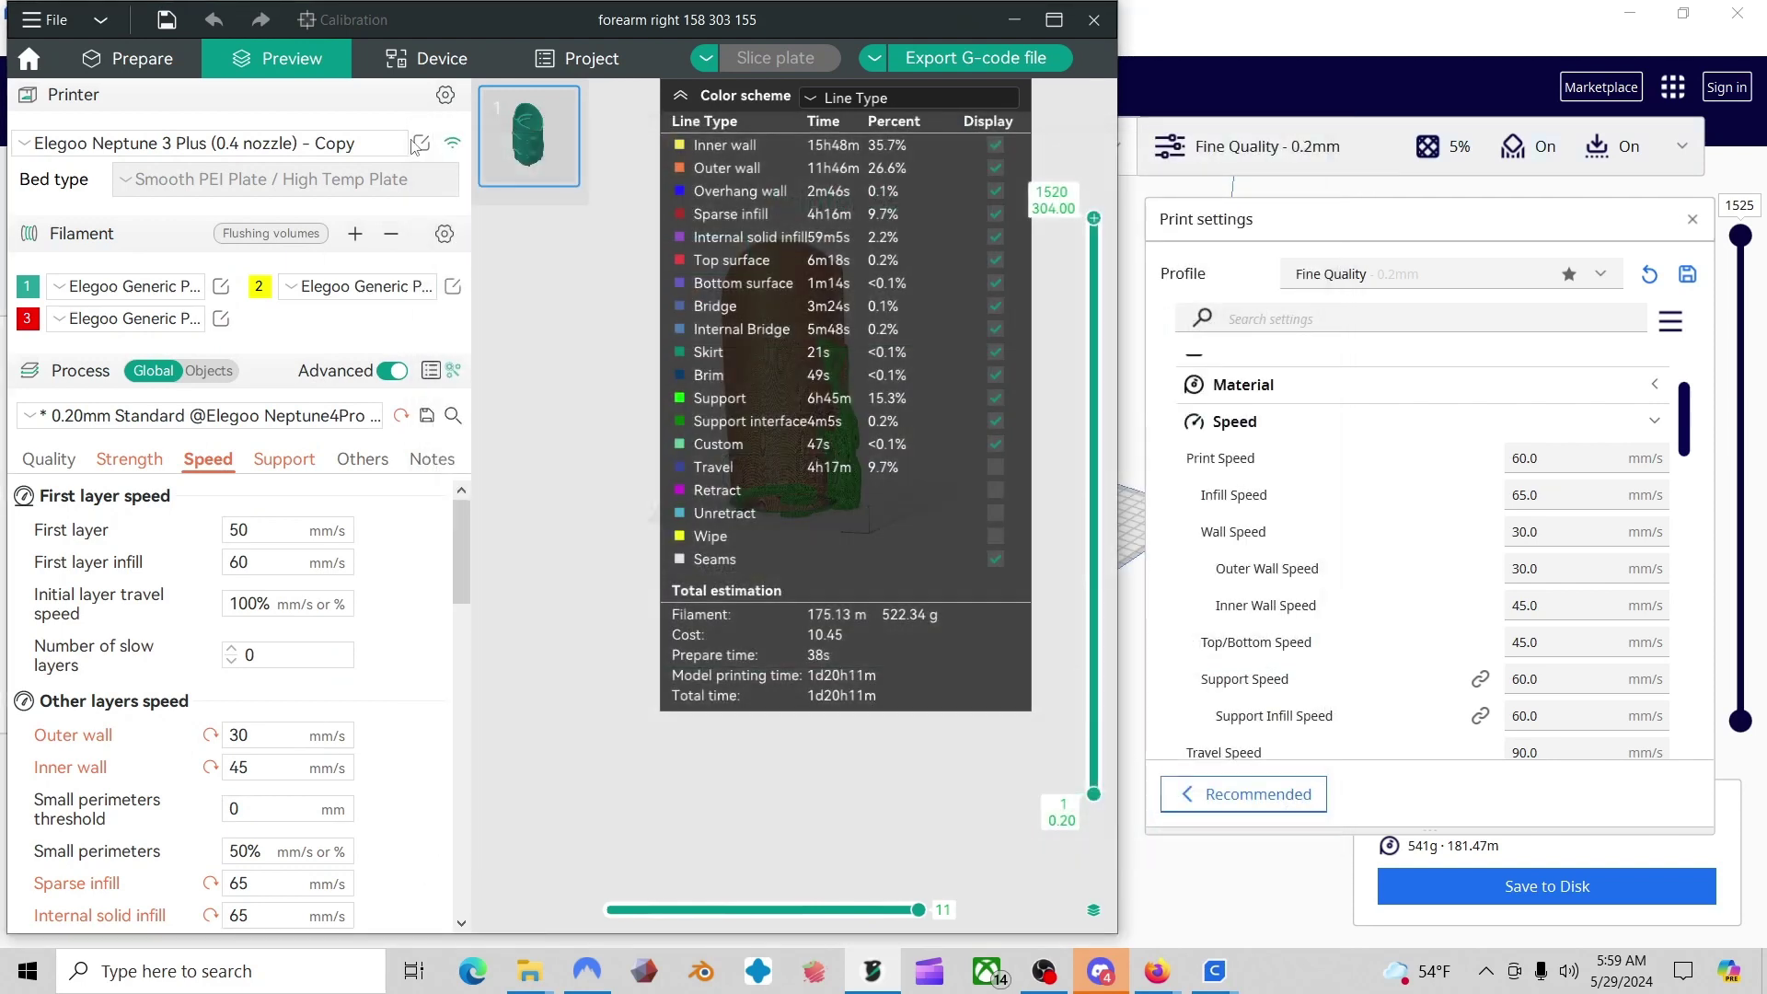
left_click(422, 144)
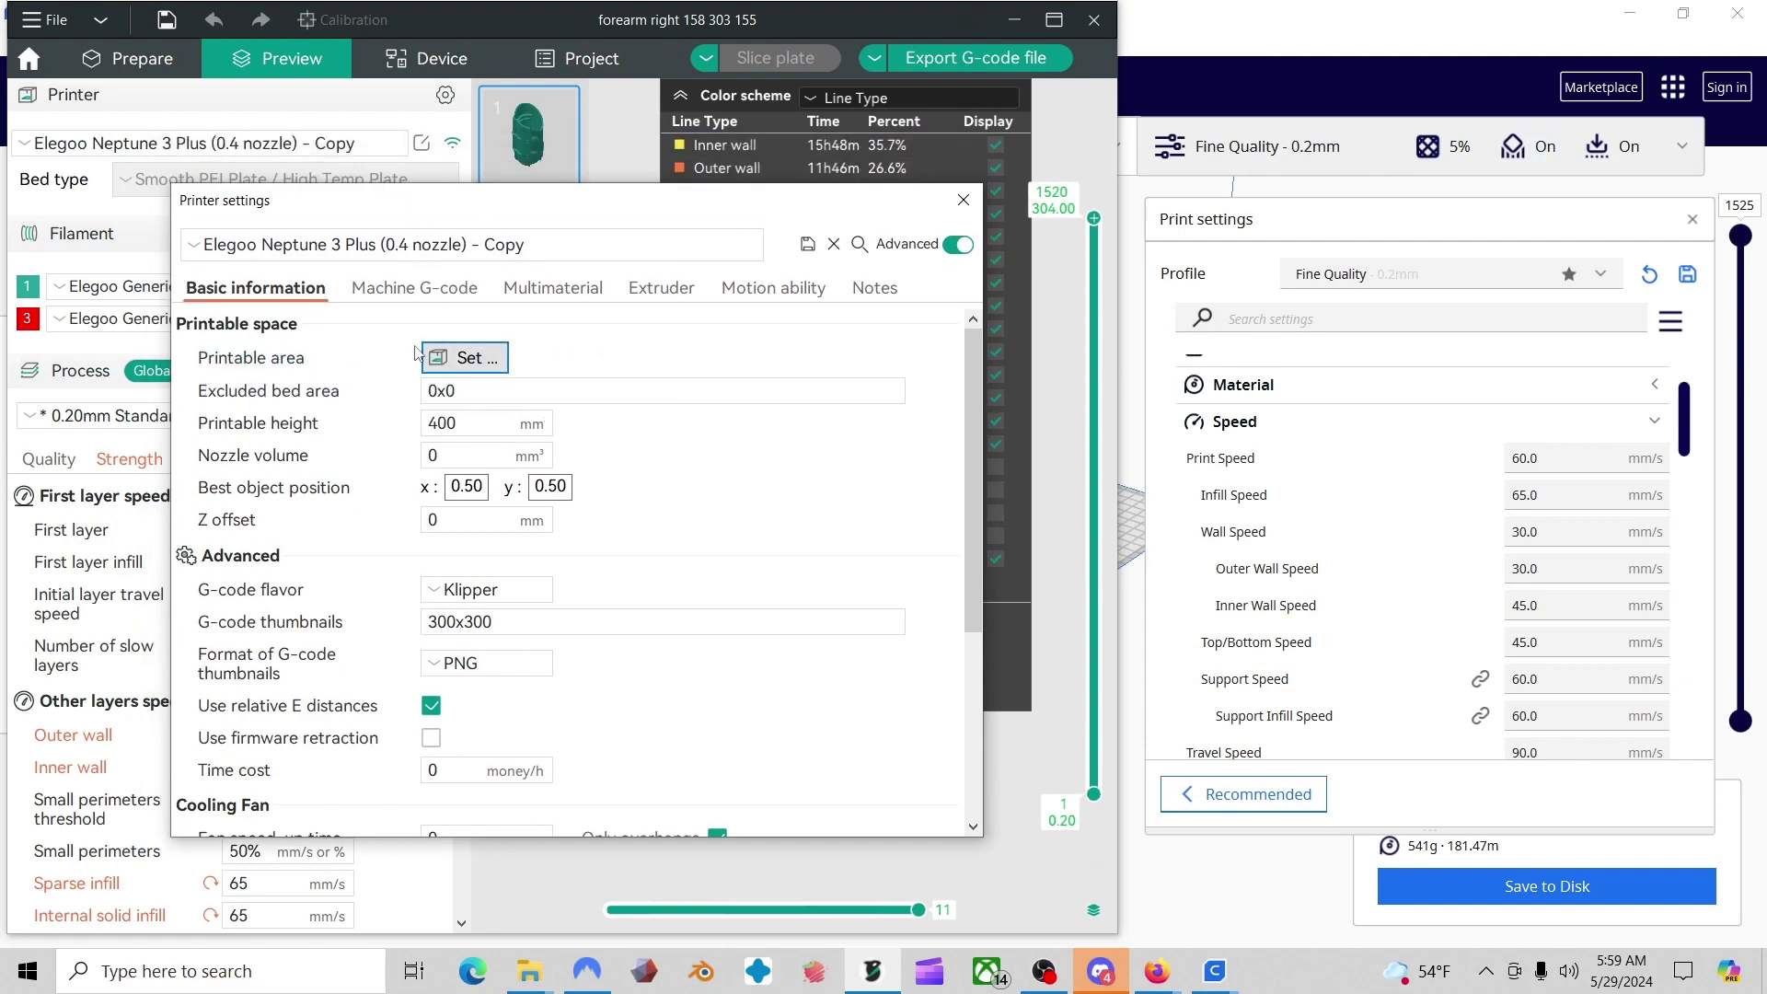
- Check the 320 by 320 bed shape, then close the printer settings
left_click(448, 358)
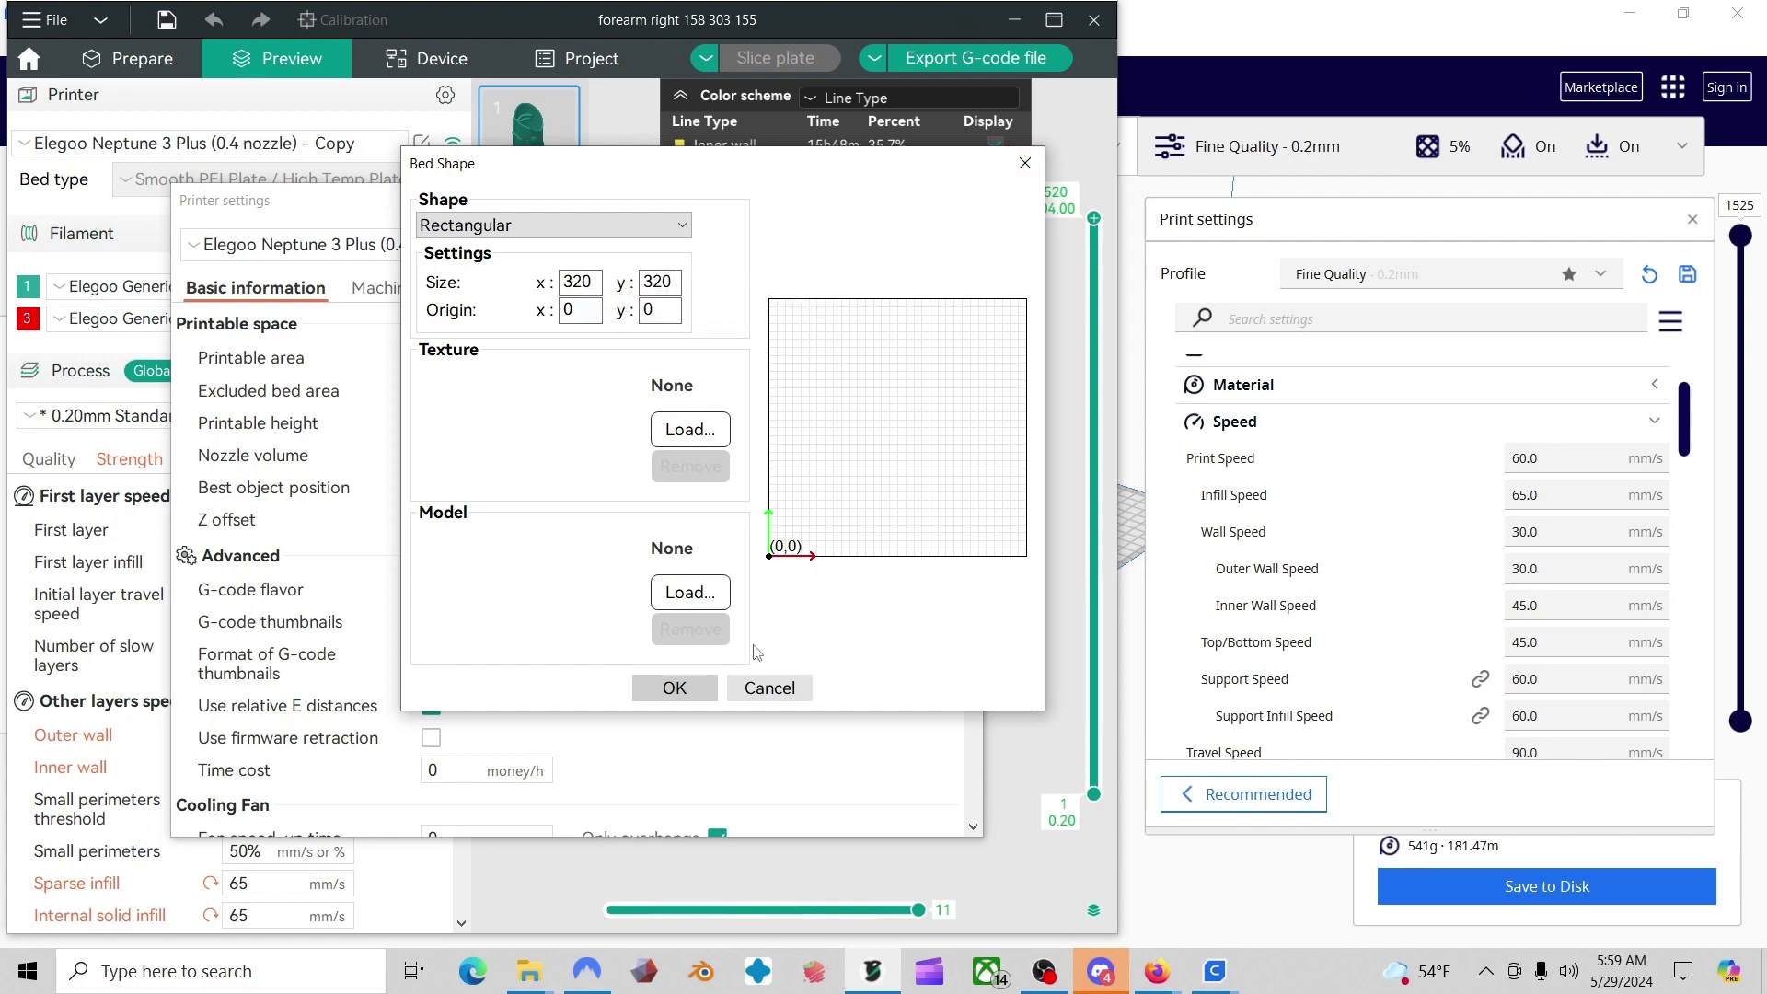
left_click(1024, 163)
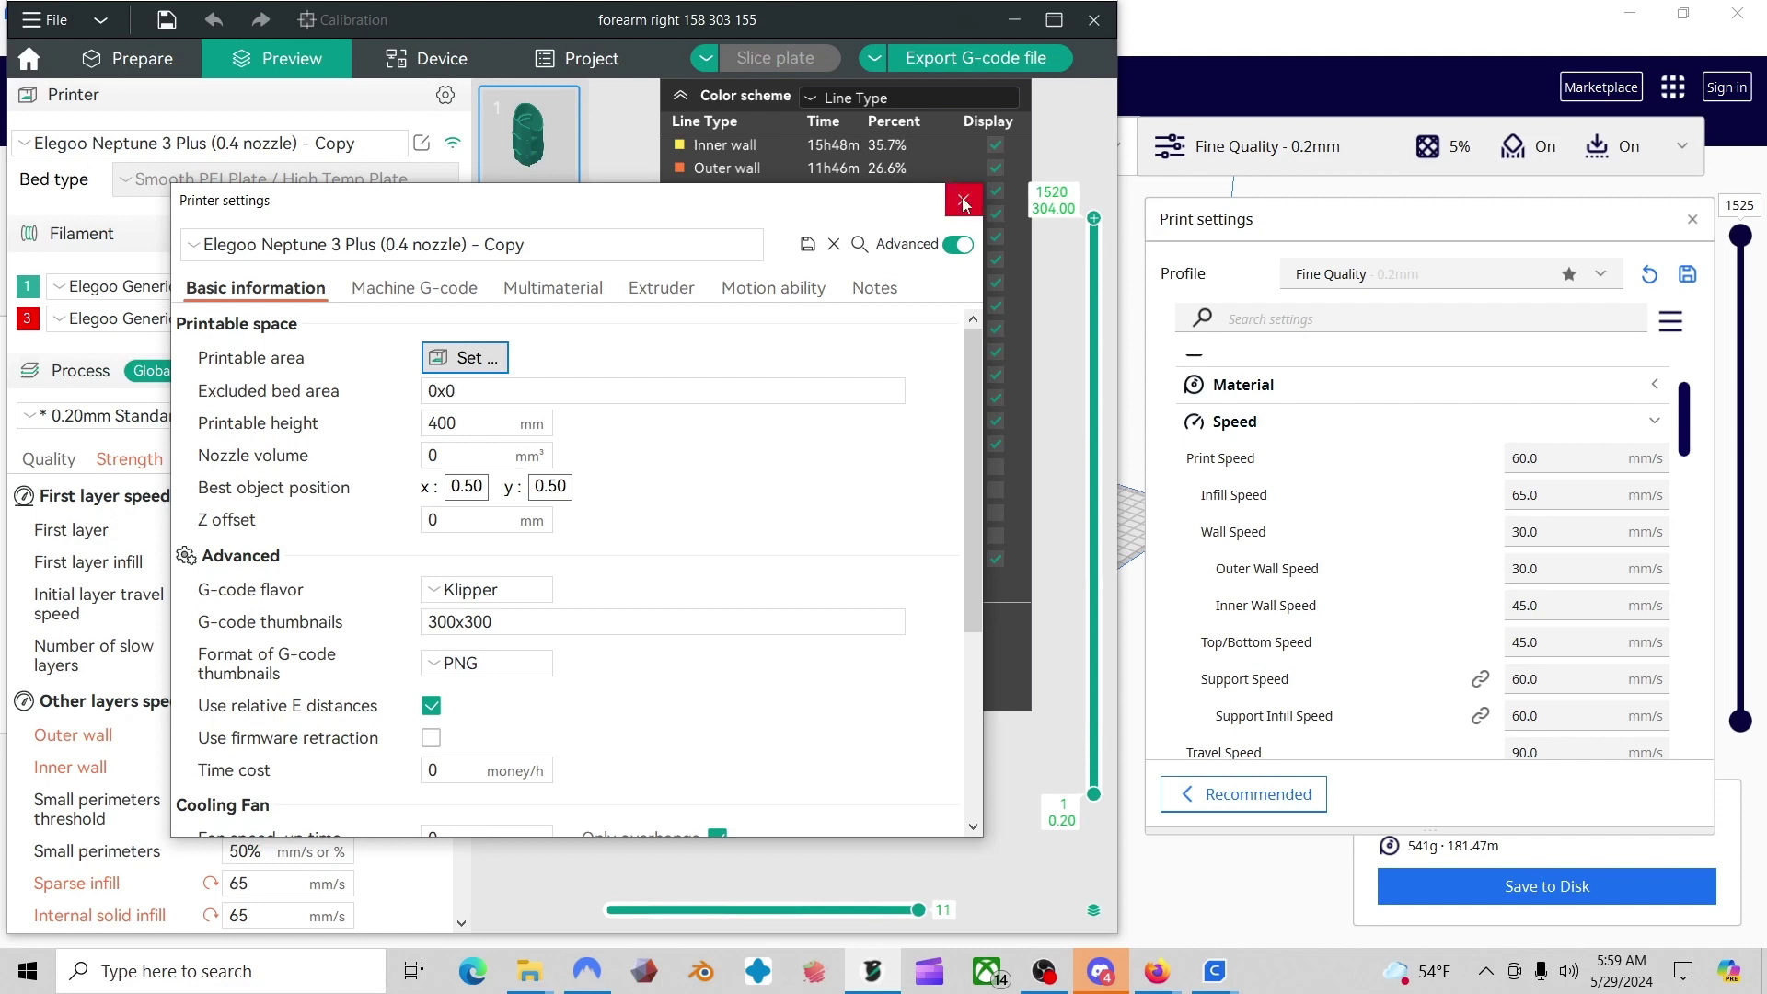
scroll(839, 725, "down", 5)
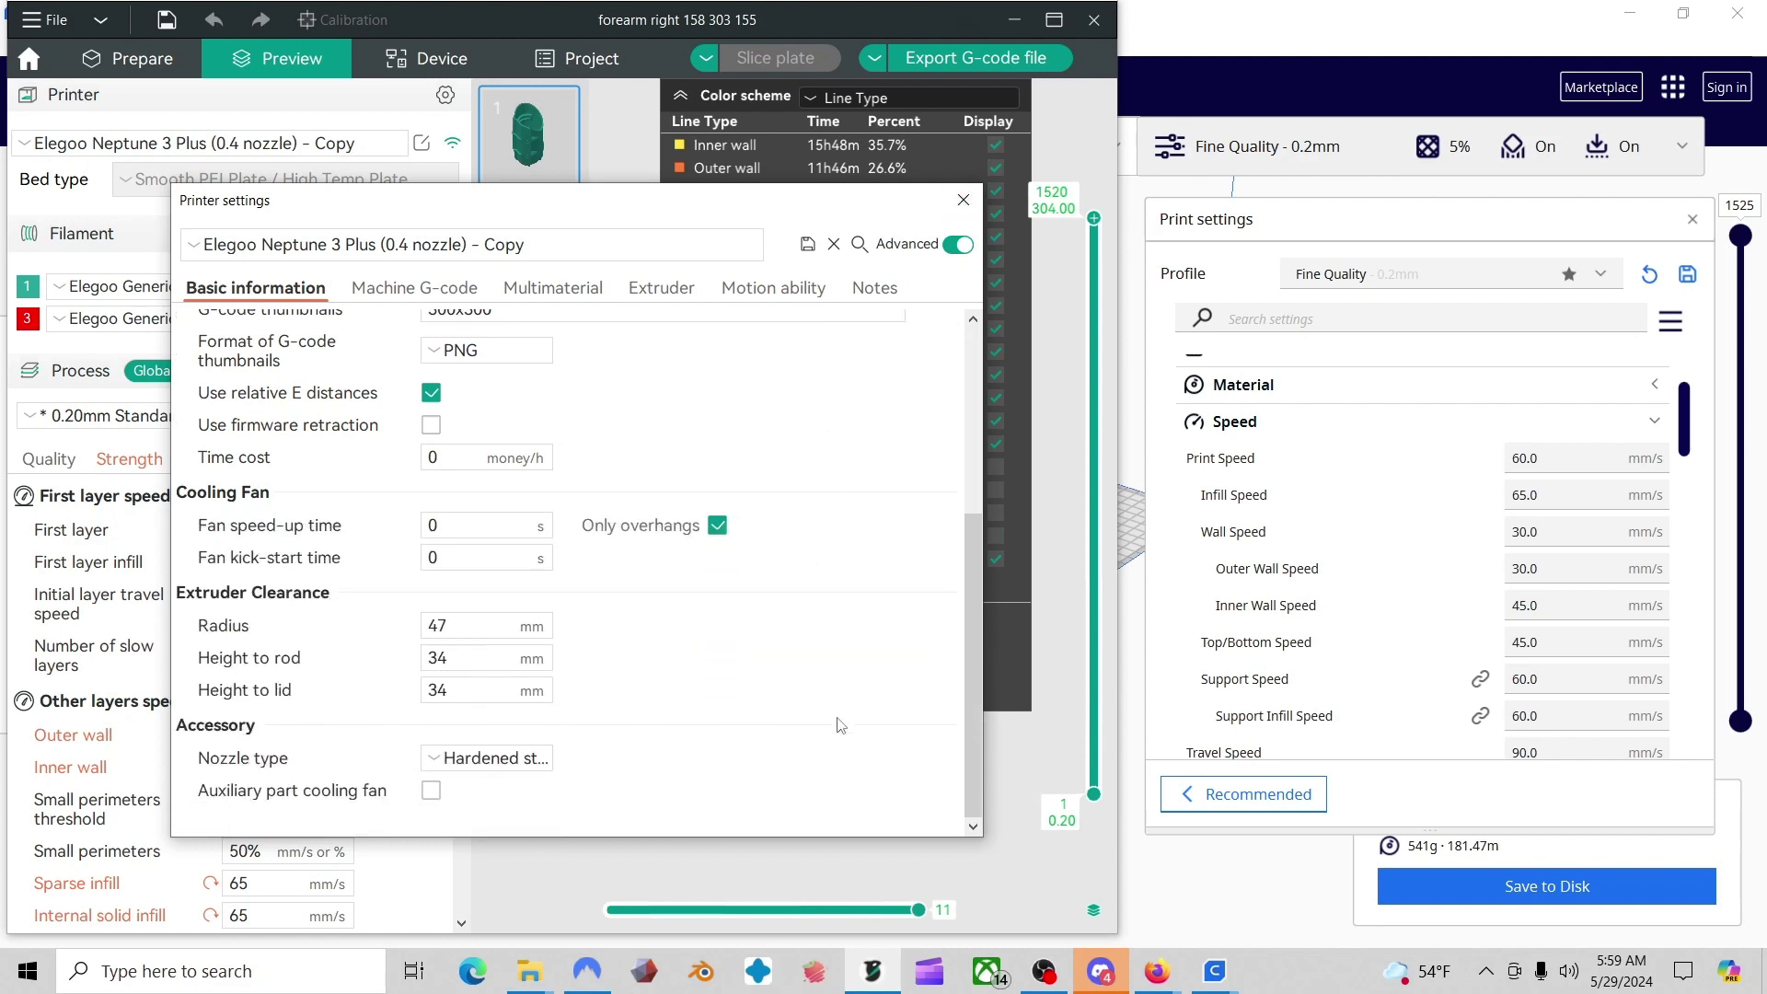
scroll(749, 622, "up", 3)
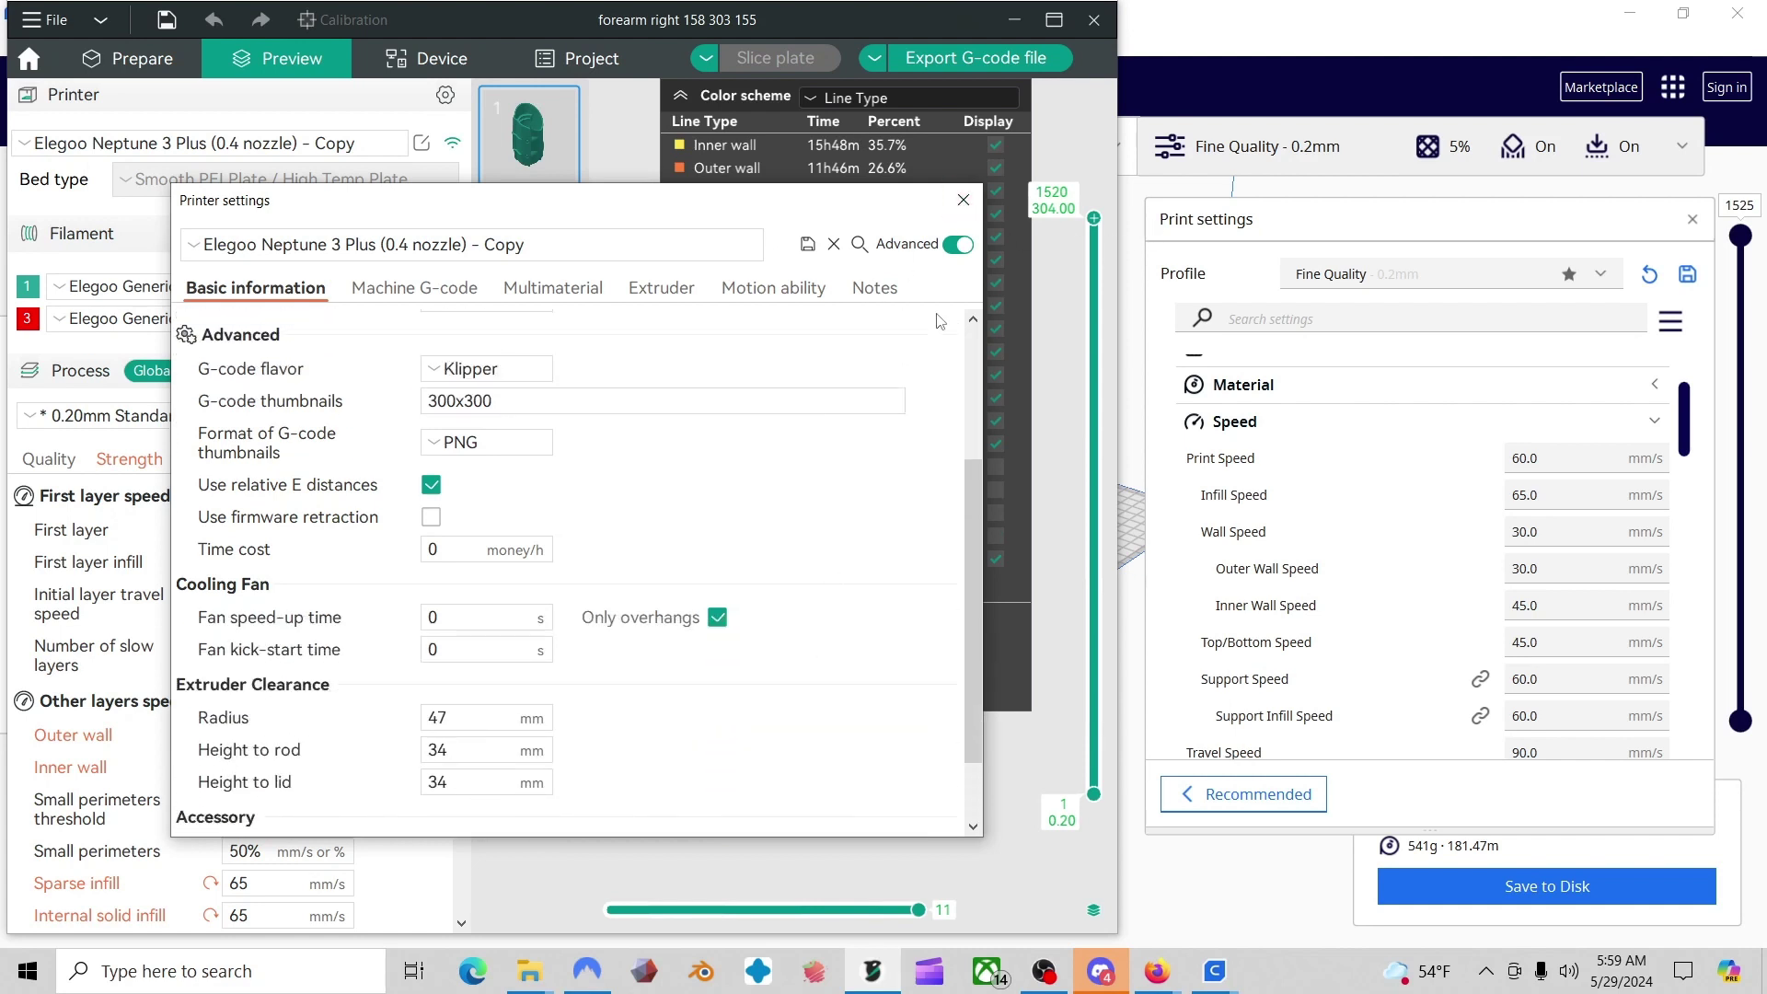
left_click(957, 198)
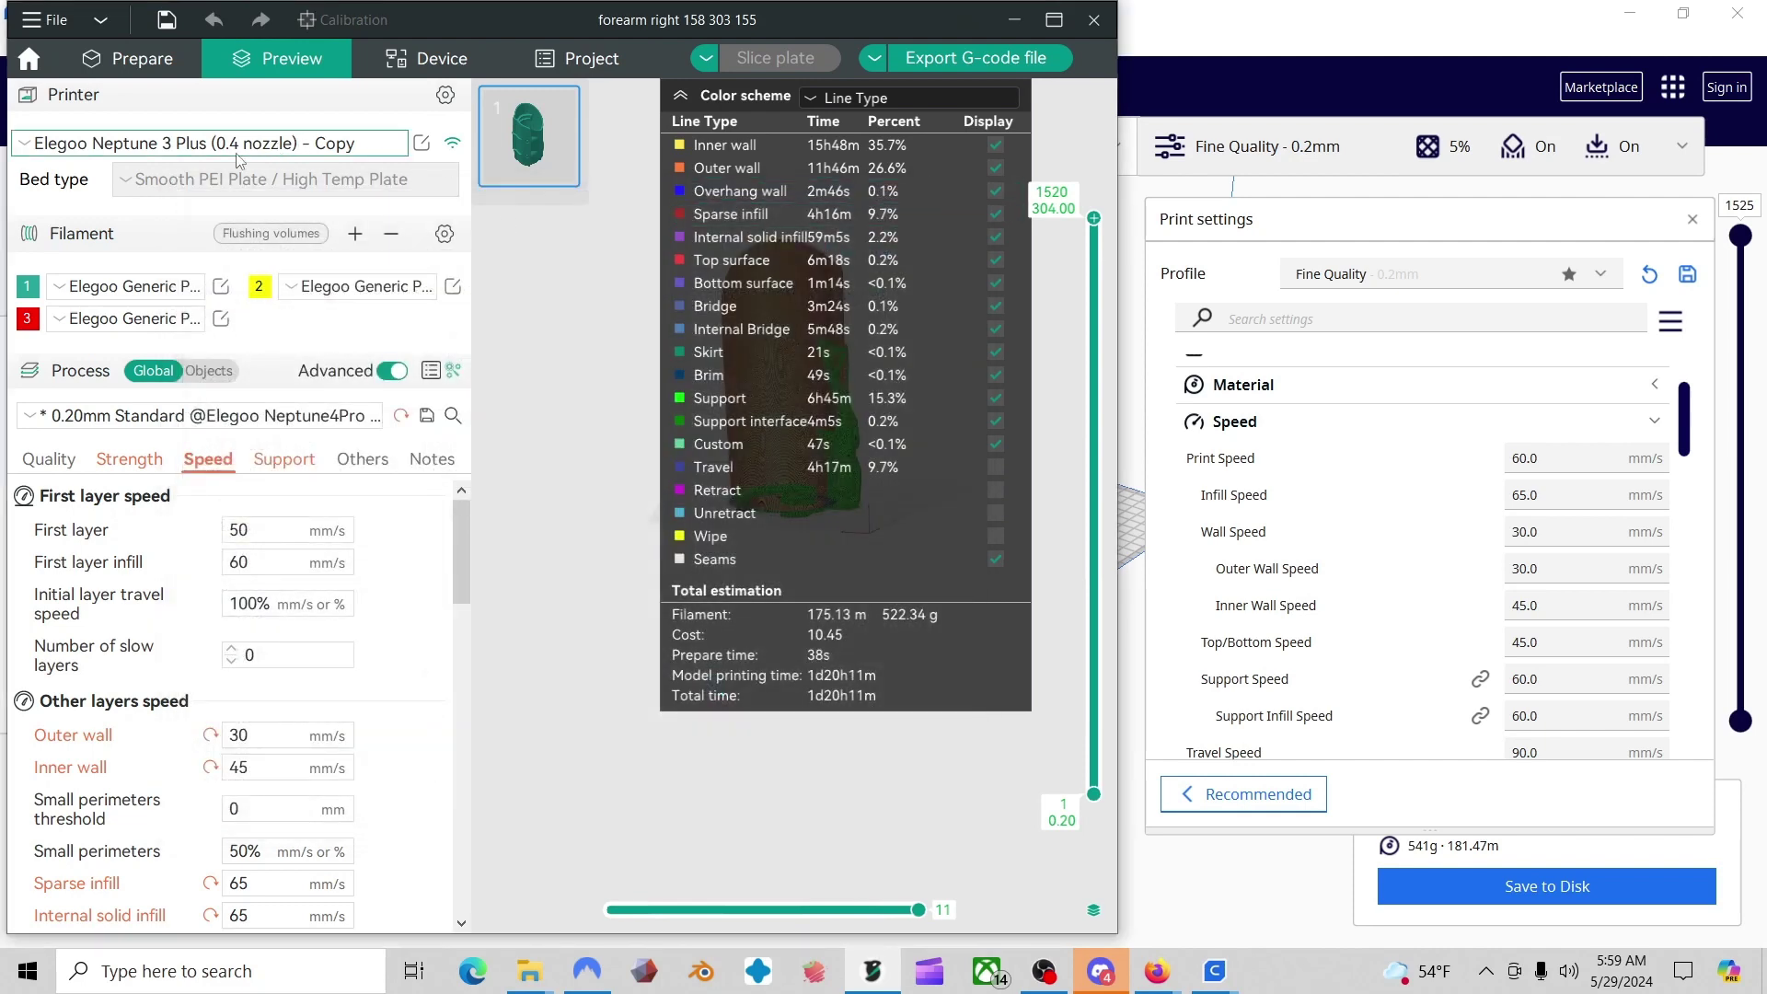
left_click(355, 144)
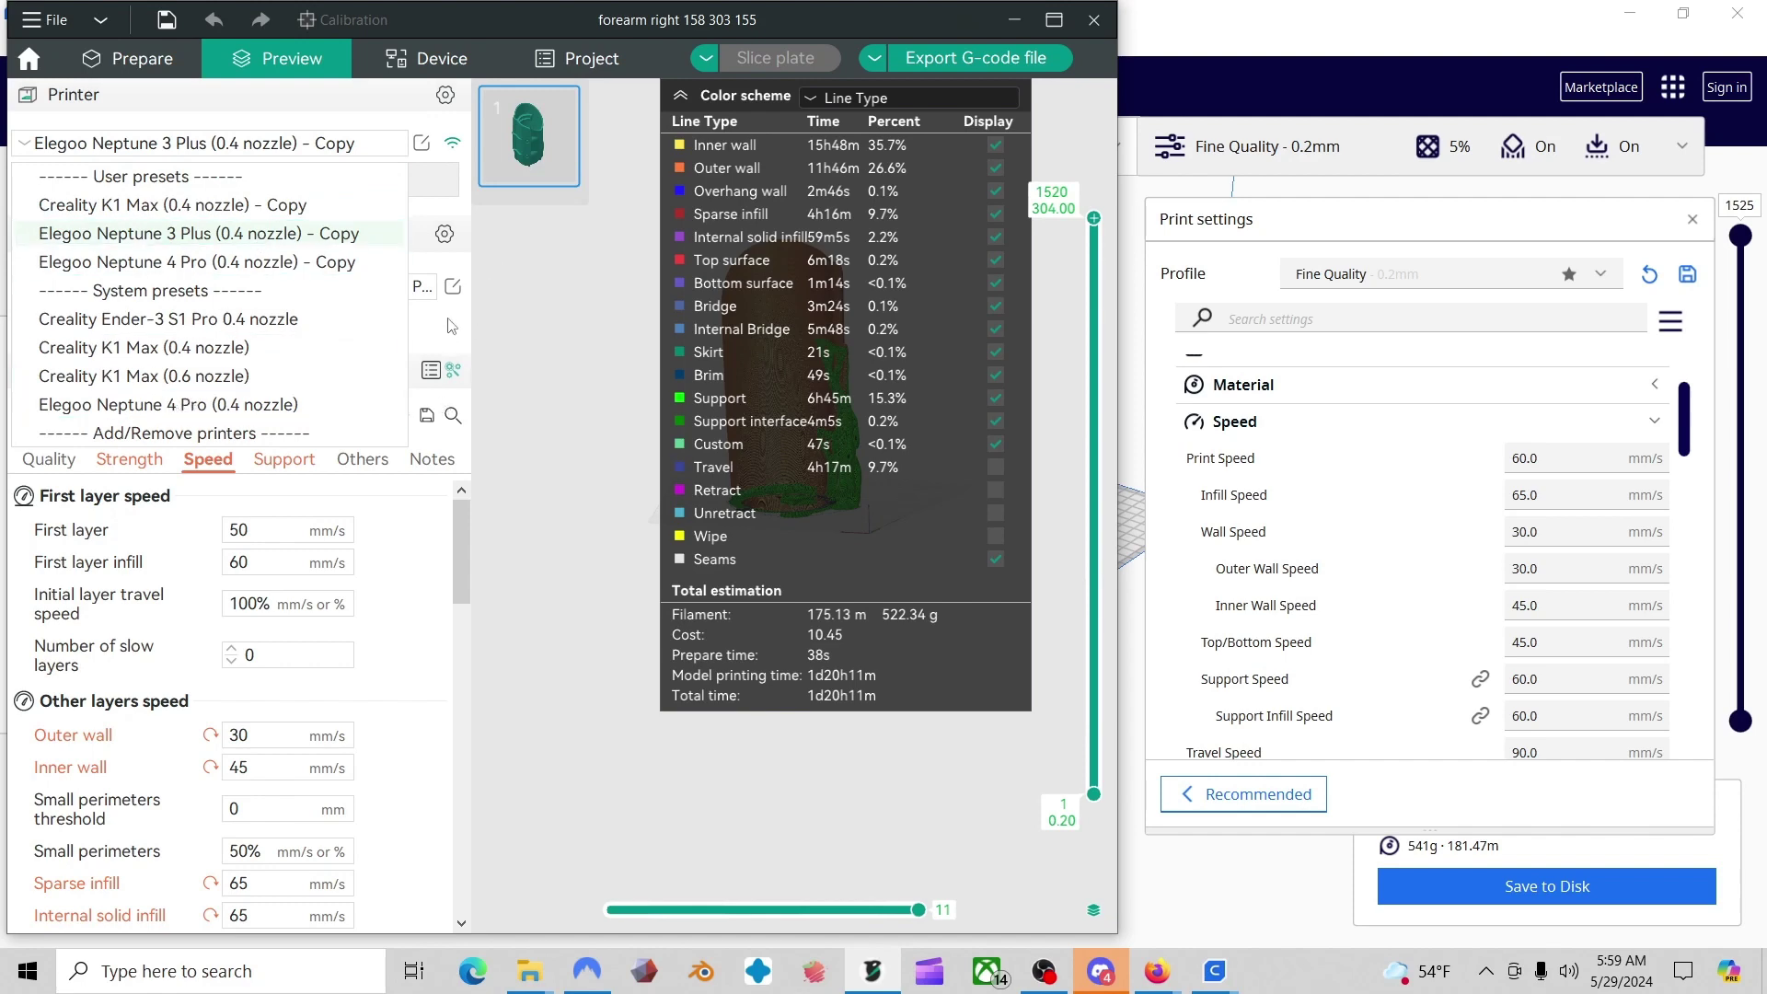
left_click(533, 304)
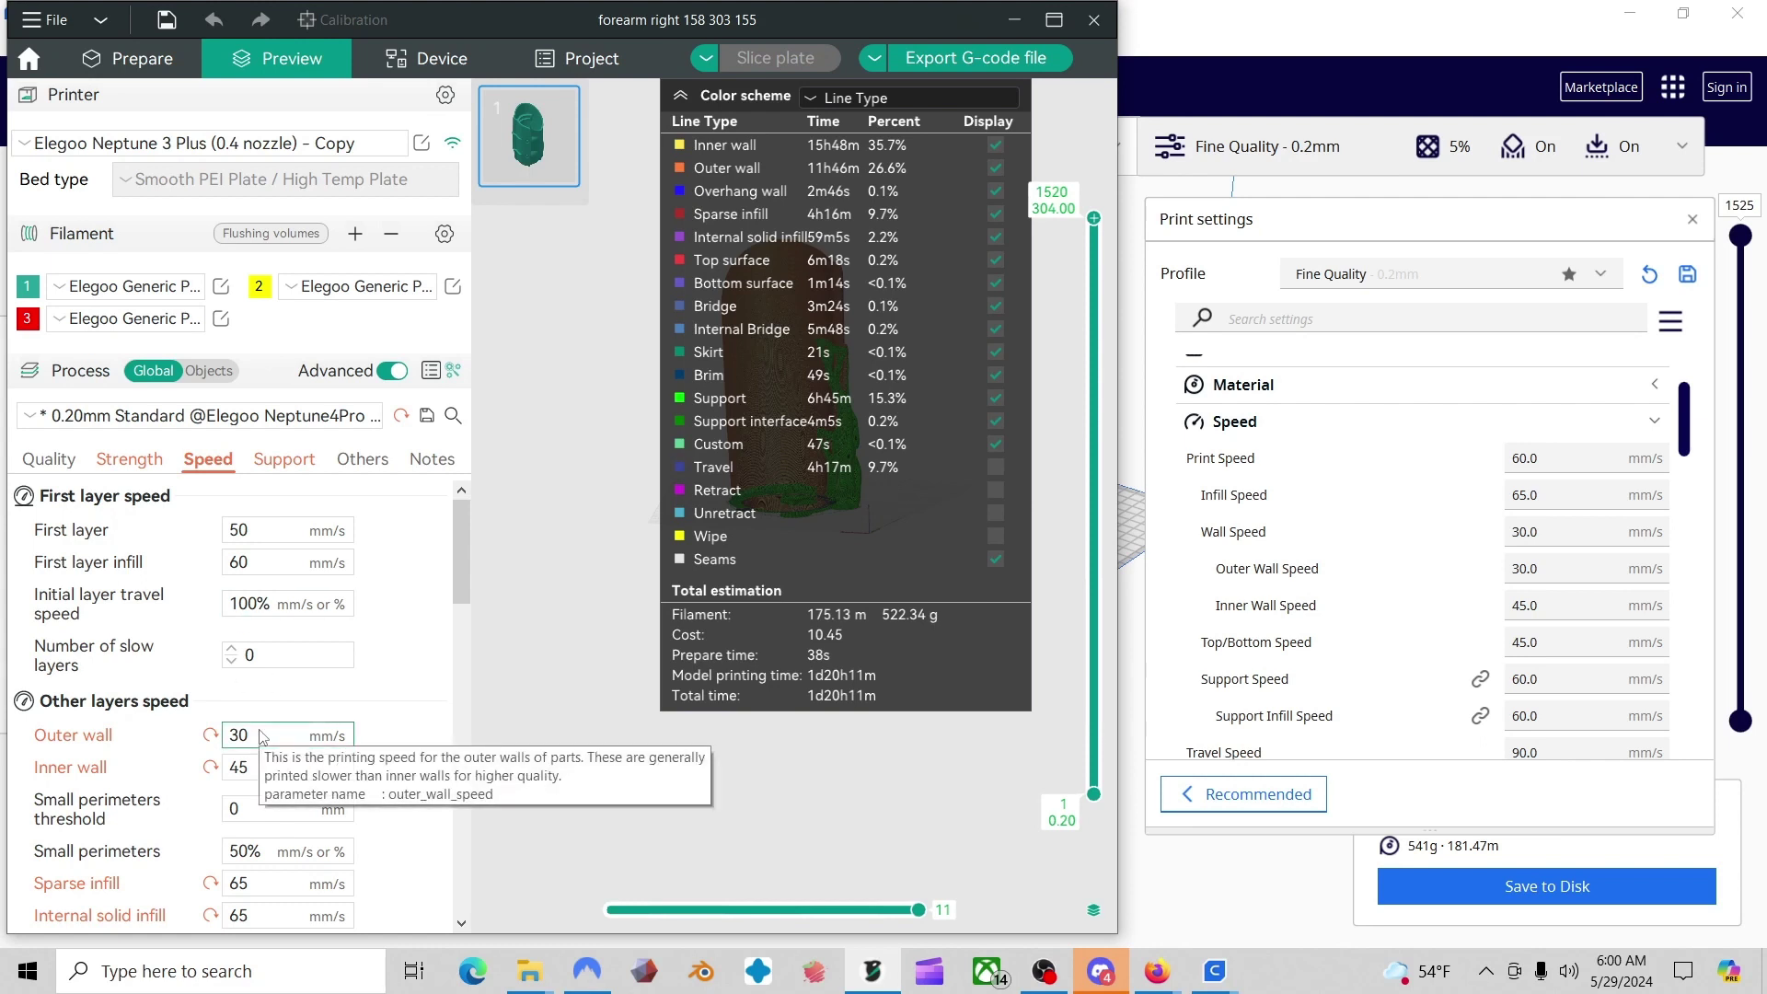
scroll(263, 737, "down", 3)
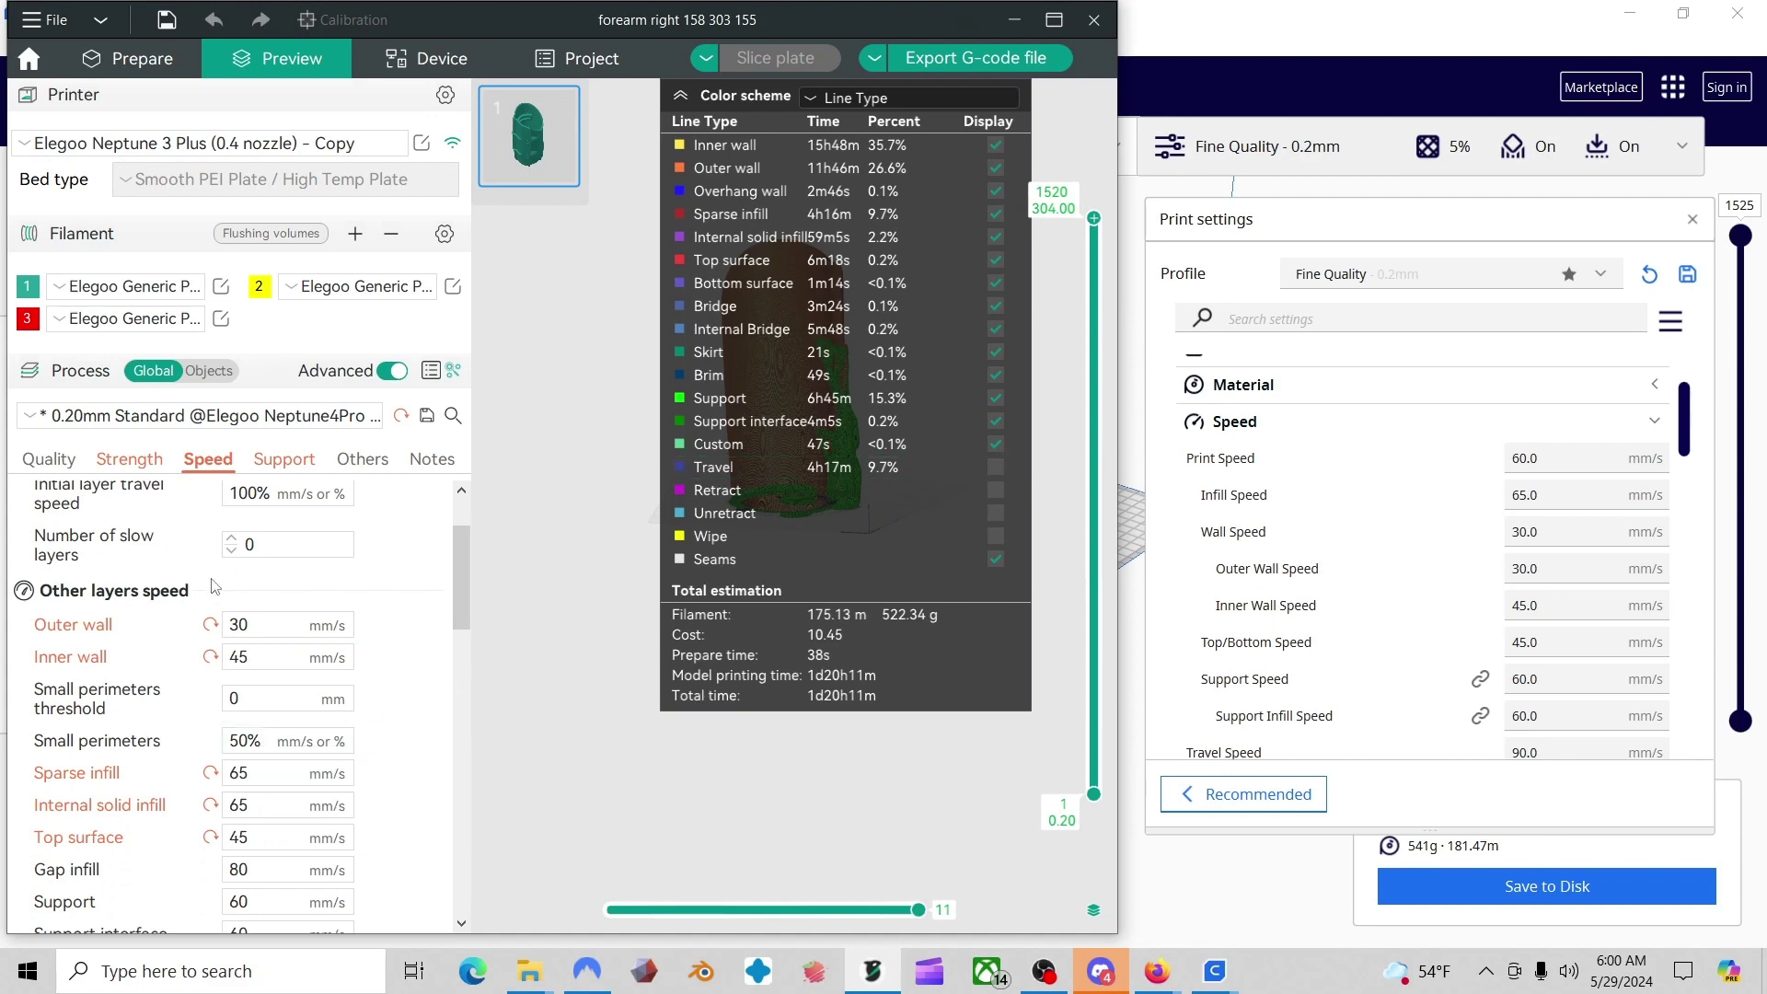
scroll(205, 584, "up", 3)
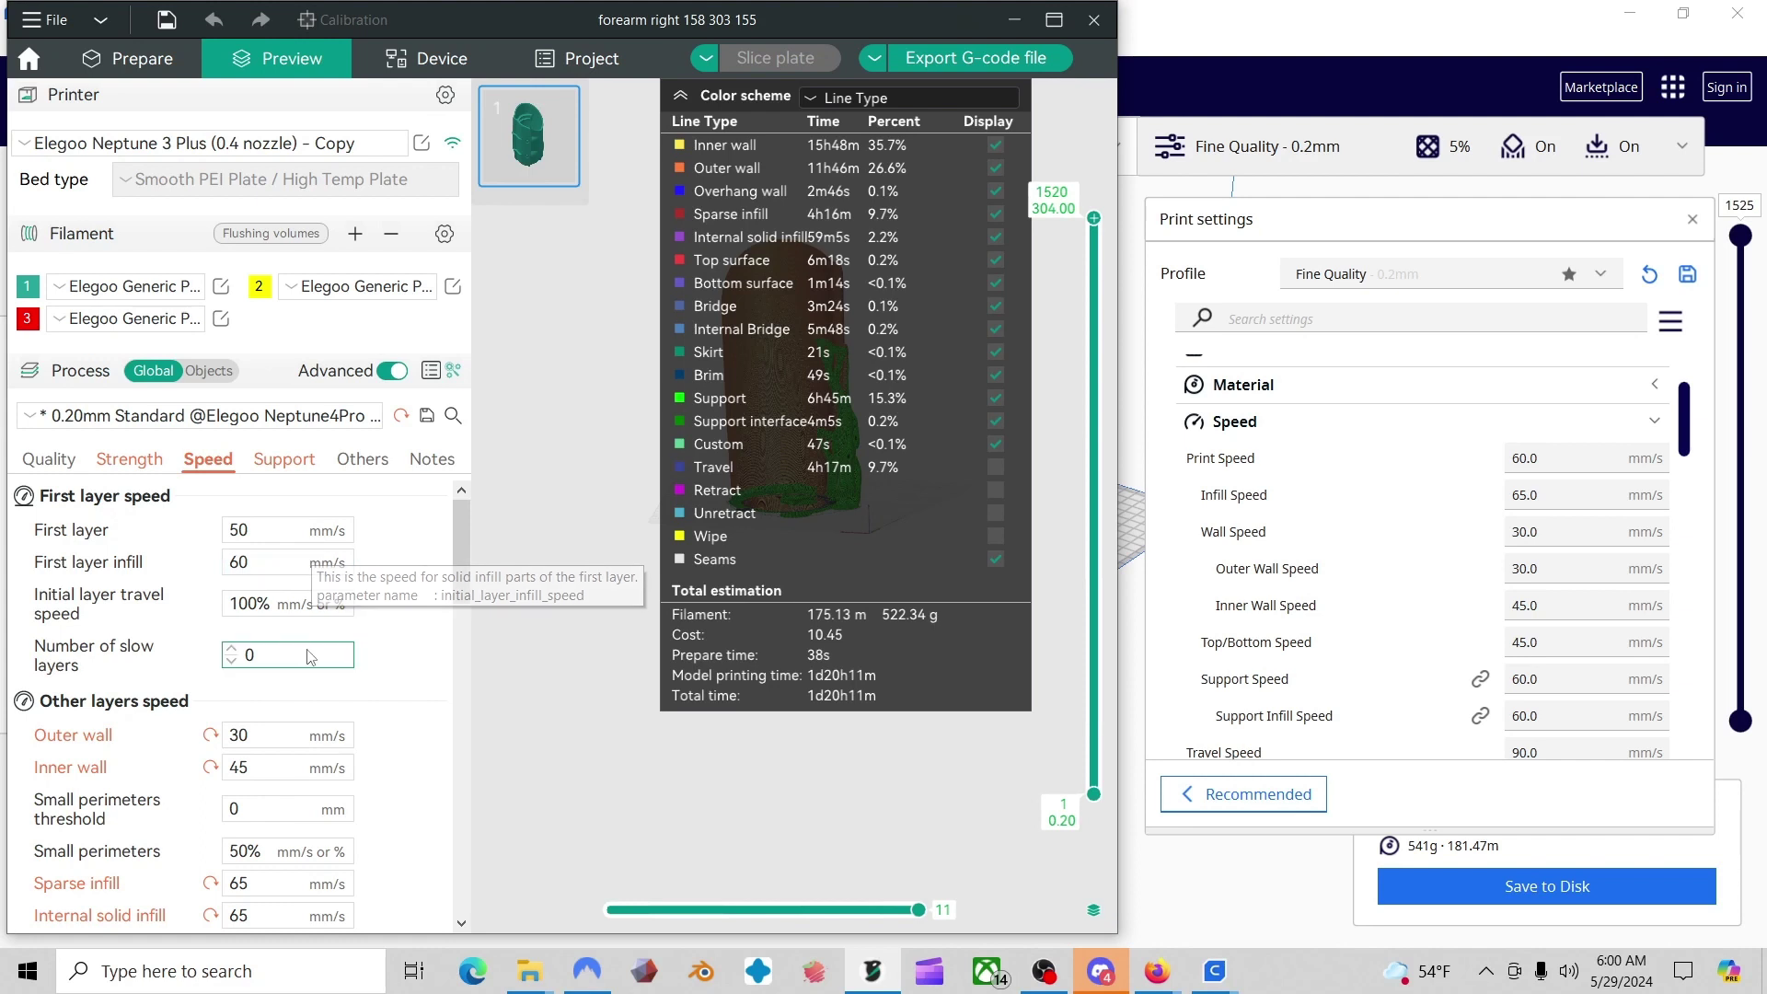
scroll(230, 662, "down", 2)
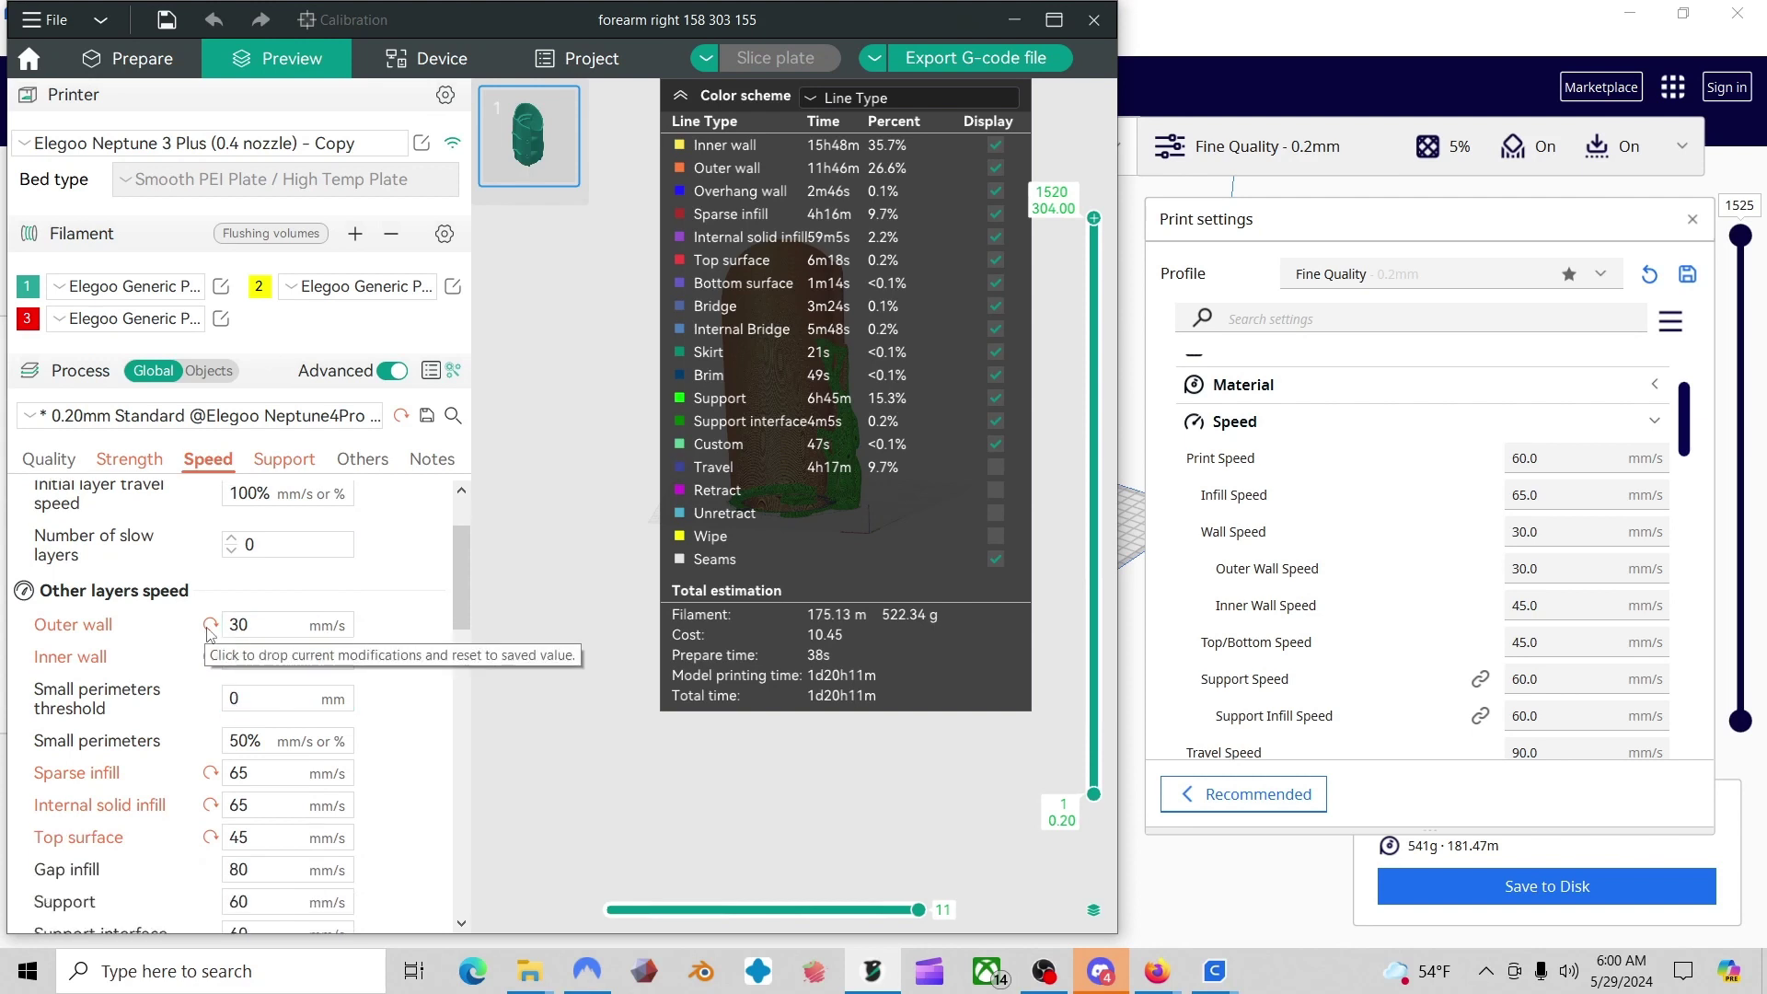
scroll(211, 641, "down", 1)
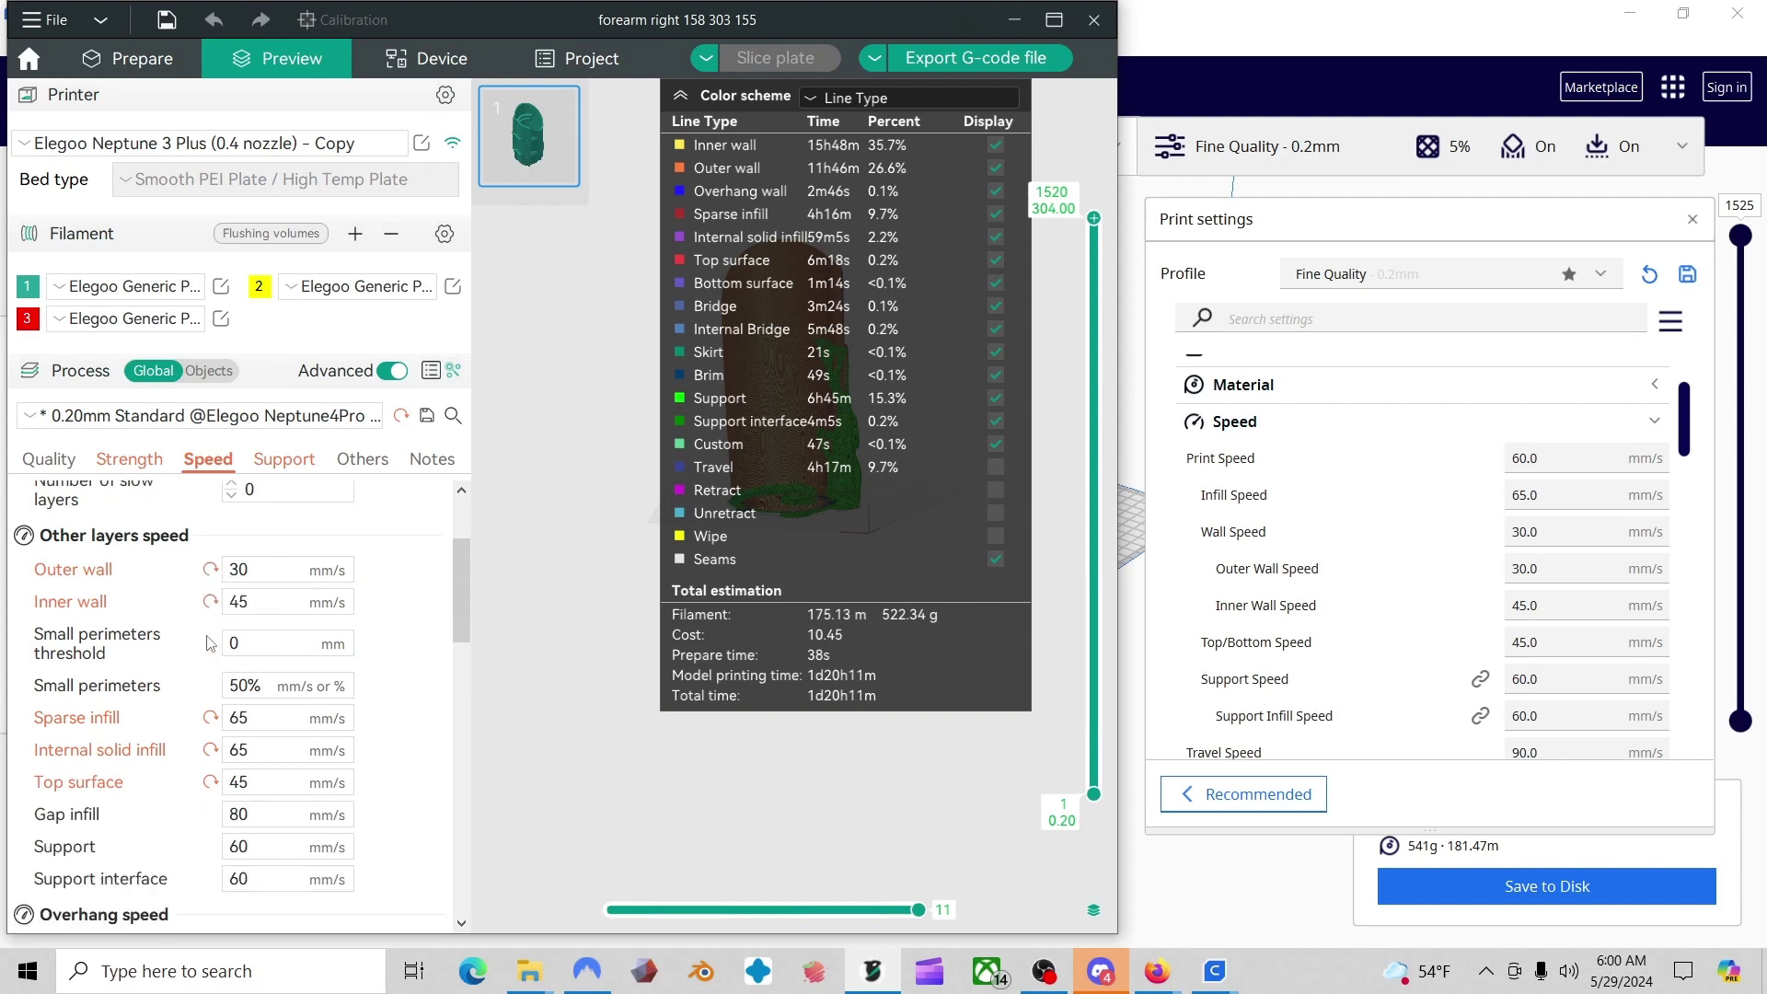
scroll(210, 641, "down", 1)
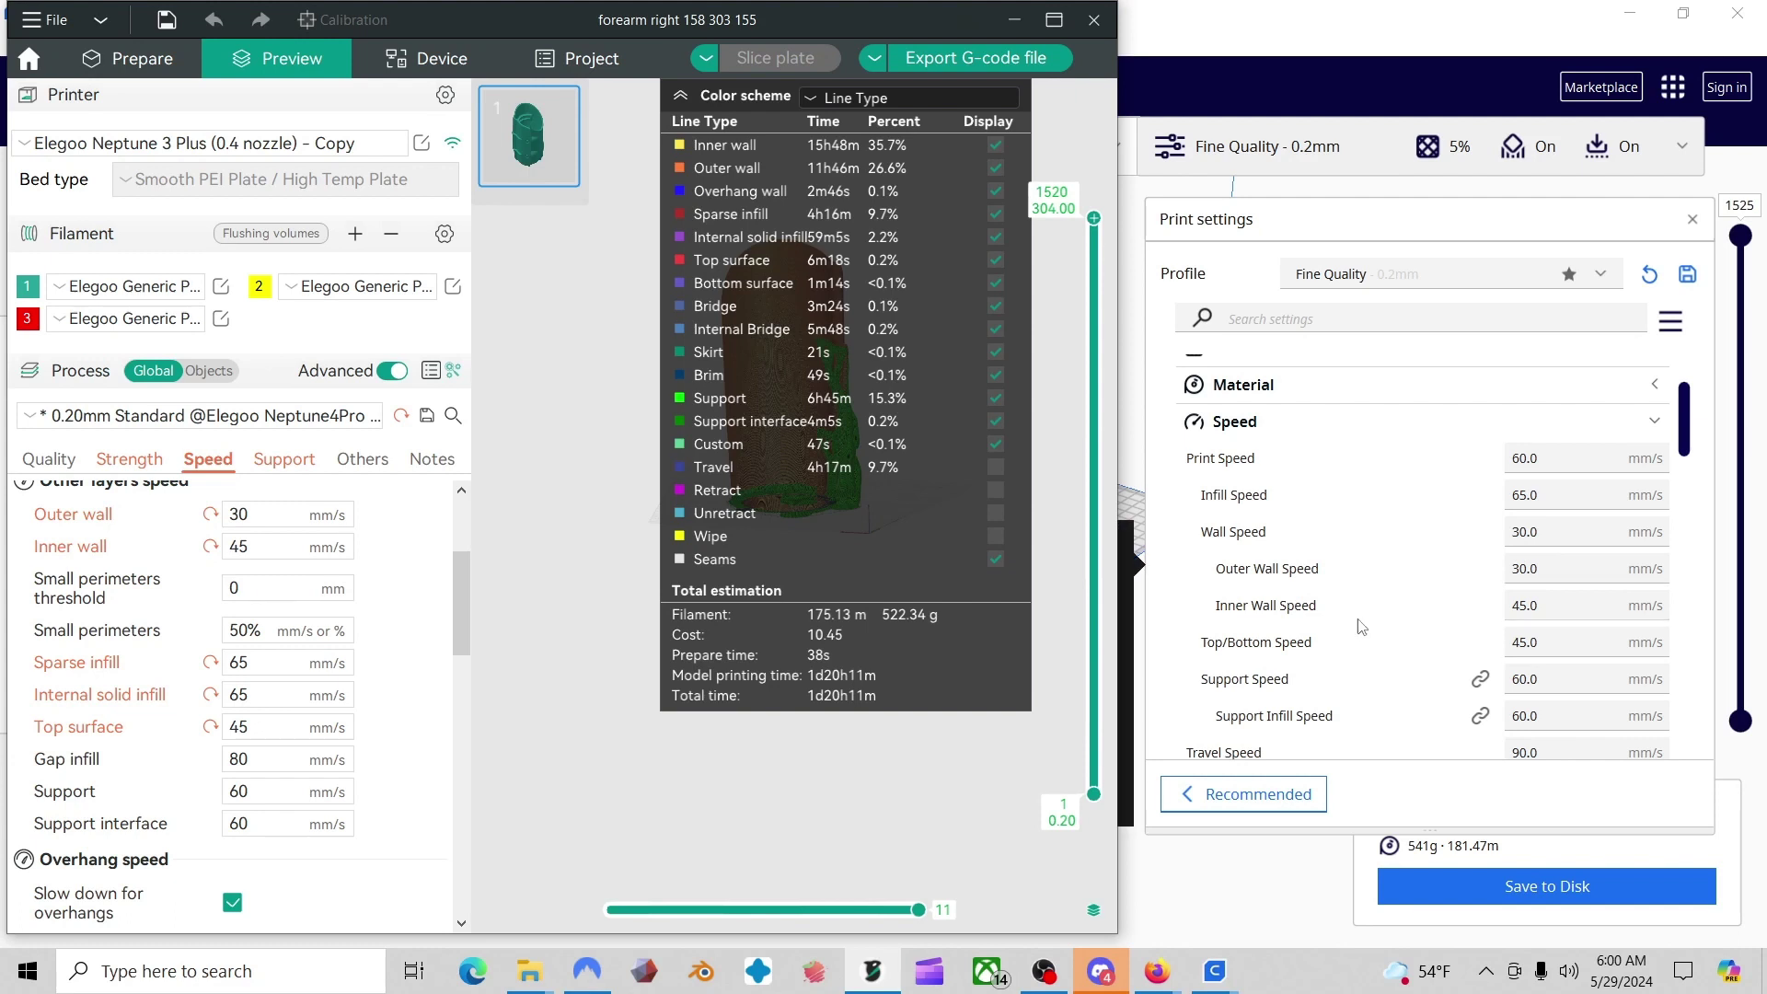
left_click(276, 546)
- Compare OrcaSlicer's acceleration and jerk values with Cura's 1000 and 700 mm/s² accelerations
scroll(275, 727, "down", 1)
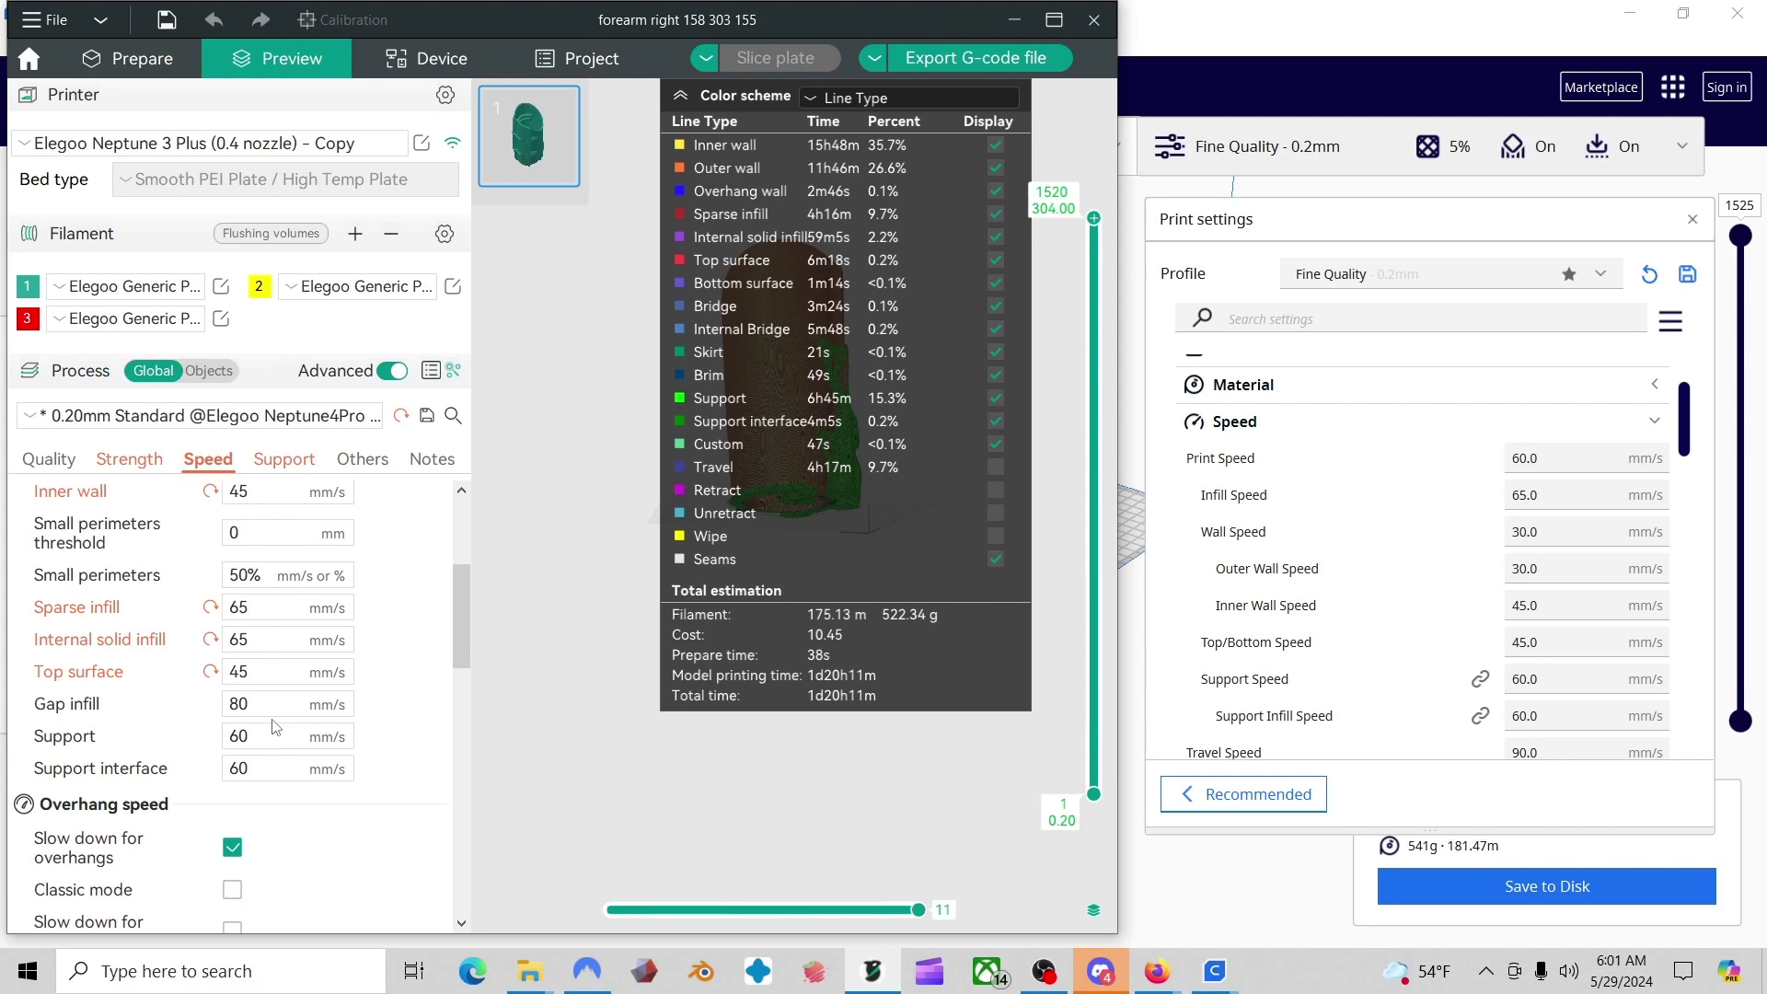
scroll(275, 727, "down", 6)
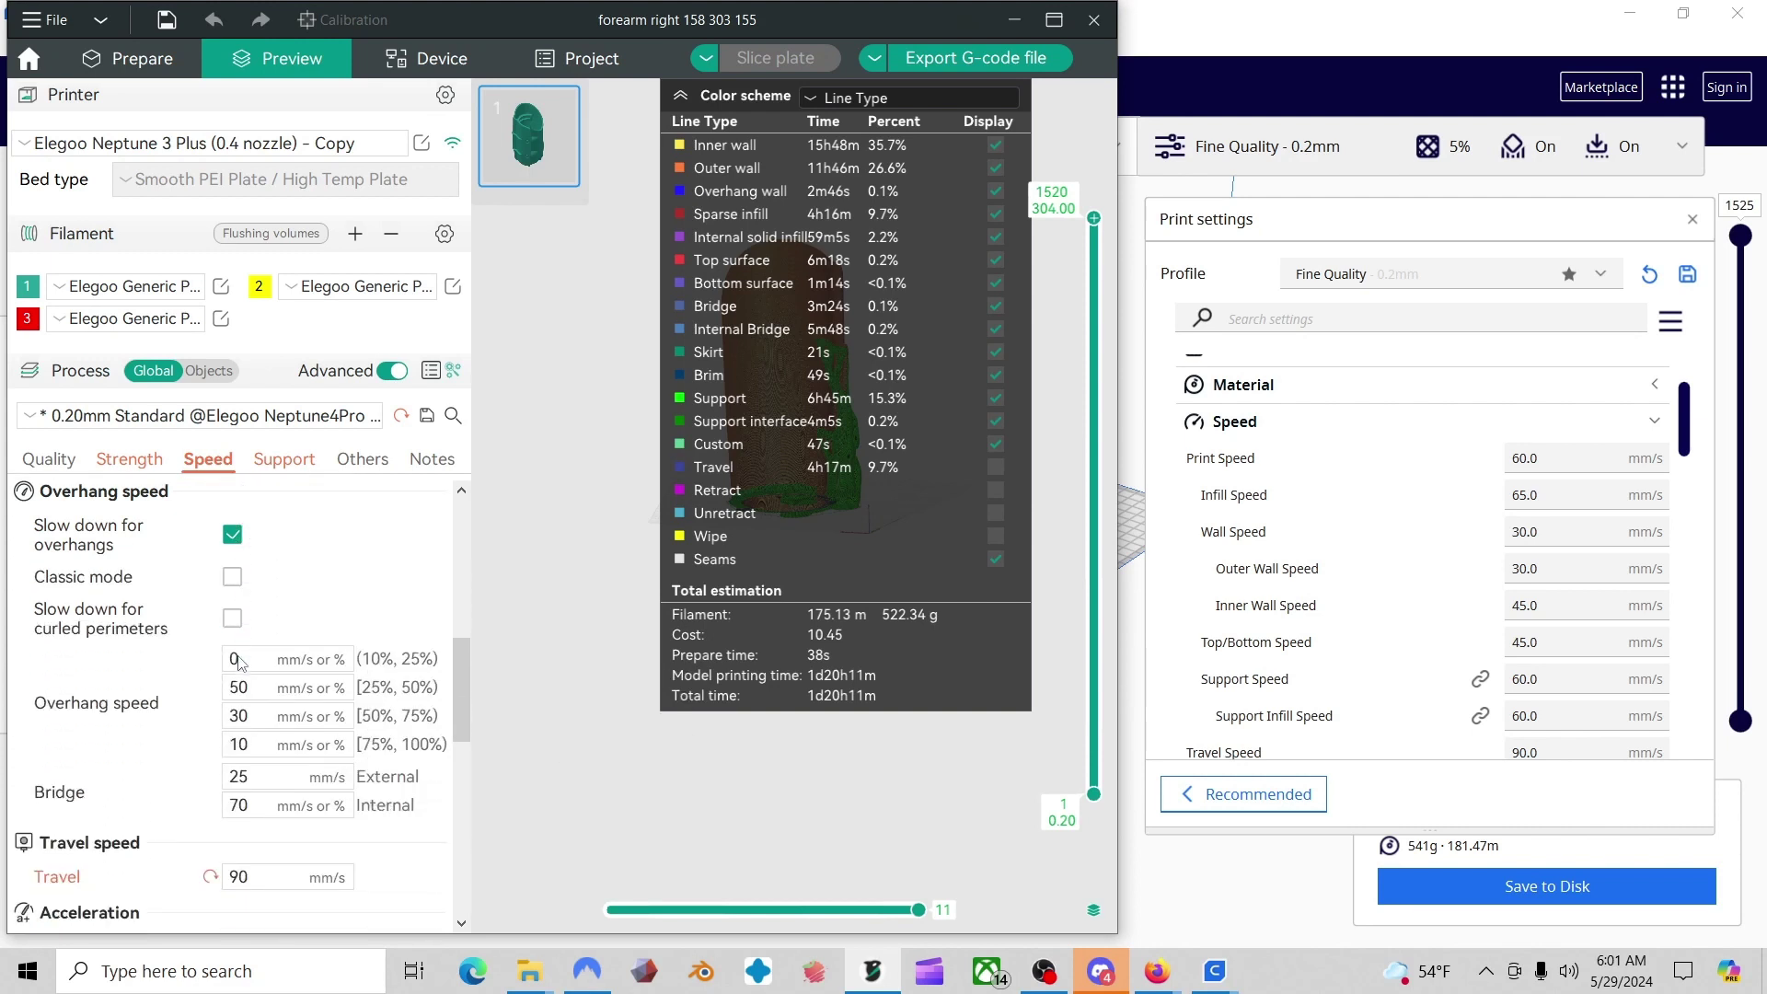
scroll(240, 663, "down", 6)
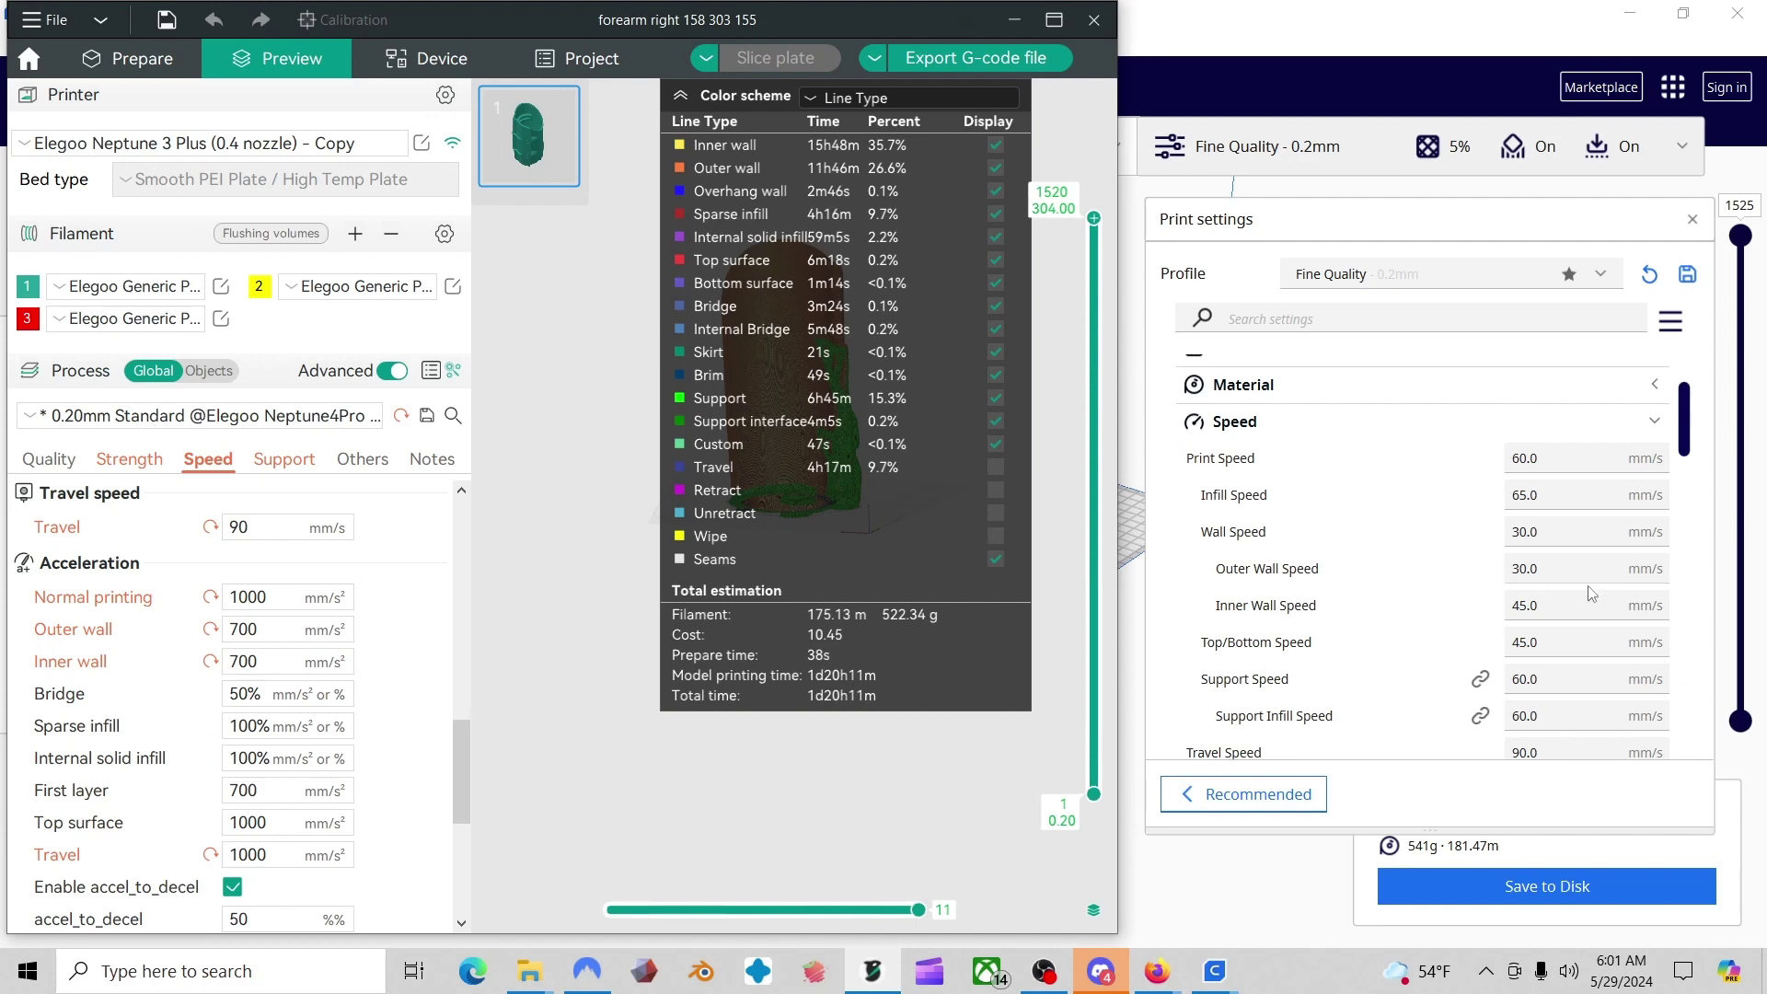
scroll(1591, 593, "down", 10)
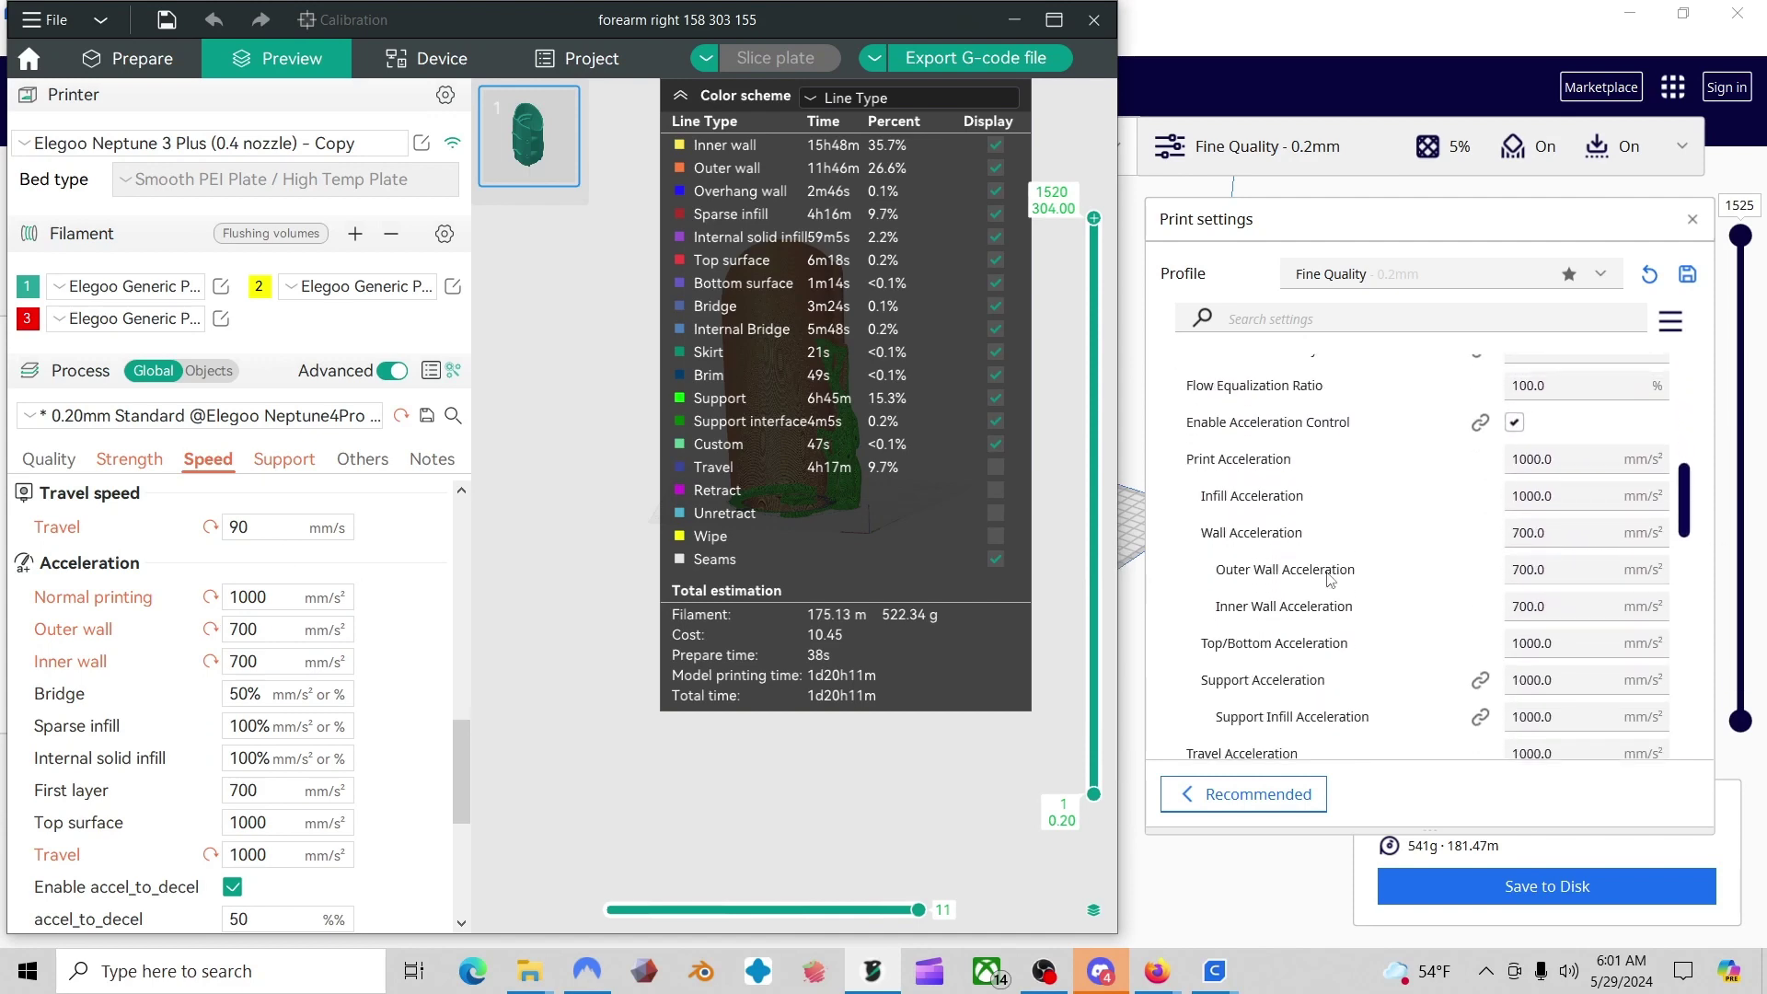
scroll(1330, 578, "down", 4)
scroll(1330, 581, "up", 3)
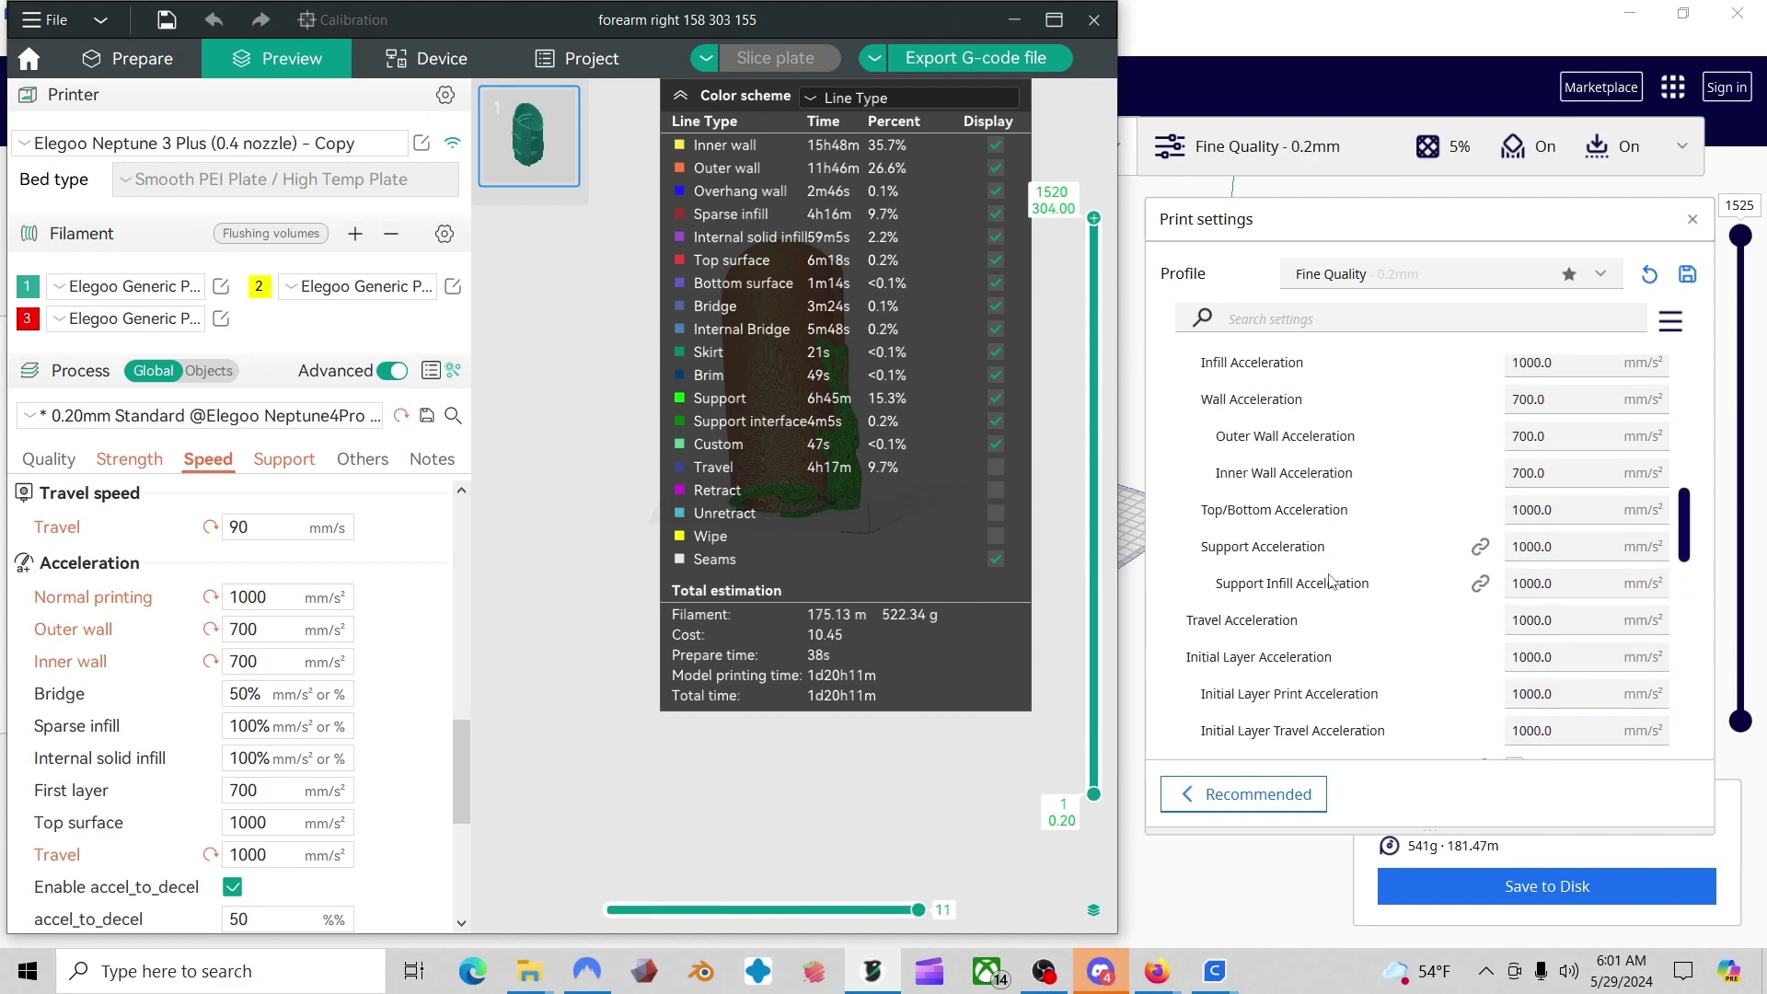
scroll(1330, 578, "up", 2)
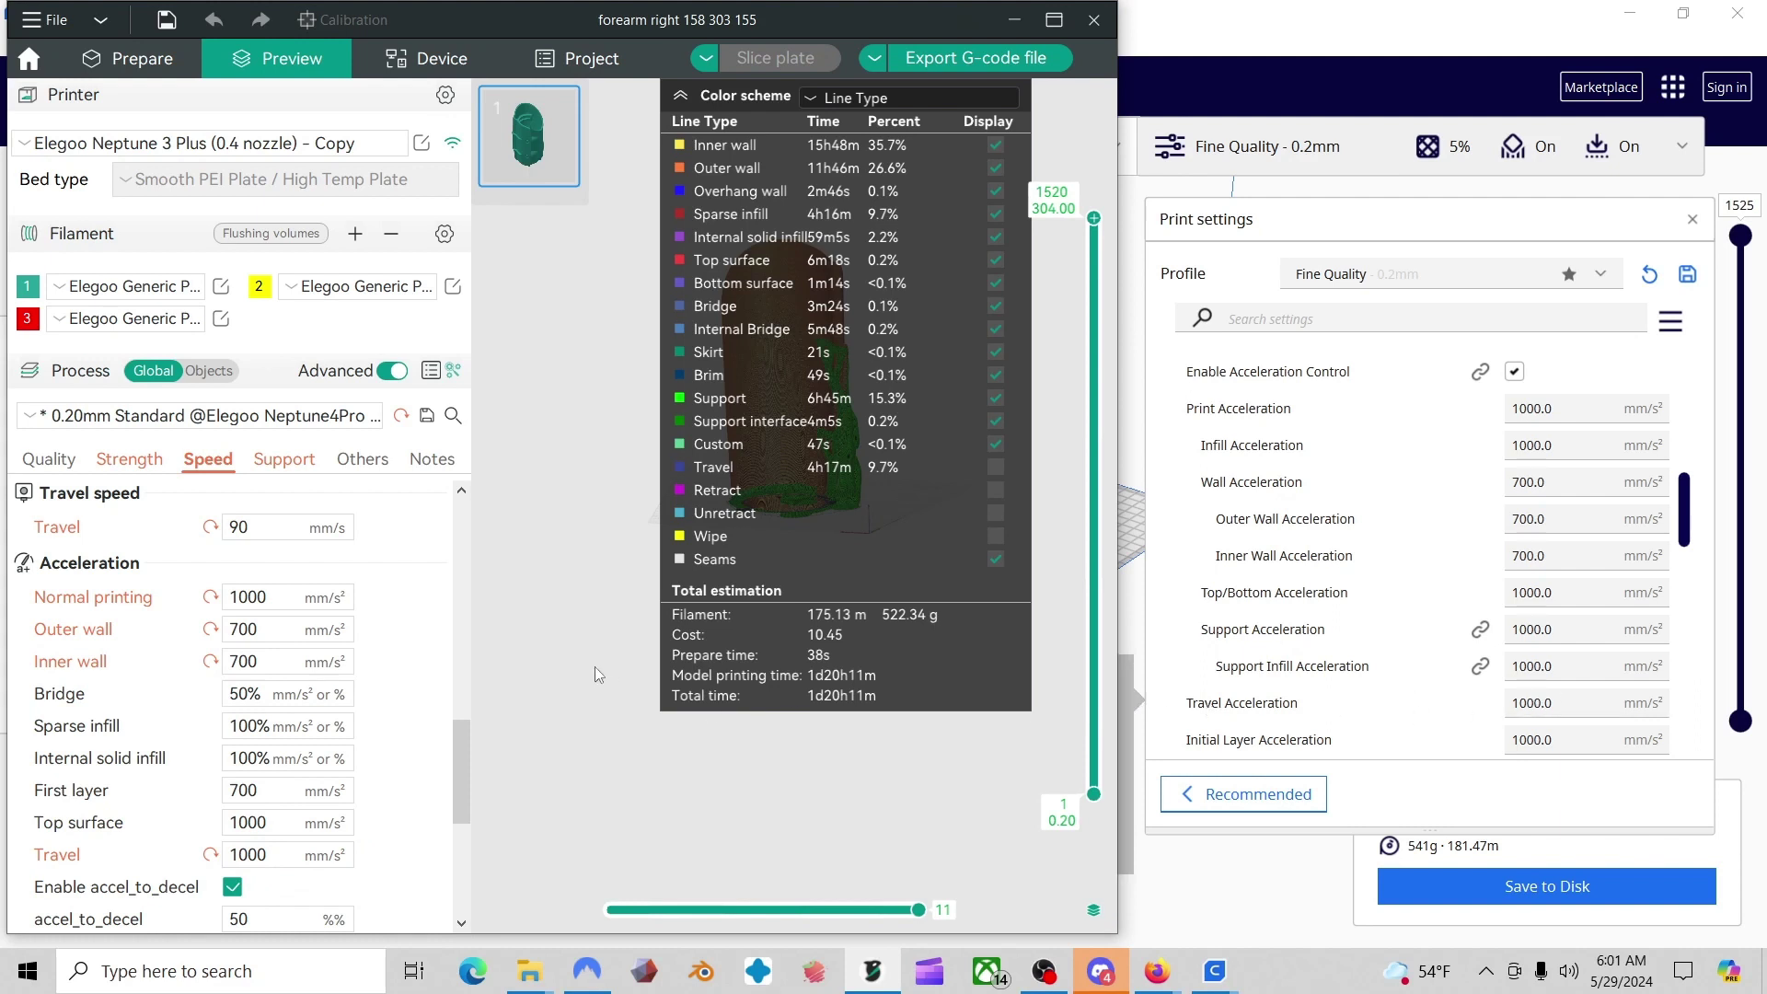
scroll(306, 706, "down", 3)
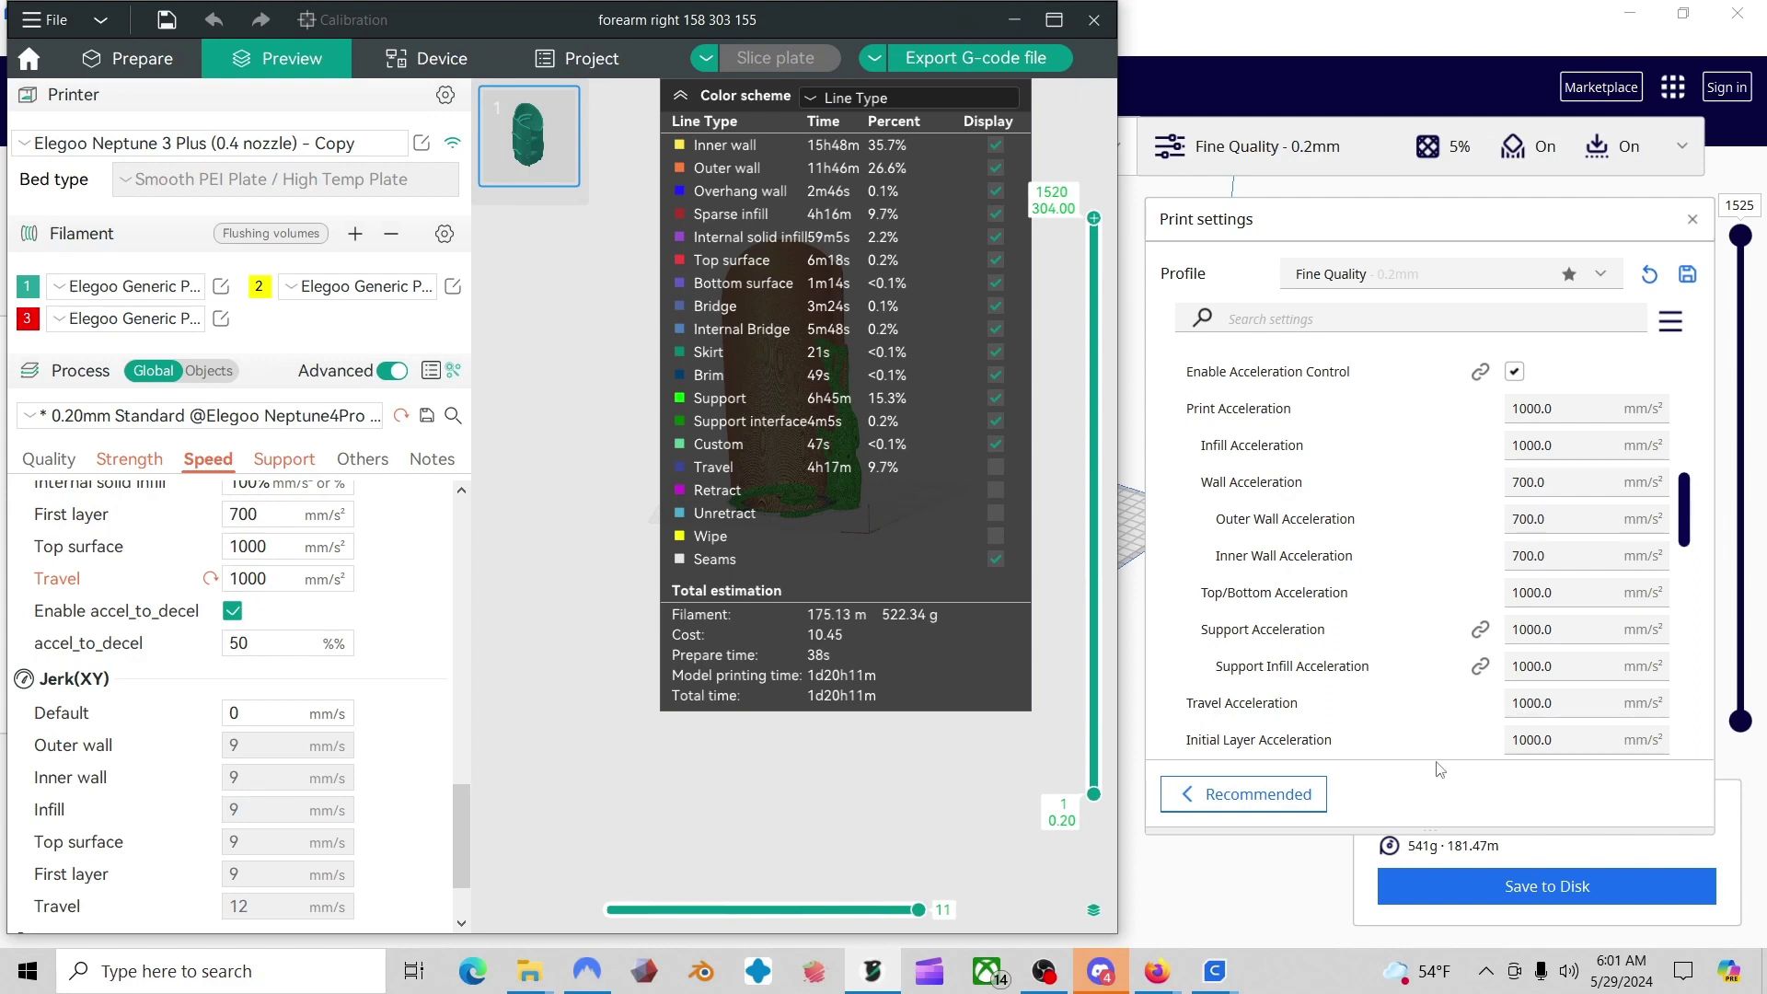
left_click(1261, 794)
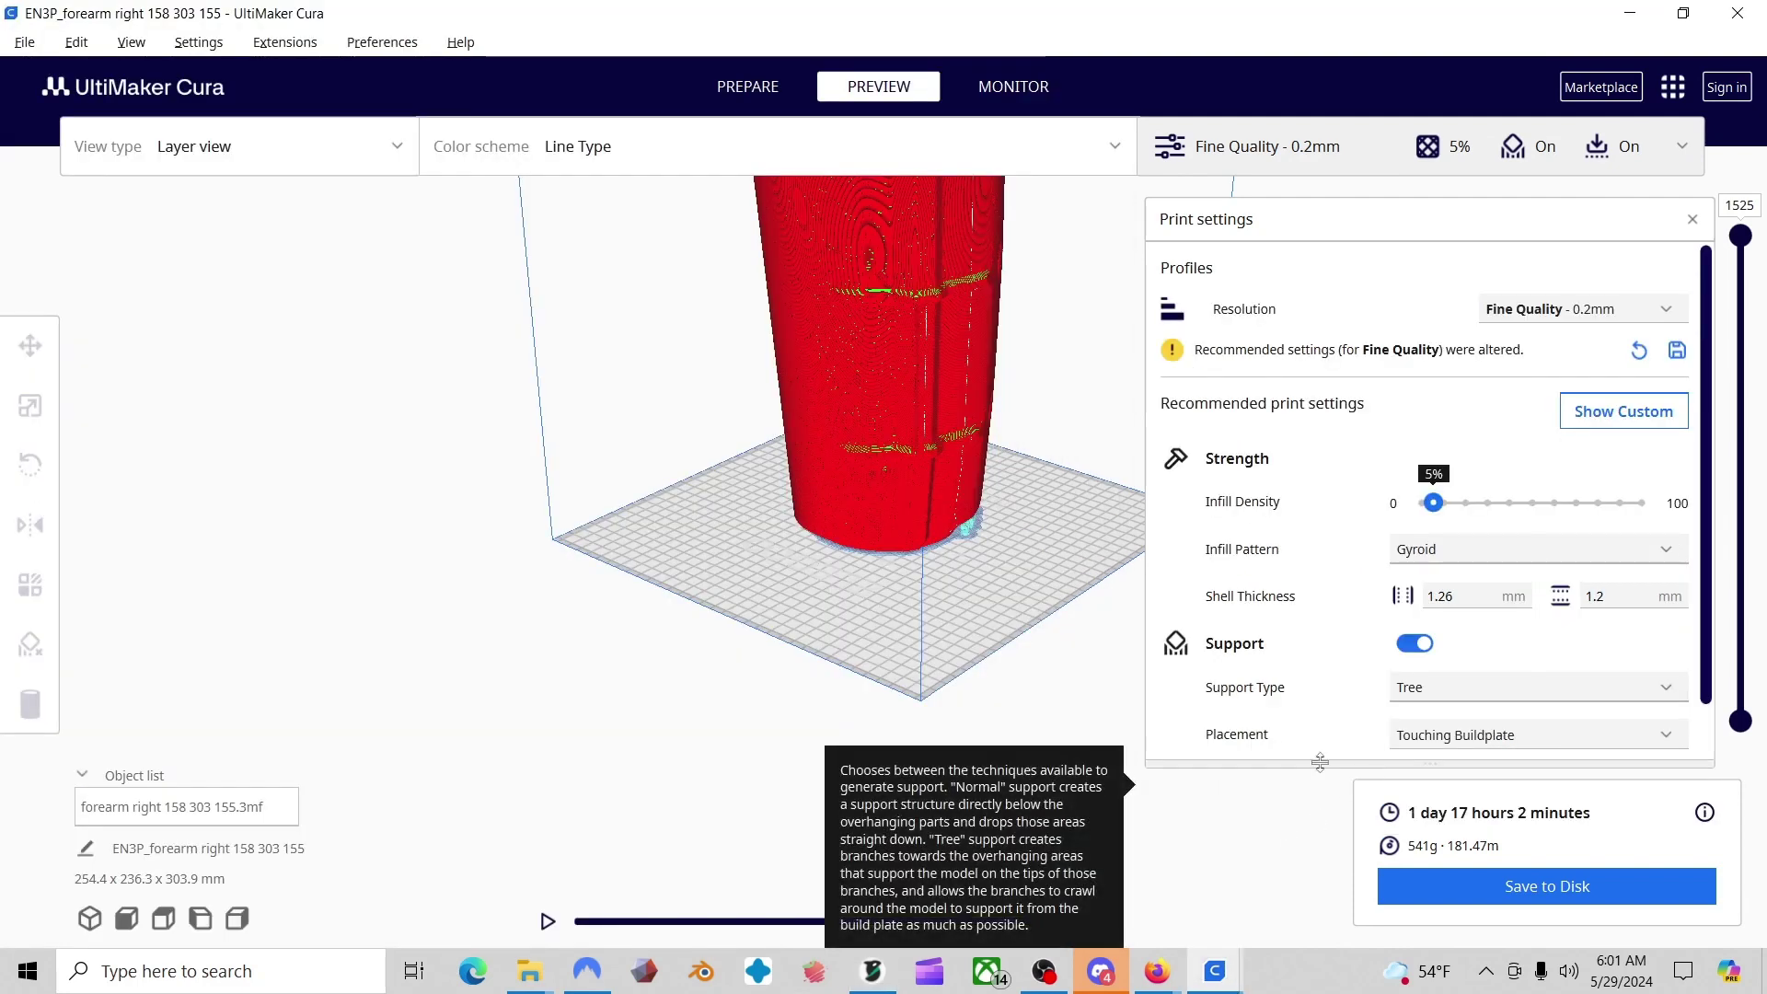
- Orbit Cura's layer view to look down on the forearm's tree-supported cross-section
right_click_drag(970, 638, 864, 400)
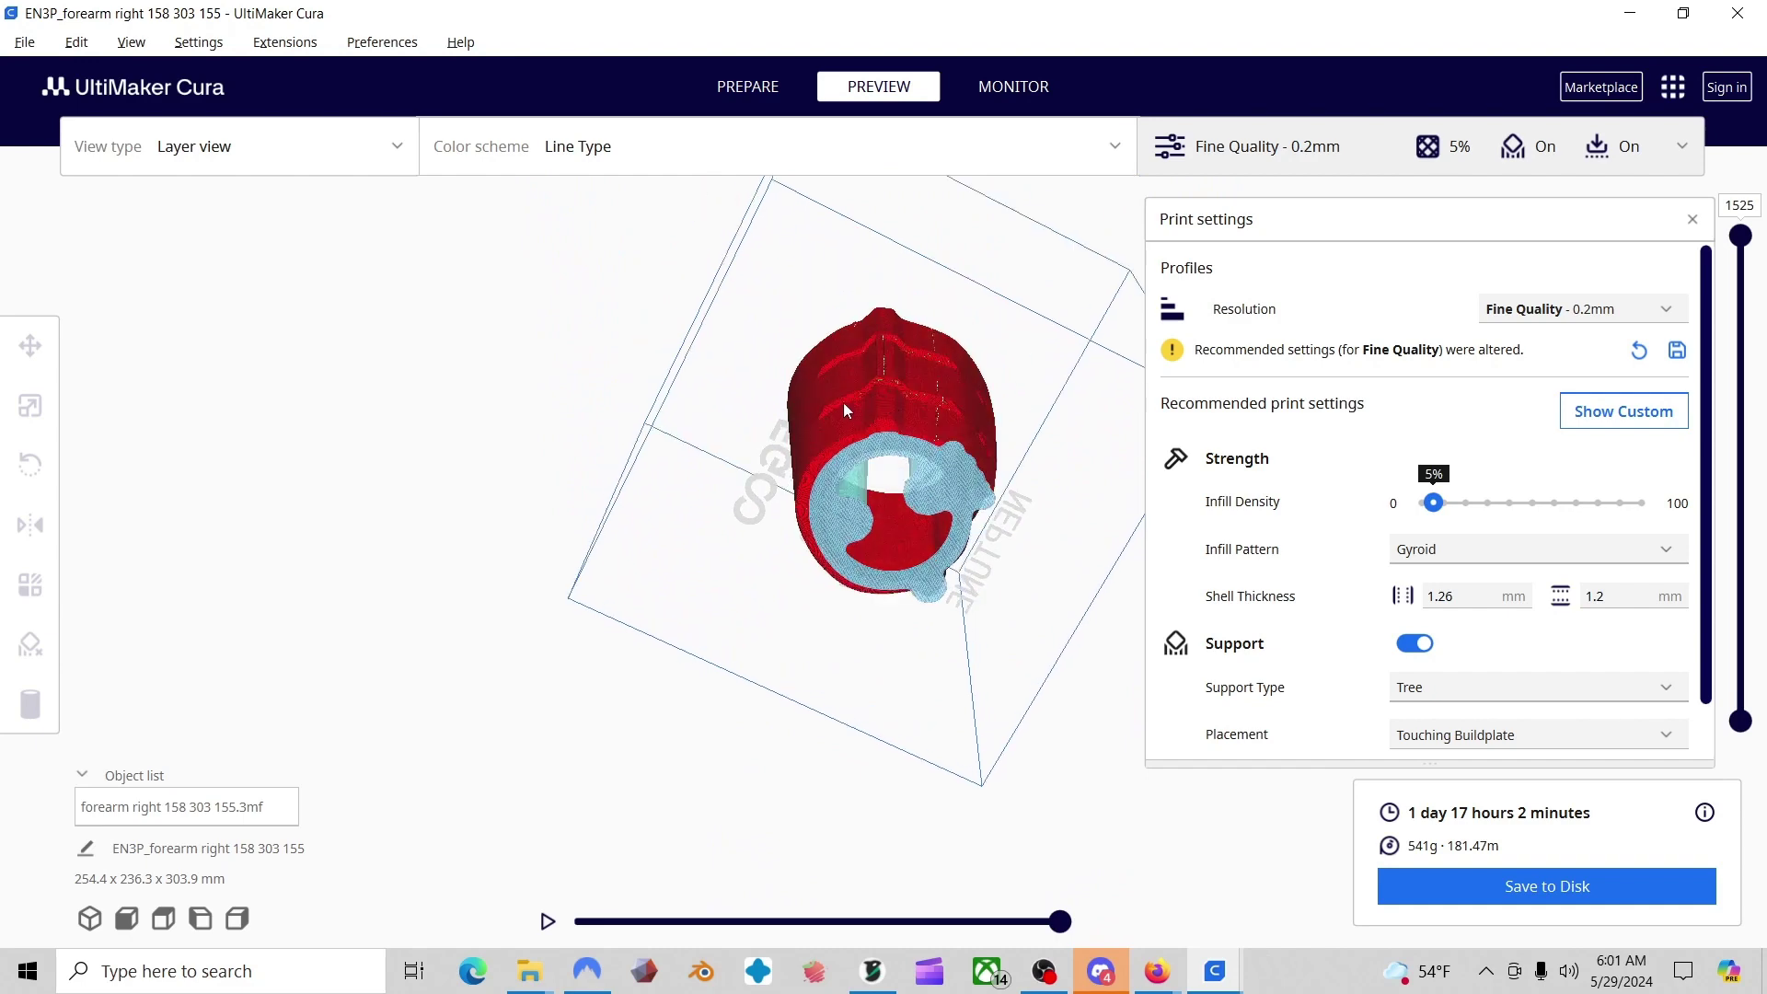
right_click_drag(1000, 469, 844, 406)
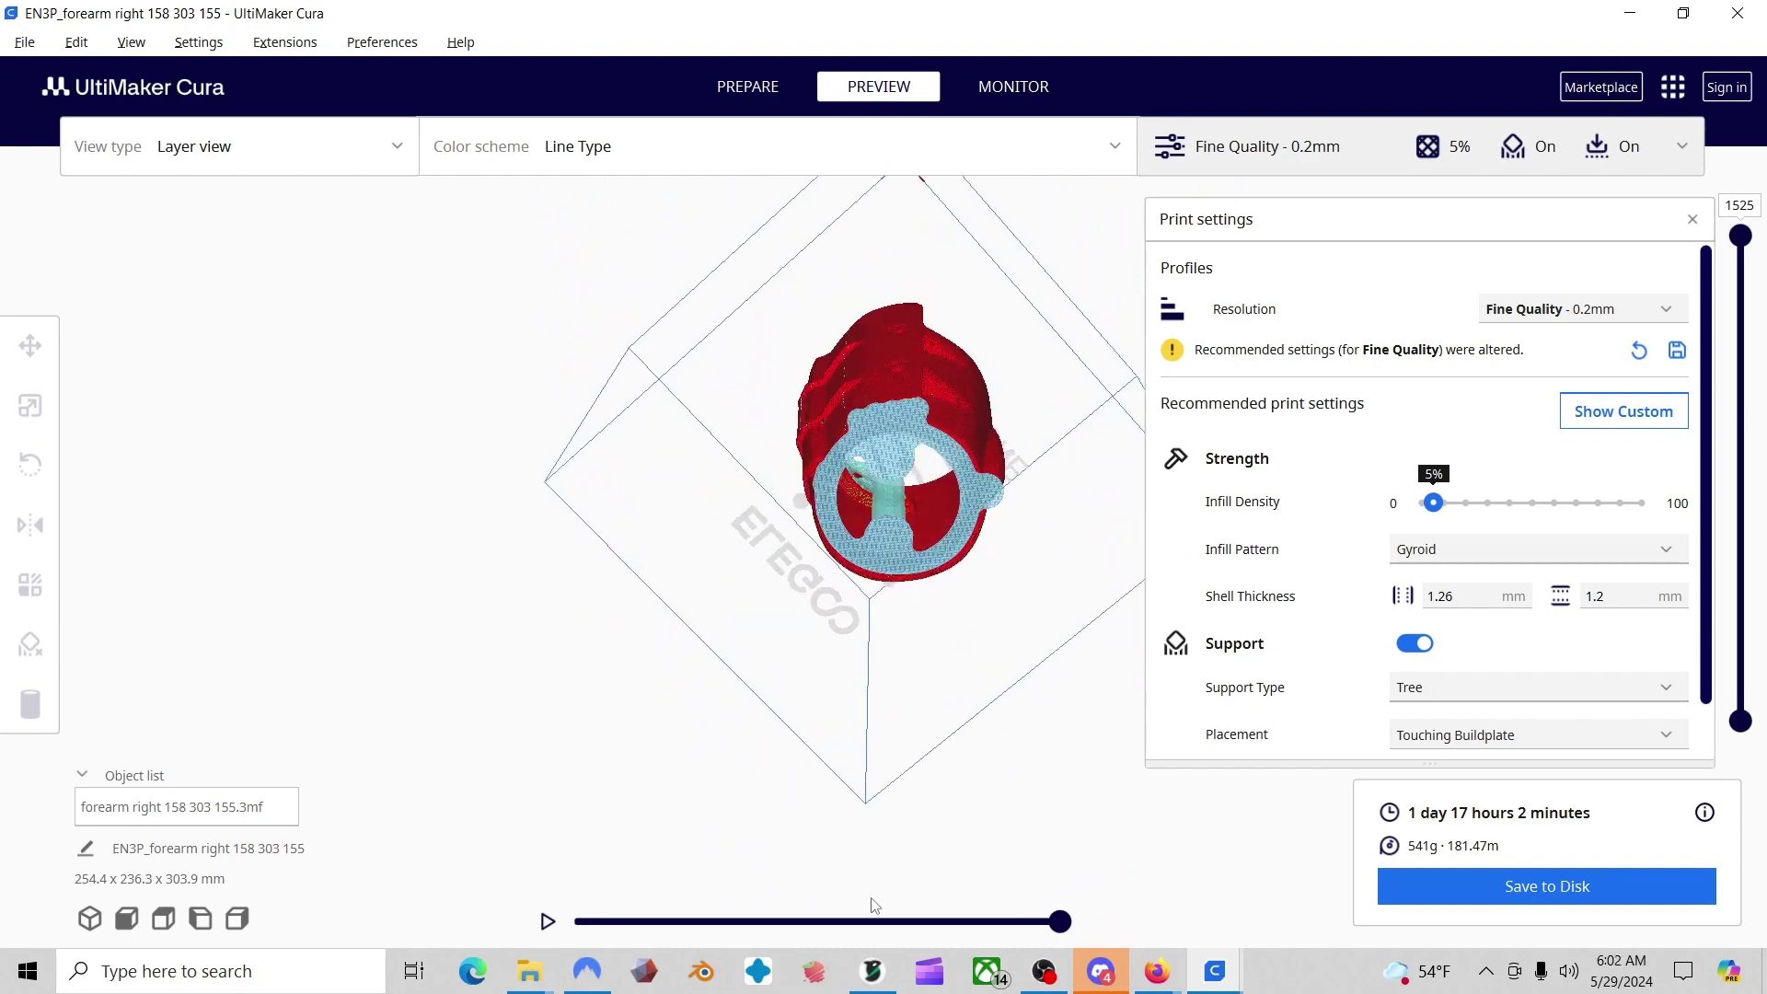
- Maximize OrcaSlicer, then orbit and pan to view the forearm's green tree supports from the side and top
left_click(872, 971)
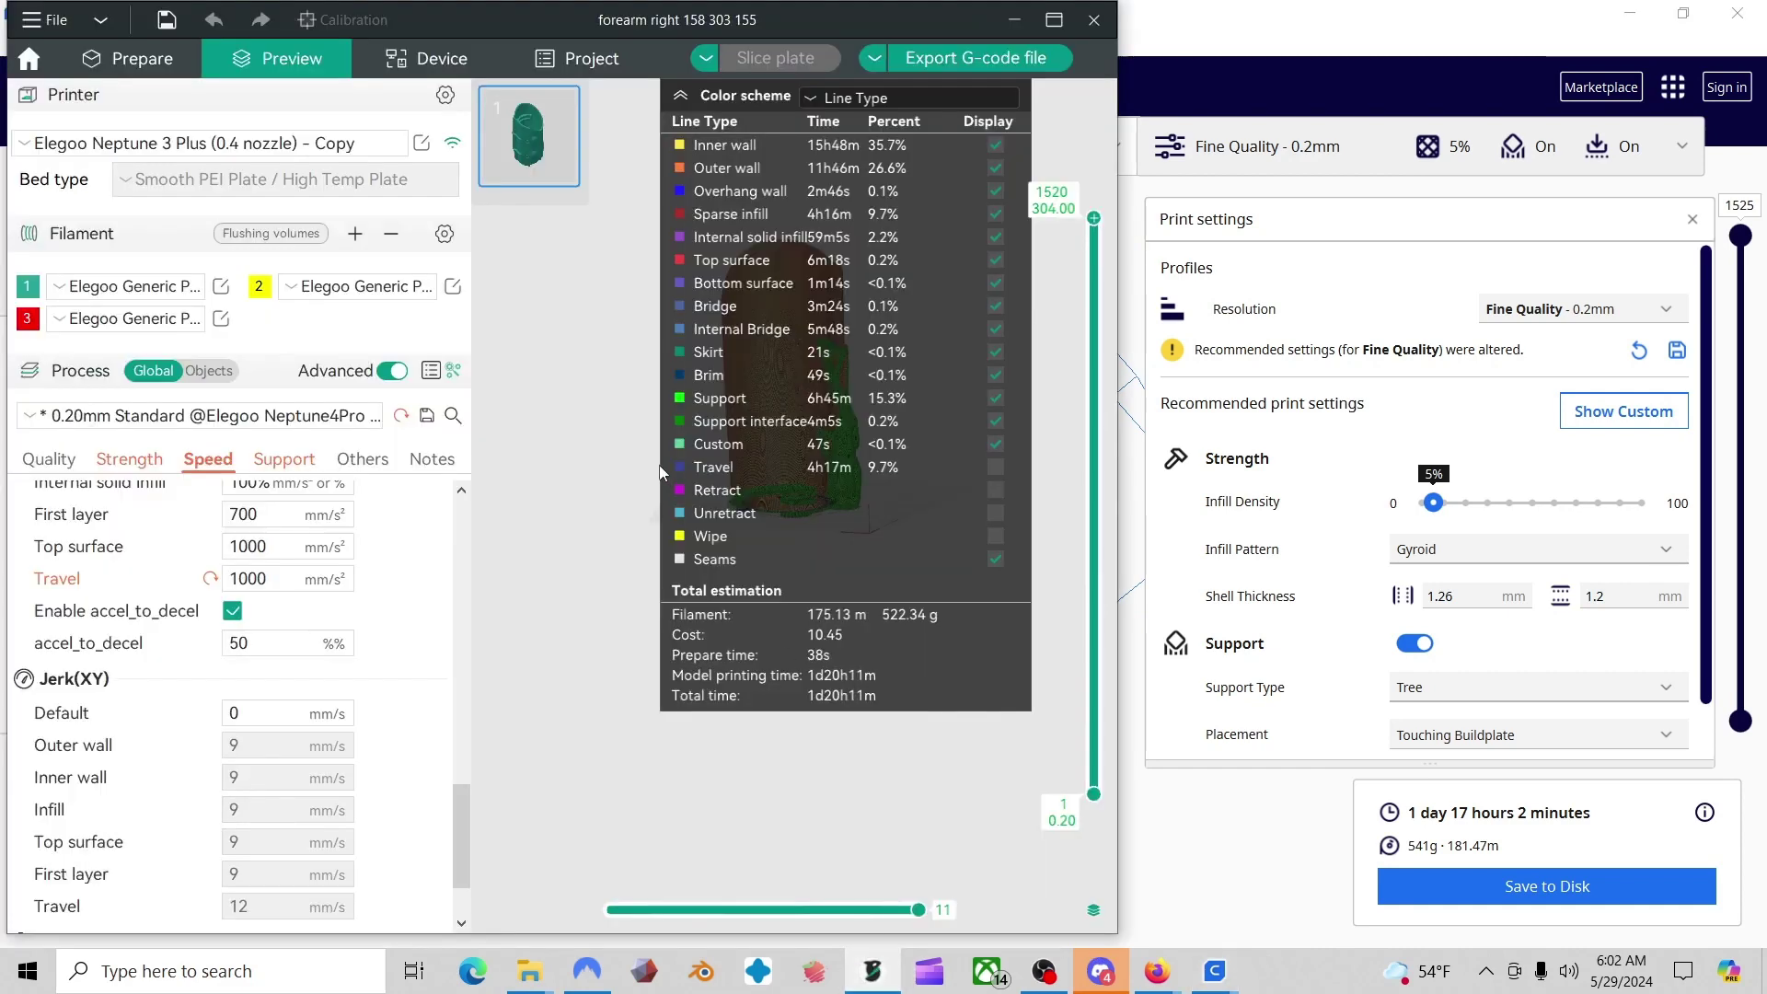
left_click(1054, 19)
left_click_drag(1036, 337, 920, 687)
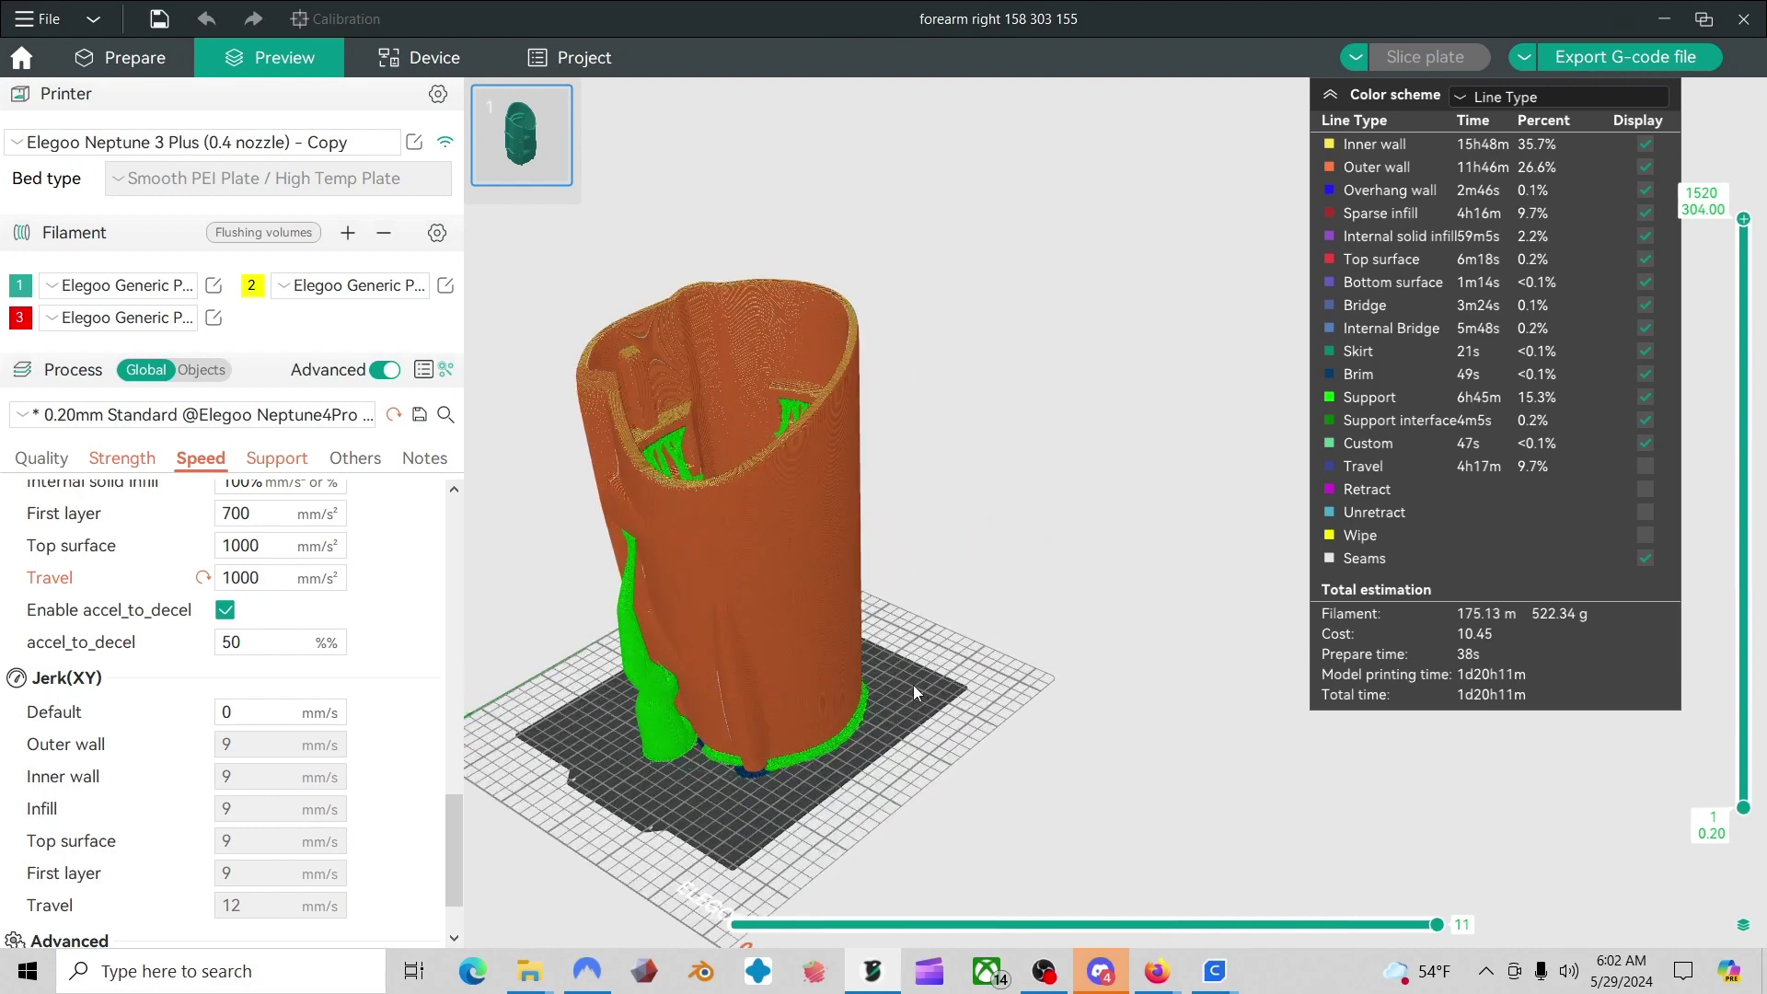
right_click_drag(914, 692, 1162, 563)
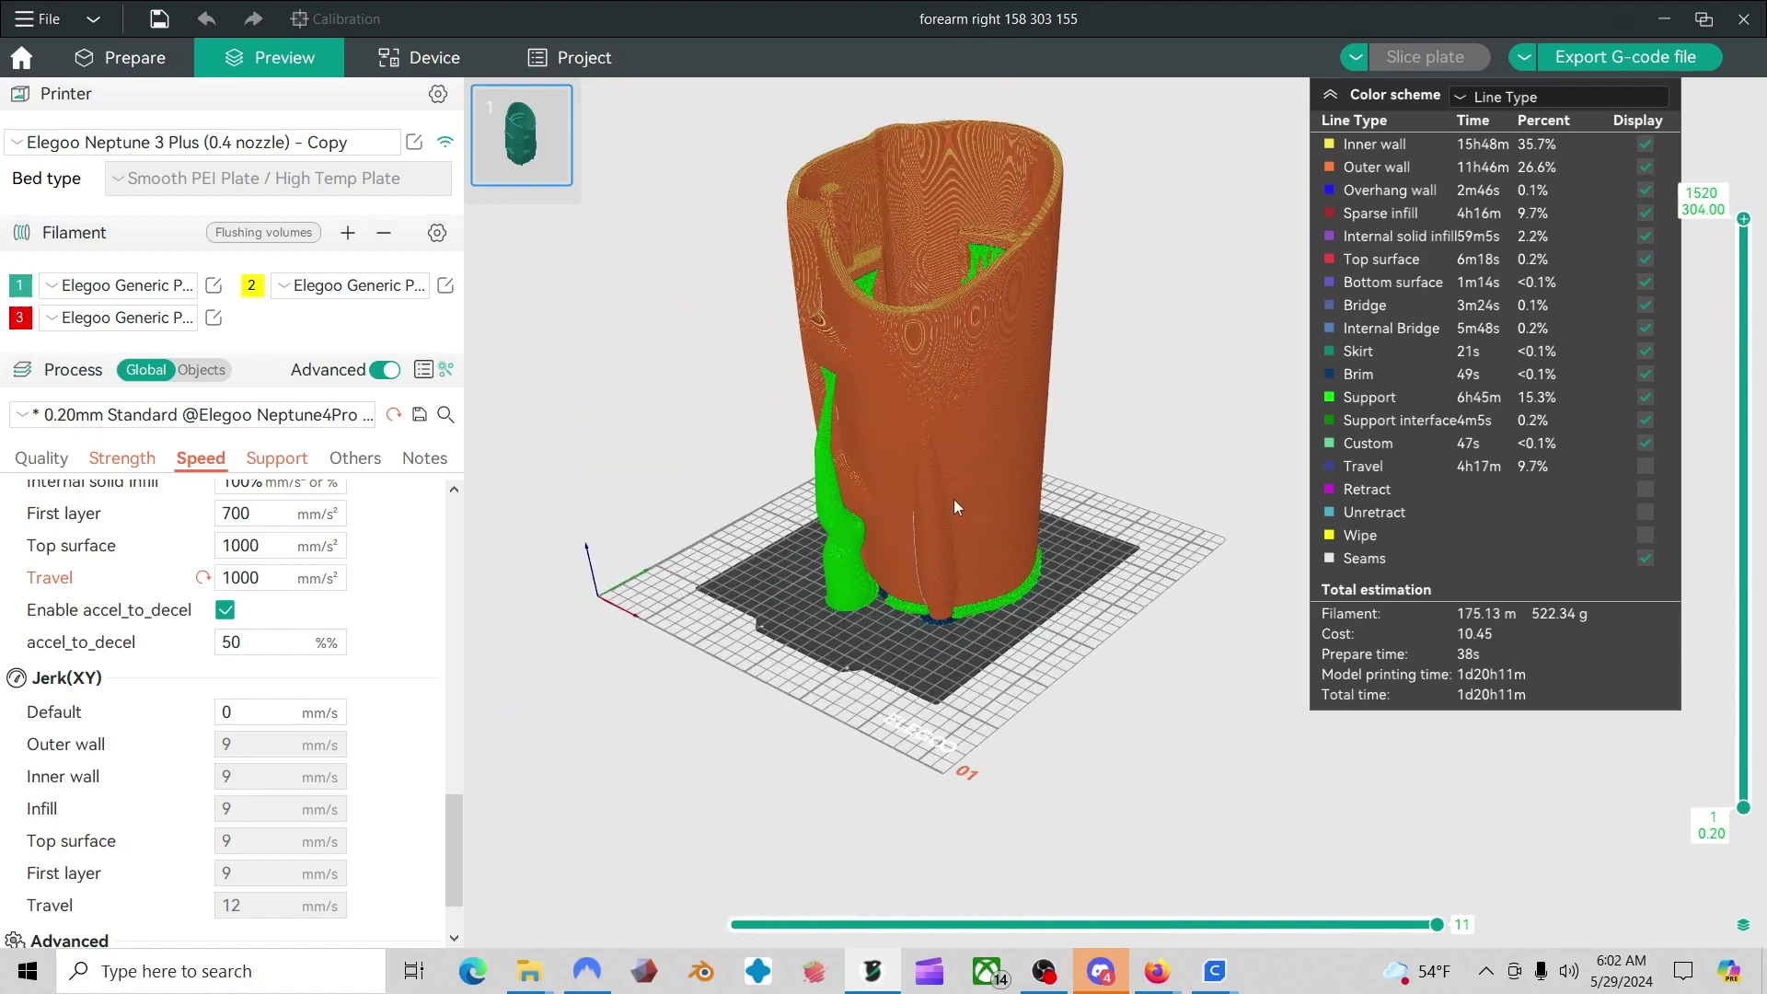
left_click_drag(981, 716, 962, 617)
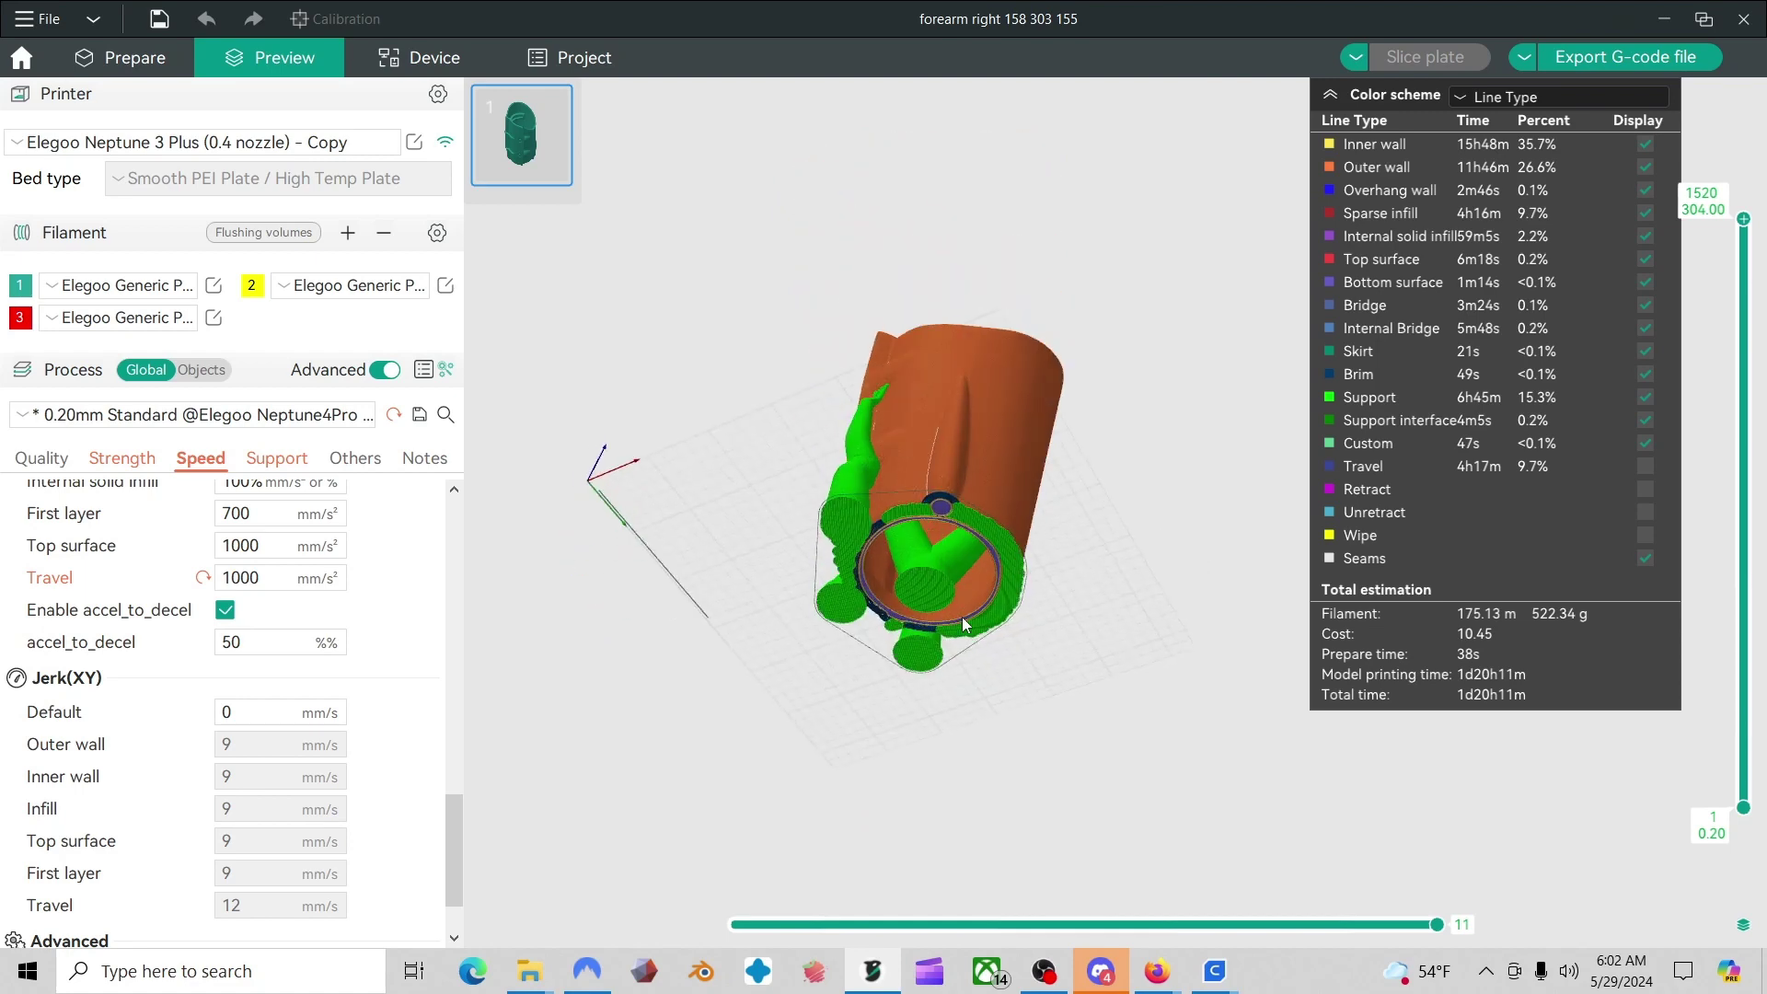
left_click_drag(963, 616, 973, 759)
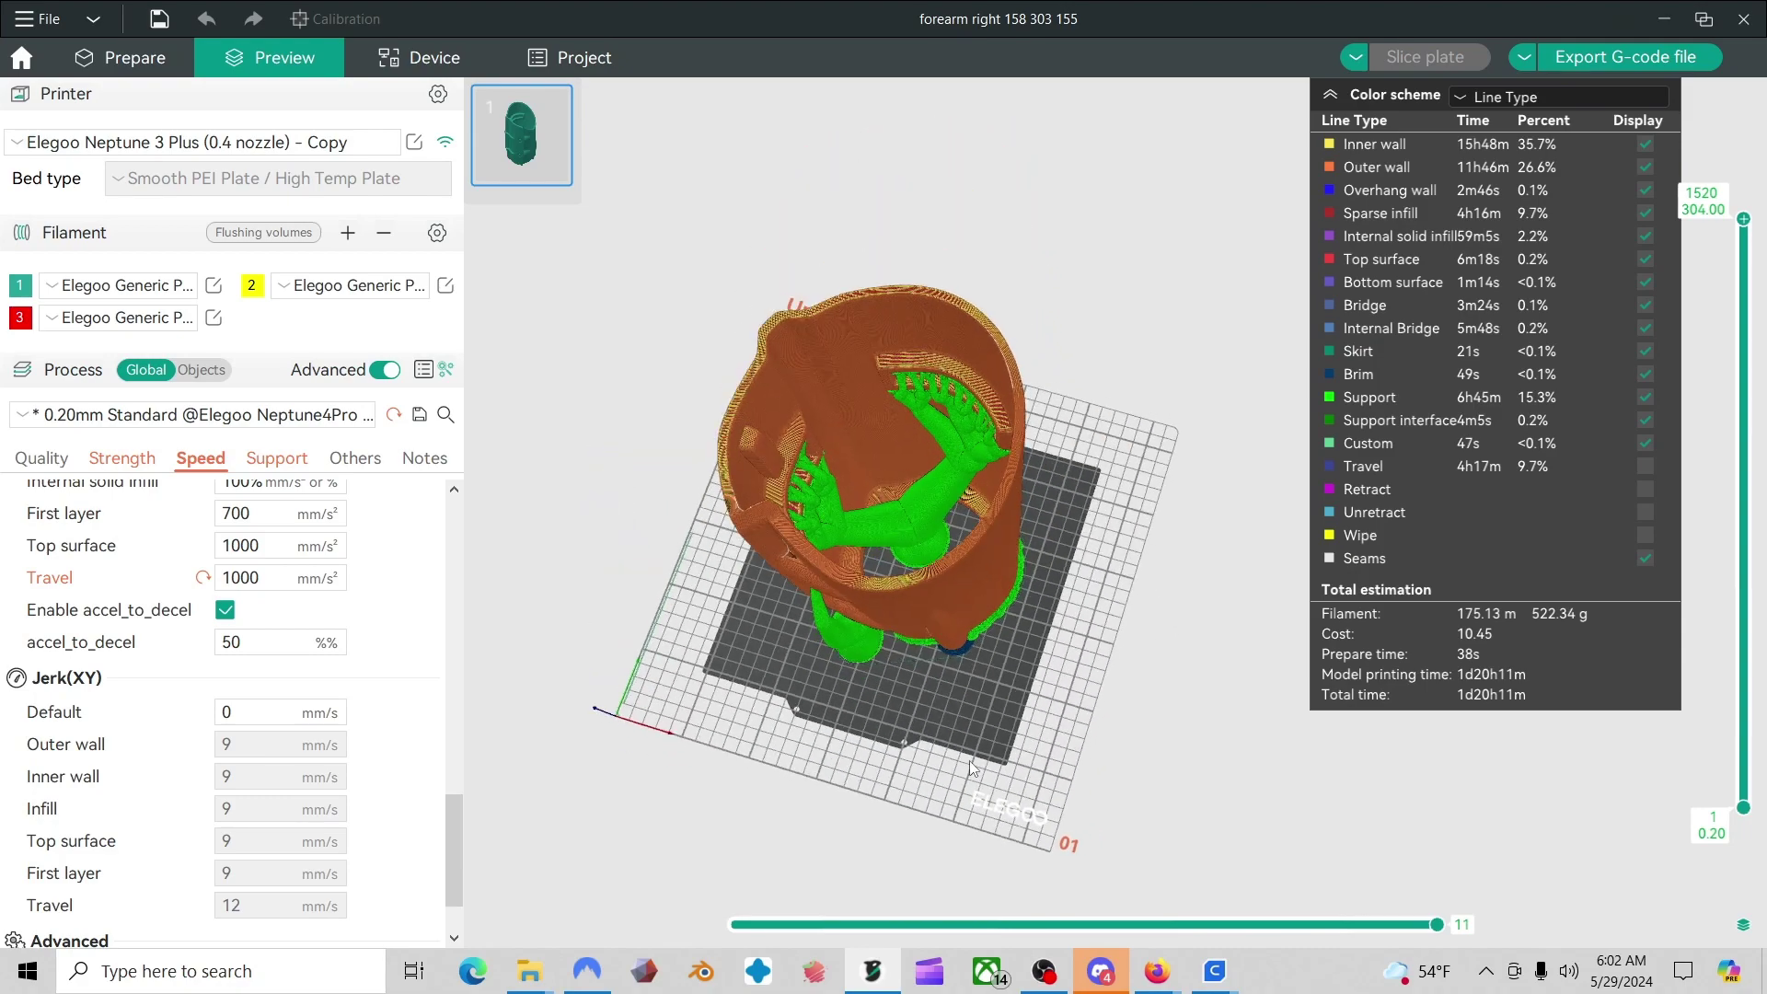